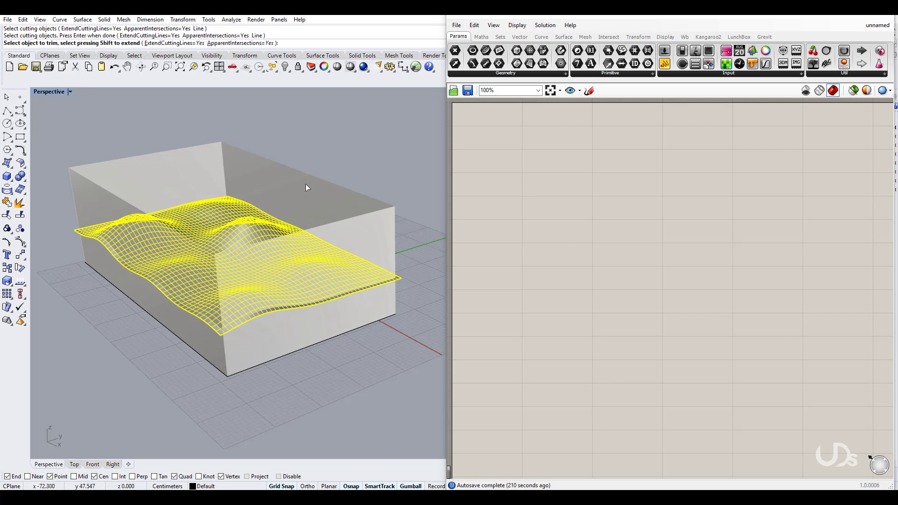
Step: Complete the trim and orbit to inspect the wavy-topped solid from below
left_click(305, 184)
key("Return")
mouse_move(228, 322)
right_mouse_down()
mouse_move(229, 276)
mouse_move(202, 276)
mouse_move(217, 275)
mouse_move(228, 323)
mouse_move(277, 389)
mouse_move(244, 268)
right_mouse_up()
mouse_move(252, 351)
right_mouse_down()
mouse_move(242, 323)
mouse_move(276, 357)
mouse_move(276, 240)
mouse_move(267, 295)
mouse_move(253, 267)
right_mouse_up()
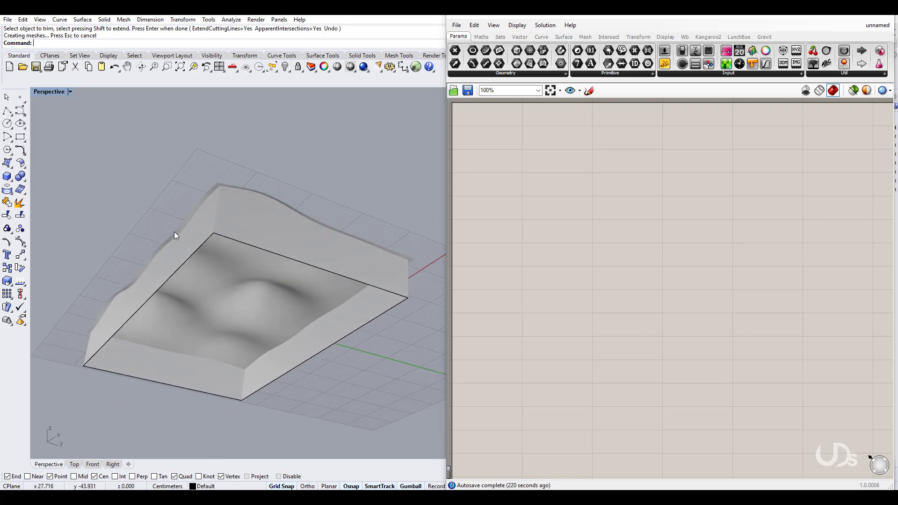
left_click(21, 137)
Step: Draw a rectangle across the solid's base corners and select it
left_click(242, 399)
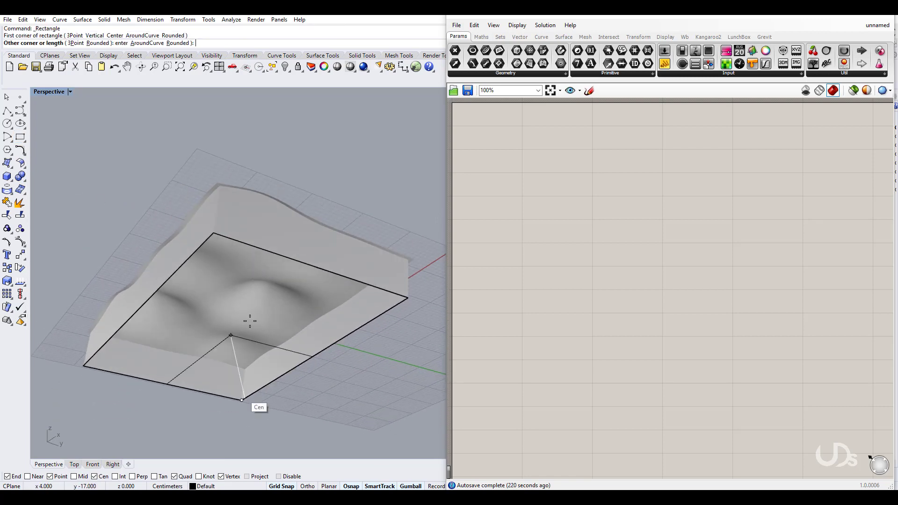
left_click(219, 237)
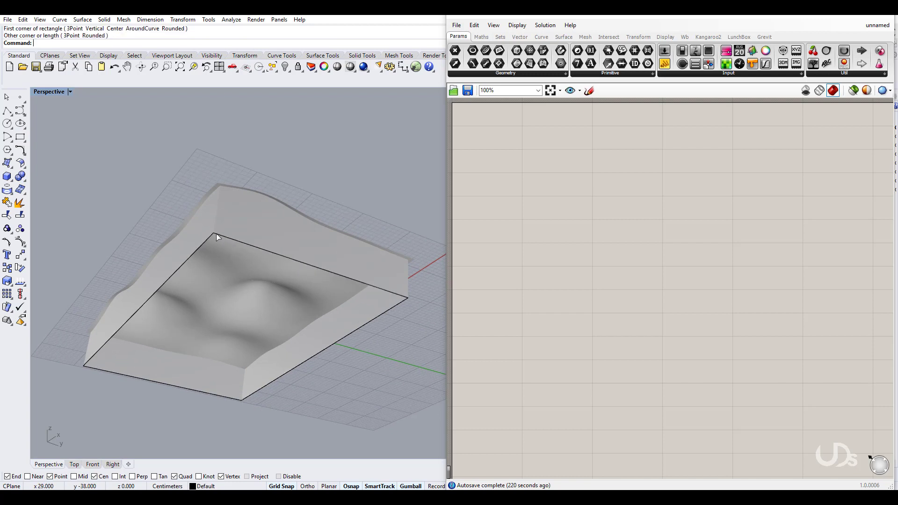
left_click(167, 280)
left_click(198, 306)
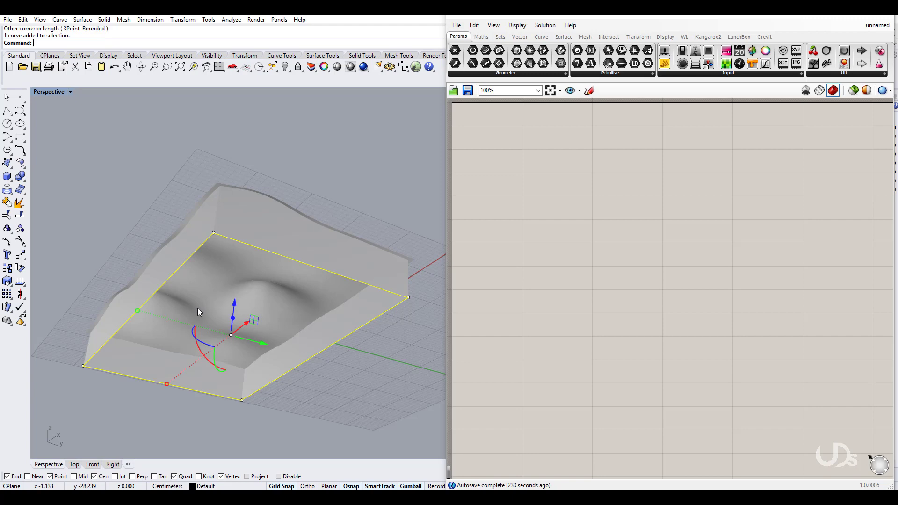
Step: Extrude the base rectangle by 0.2 in the Front view
type("Ext")
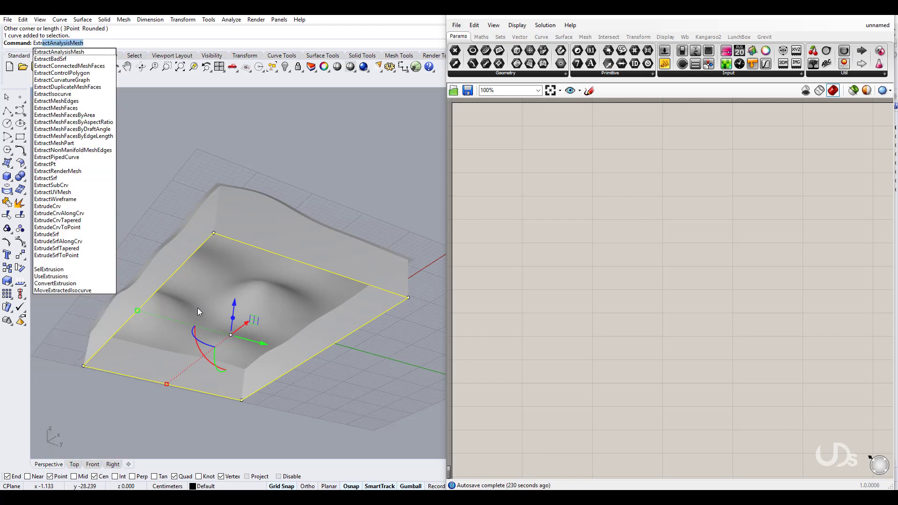
type("ru")
key("Return")
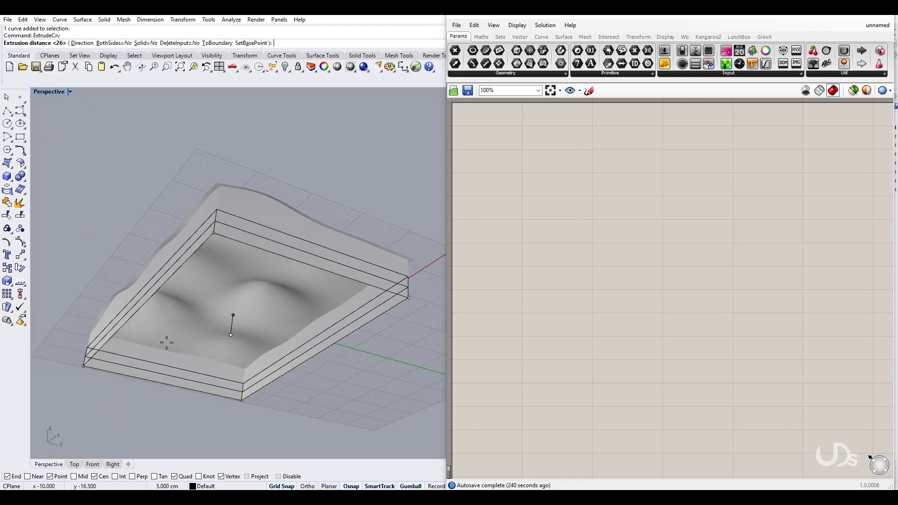
left_click(92, 464)
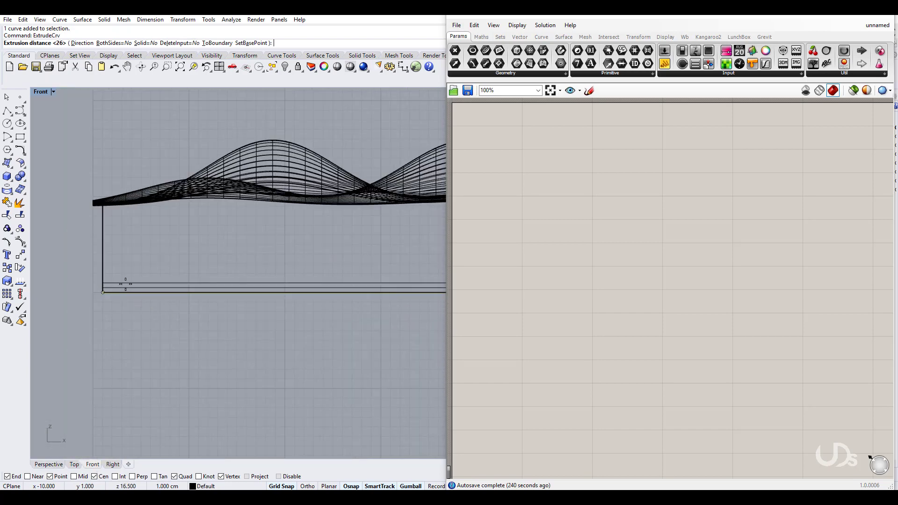
type(".2")
key("Return")
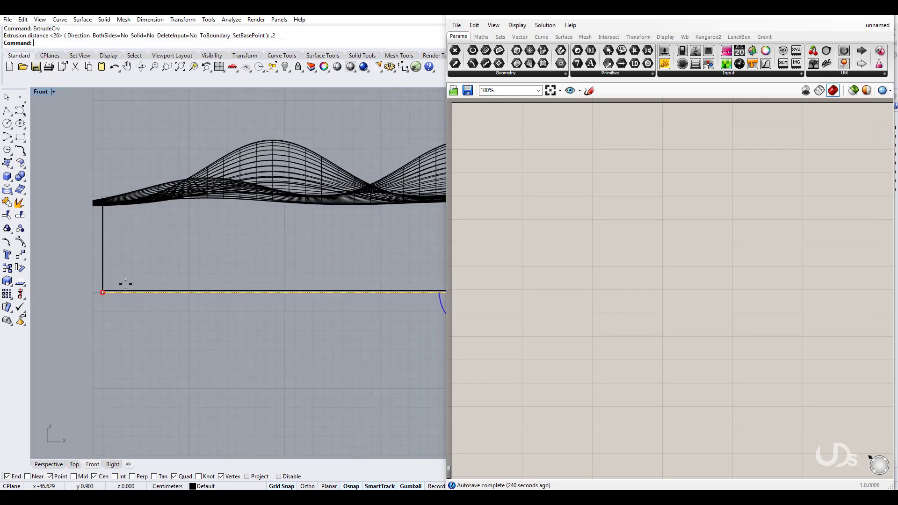
left_click(143, 338)
right_click_drag(139, 338, 110, 335)
scroll(122, 329, "down", 4)
right_click_drag(291, 341, 265, 347)
scroll(262, 346, "down", 4)
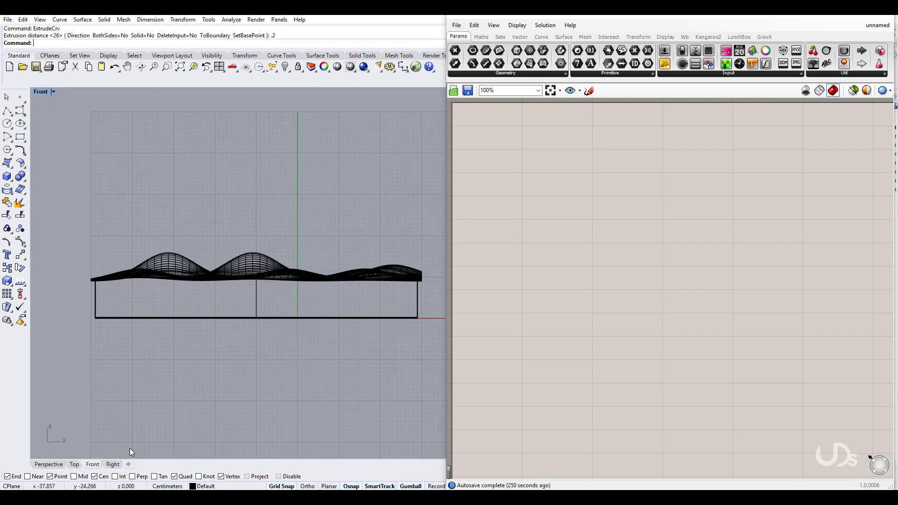
Step: Cap the open ends of the 0.2 extrusion into a closed slab
left_click(56, 465)
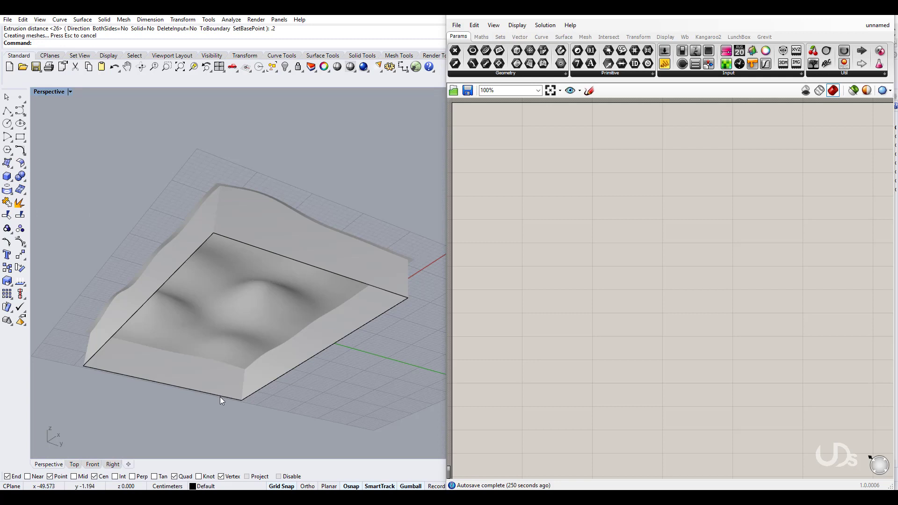
left_click(219, 396)
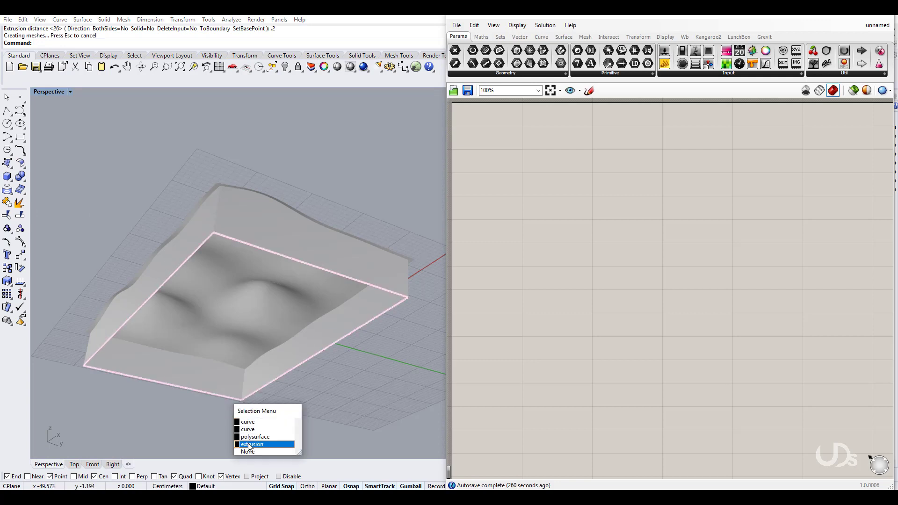
left_click(262, 431)
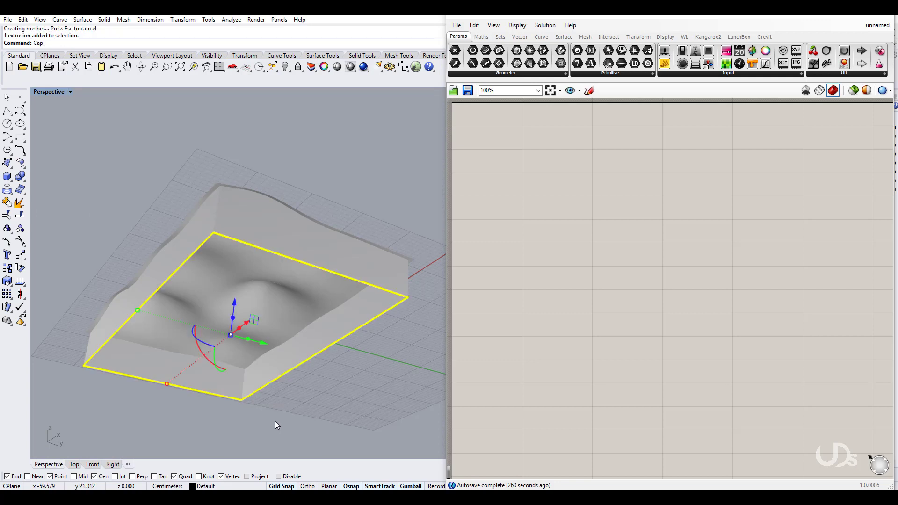
type("Cap")
key("Return")
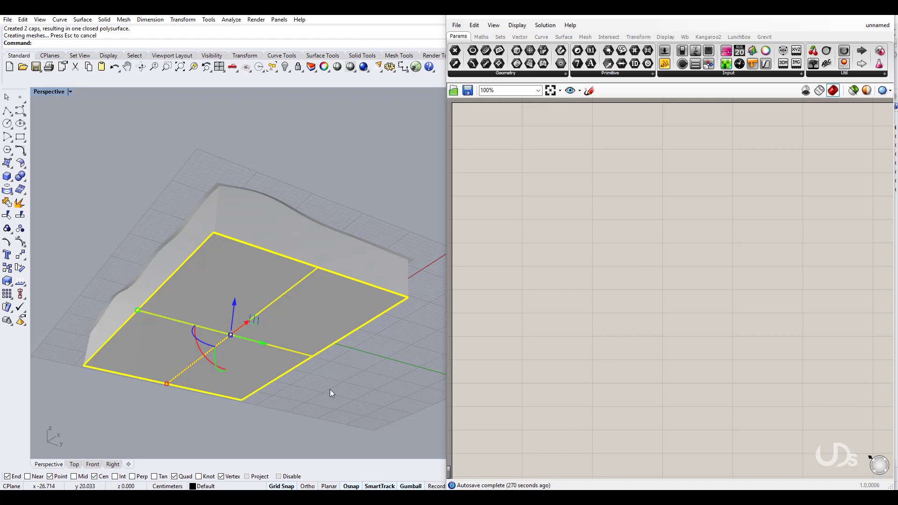
Step: View the finished block from above and save the file
left_click(329, 389)
right_click_drag(214, 280, 228, 425)
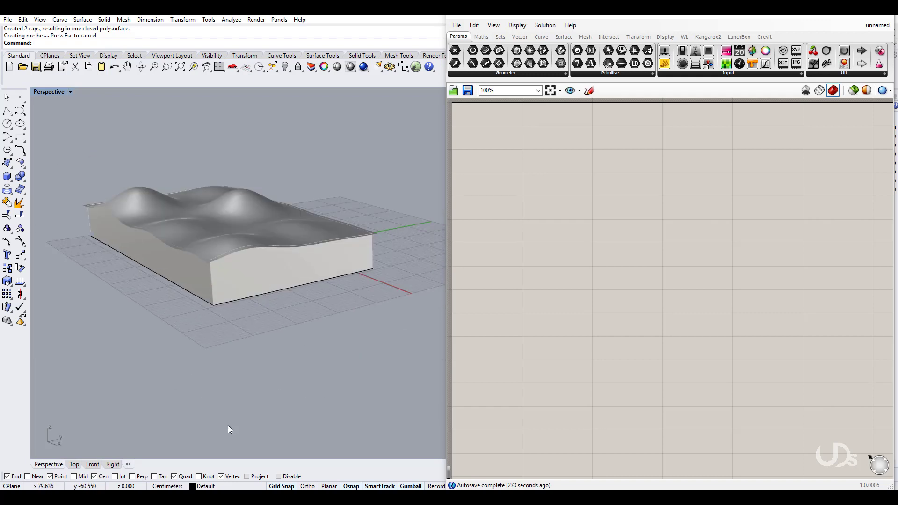
scroll(220, 255, "up", 5)
key("ctrl+s")
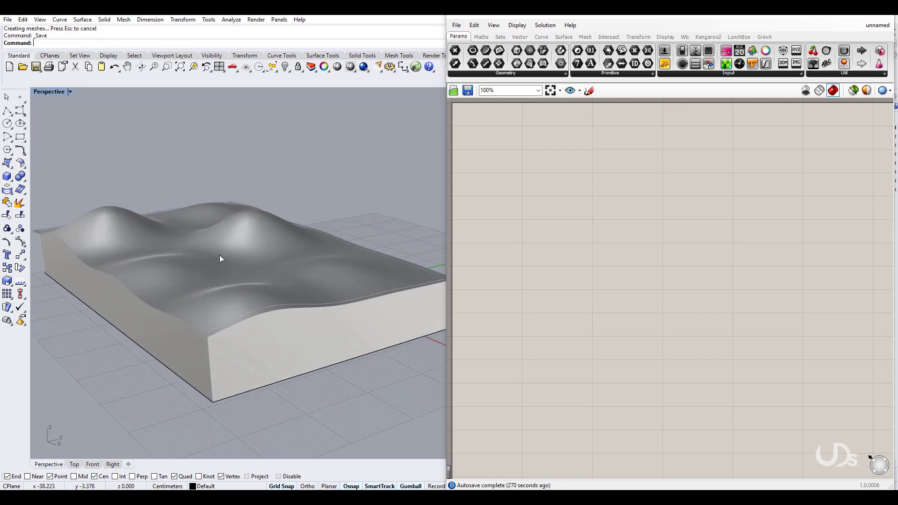
Step: Add a Surface parameter in Grasshopper referencing the wavy top surface
left_click(219, 284)
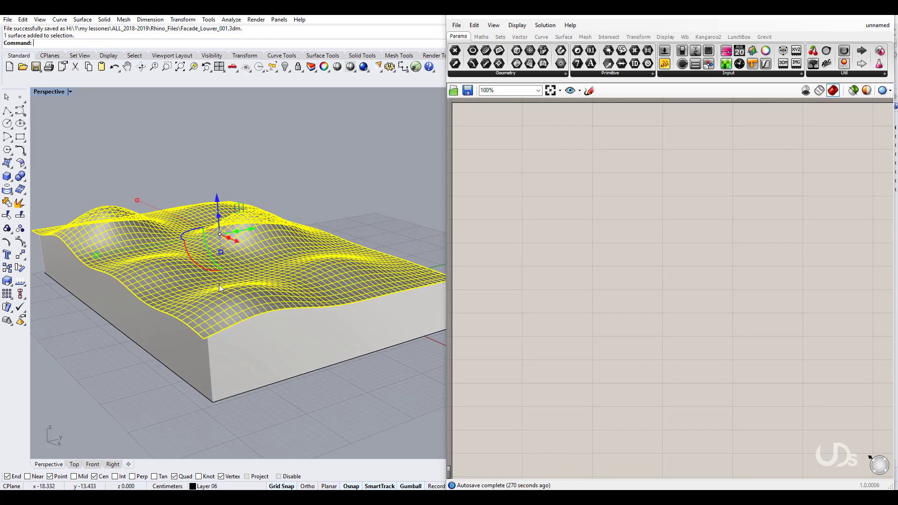
right_click_drag(219, 284, 225, 315)
double_click(534, 174)
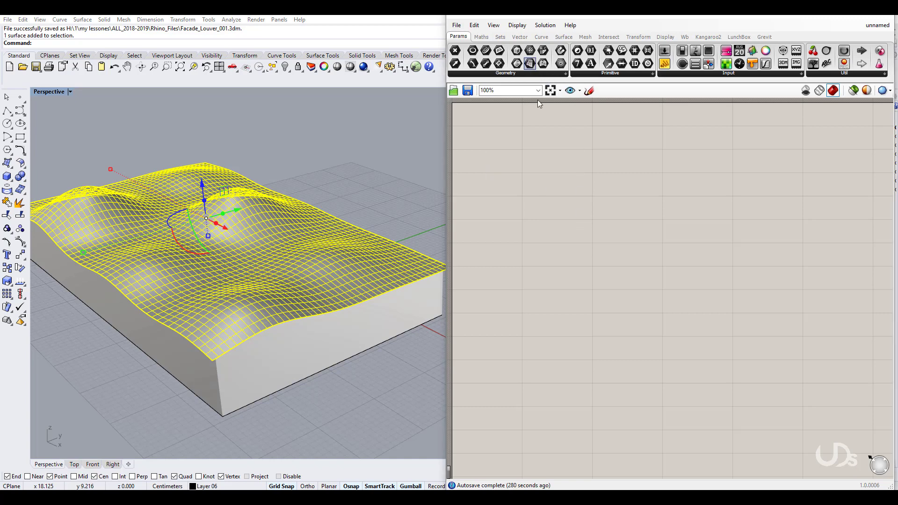
left_click_drag(559, 216, 542, 172)
right_click(541, 172)
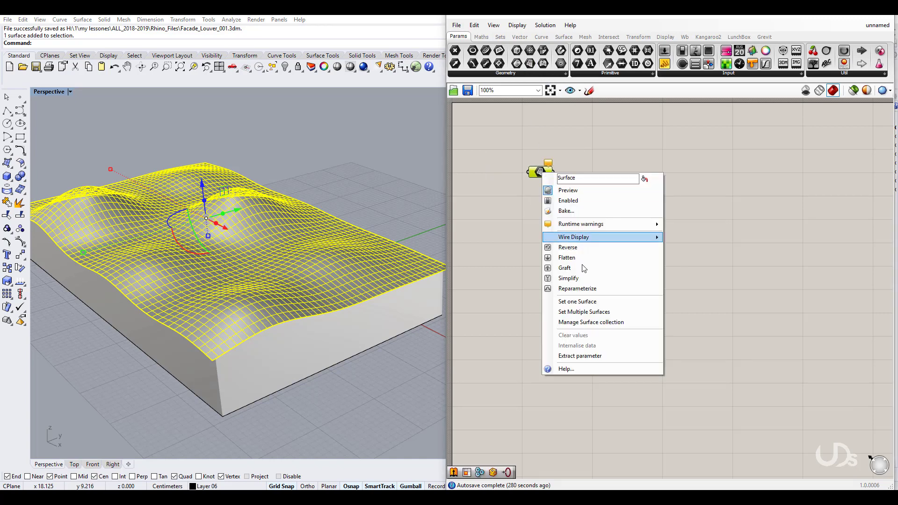
left_click(577, 302)
left_click(276, 241)
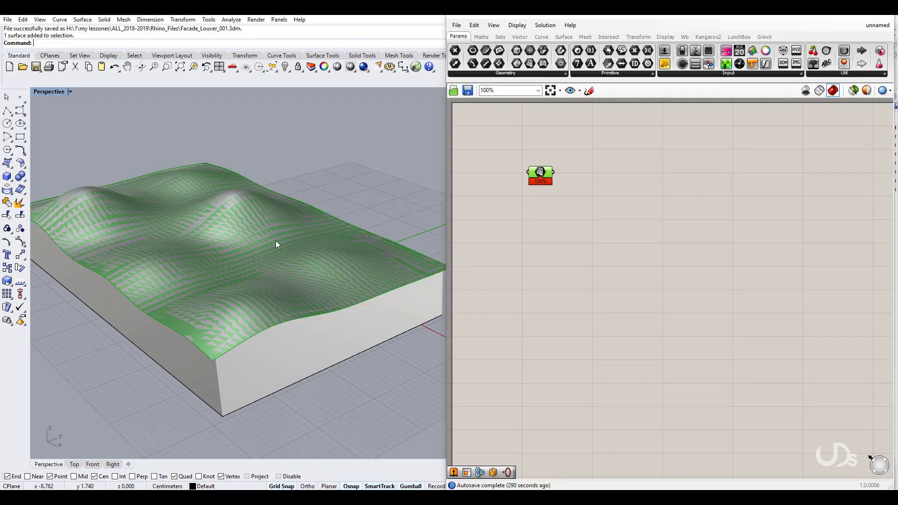
Step: Hide the original wavy surface in Rhino and tidy the canvas
left_click(285, 67)
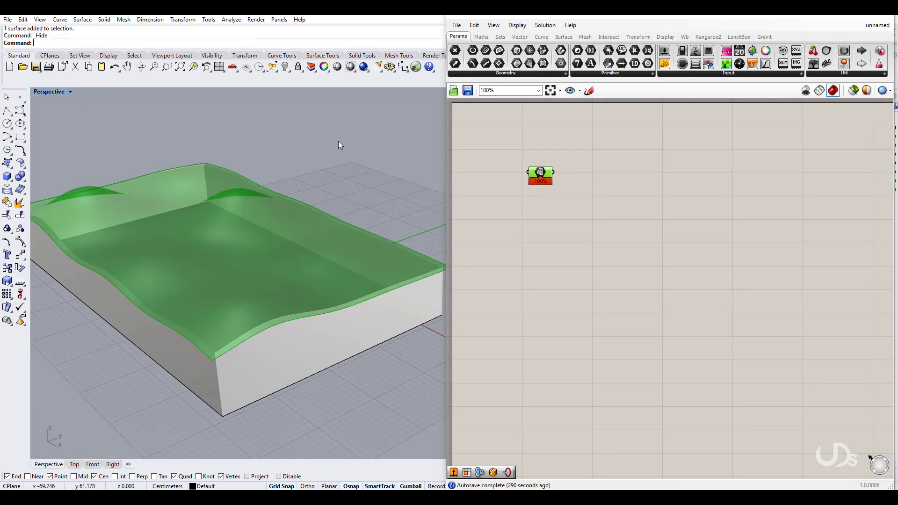
key("ctrl+s")
right_click_drag(542, 226, 544, 240)
left_click_drag(540, 183, 531, 178)
right_click_drag(546, 232, 560, 219)
double_click(588, 254)
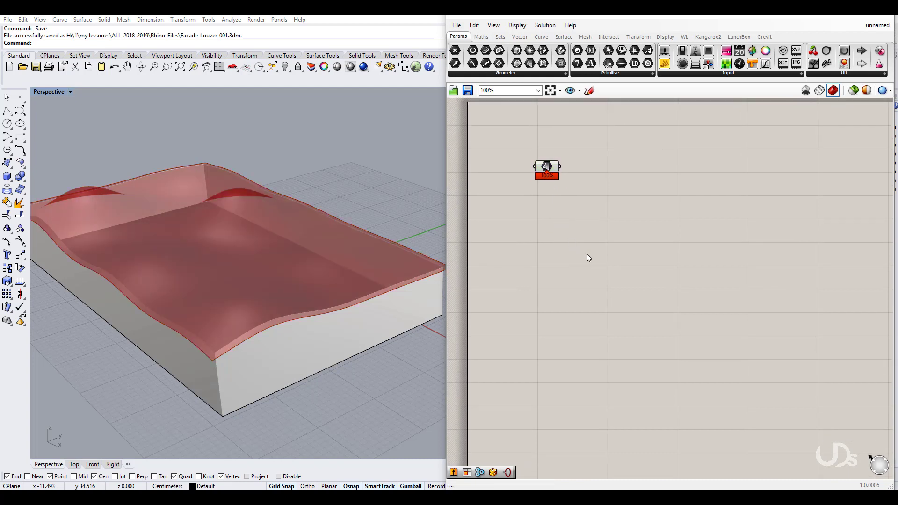
Step: Add Isotrim and Divide Domain² components, wiring the surface into Divide Domain²
type("isotr")
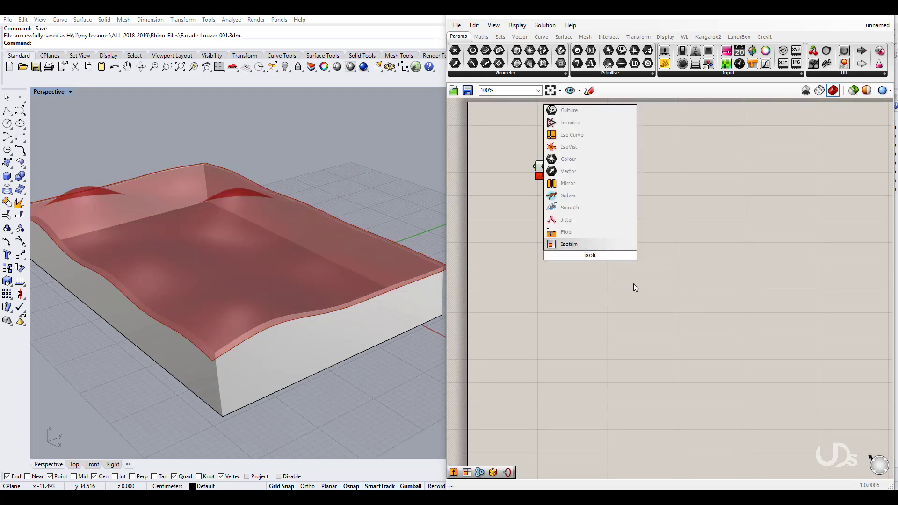
left_click(580, 243)
left_click_drag(594, 260, 669, 193)
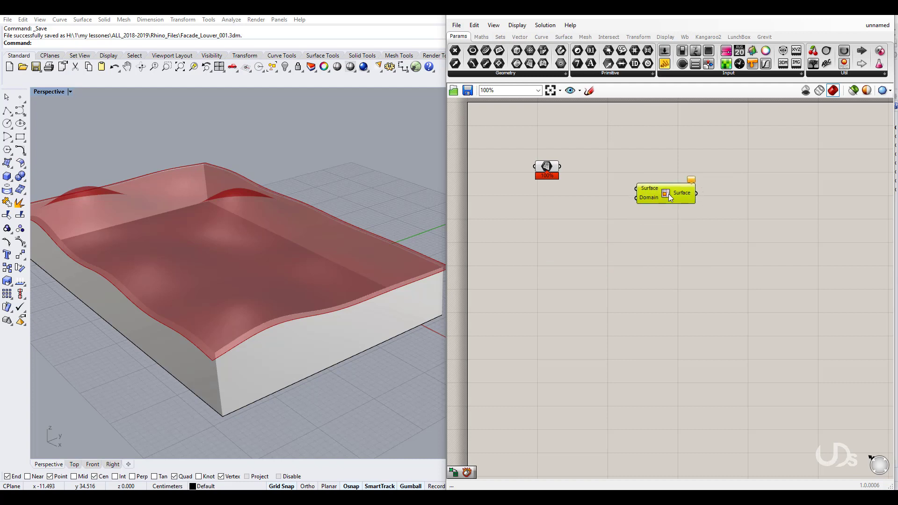
double_click(571, 257)
type("divi")
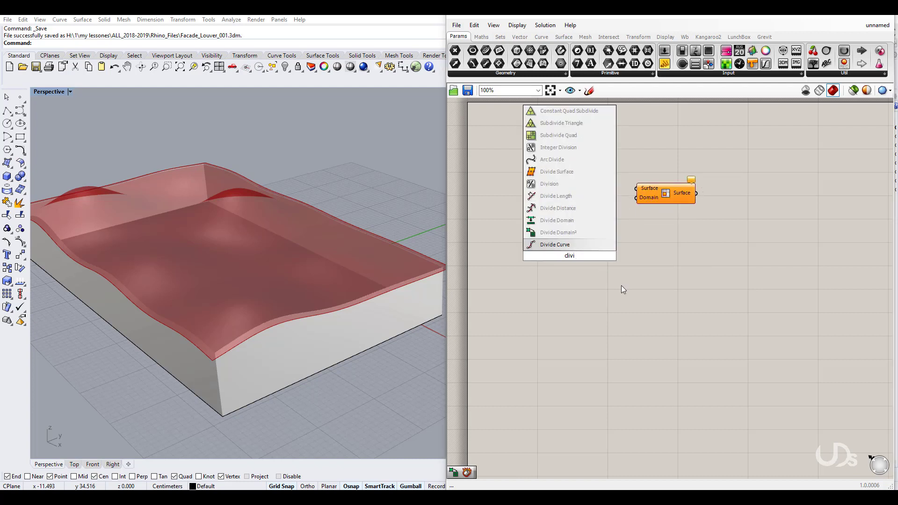
left_click(558, 233)
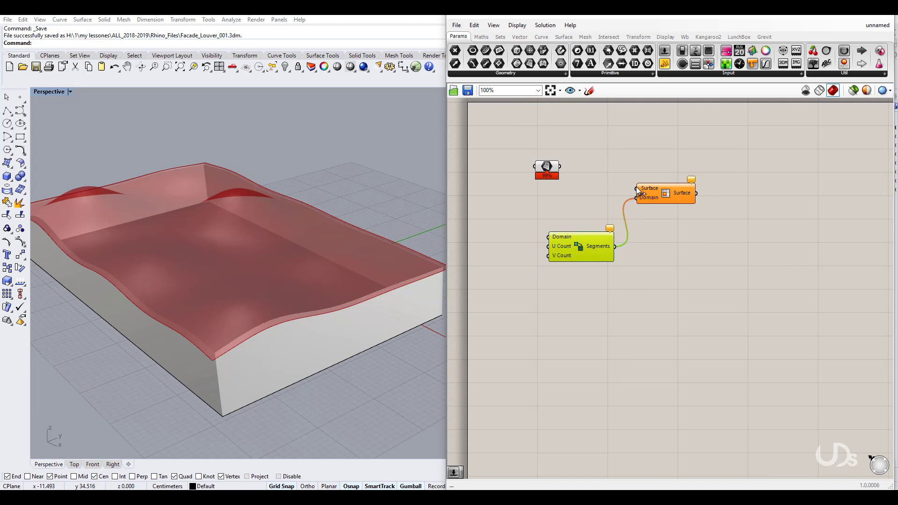
left_click_drag(542, 235, 594, 238)
left_click_drag(672, 260, 604, 180)
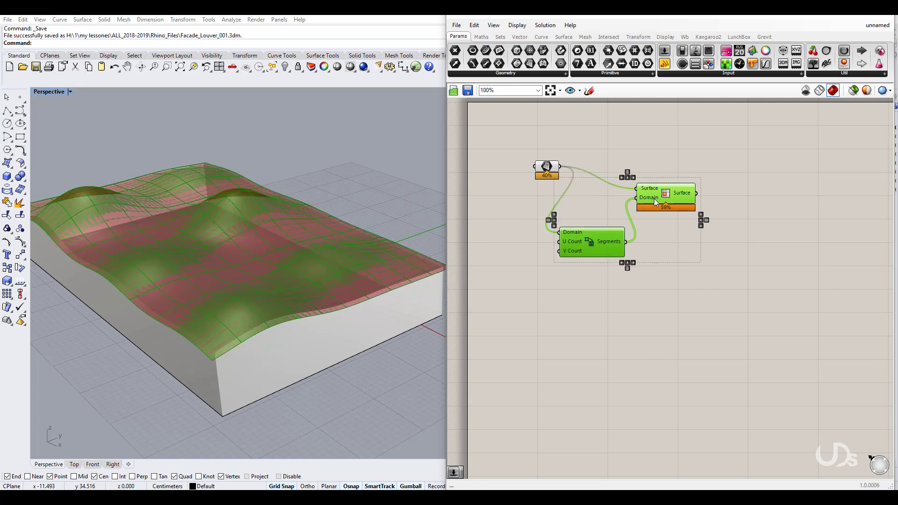
left_click_drag(653, 198, 731, 185)
left_click(601, 279)
right_click_drag(602, 279, 615, 286)
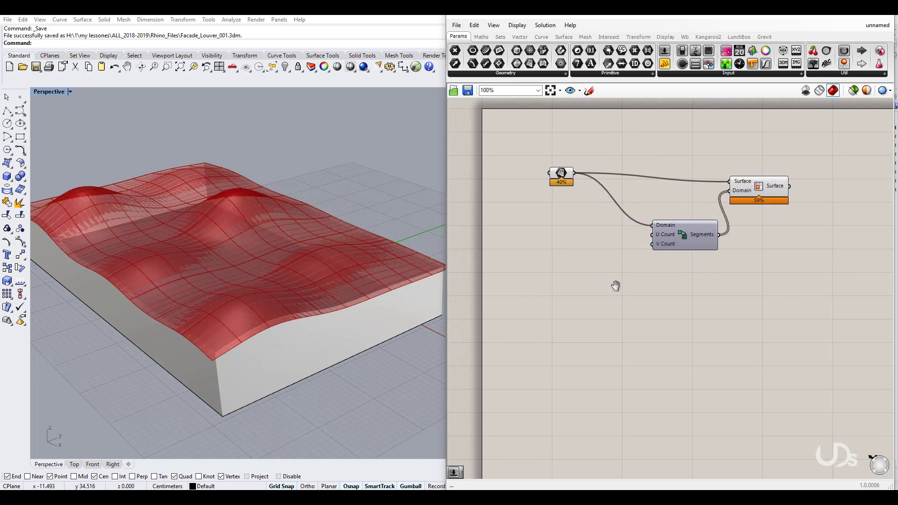
Step: Turn off the Surface parameter's preview
right_click_drag(234, 274, 229, 279)
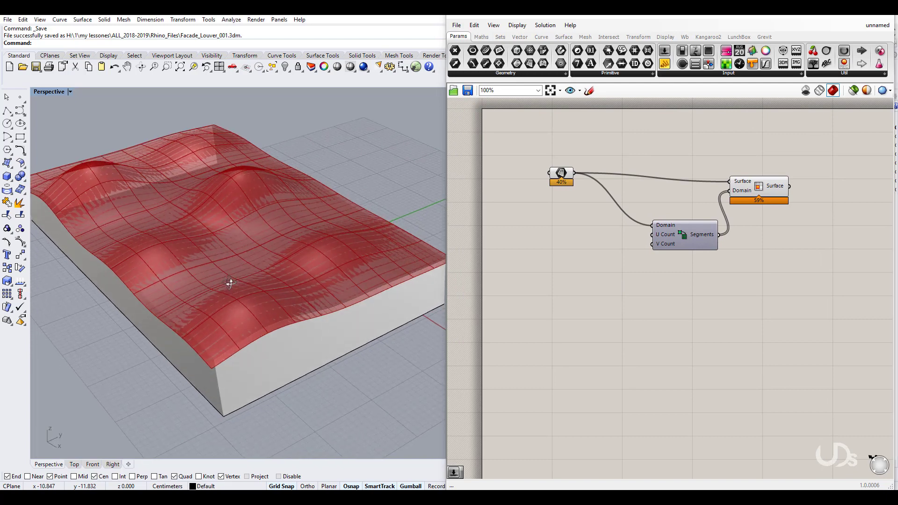
left_click(560, 173)
right_click(560, 174)
left_click(584, 189)
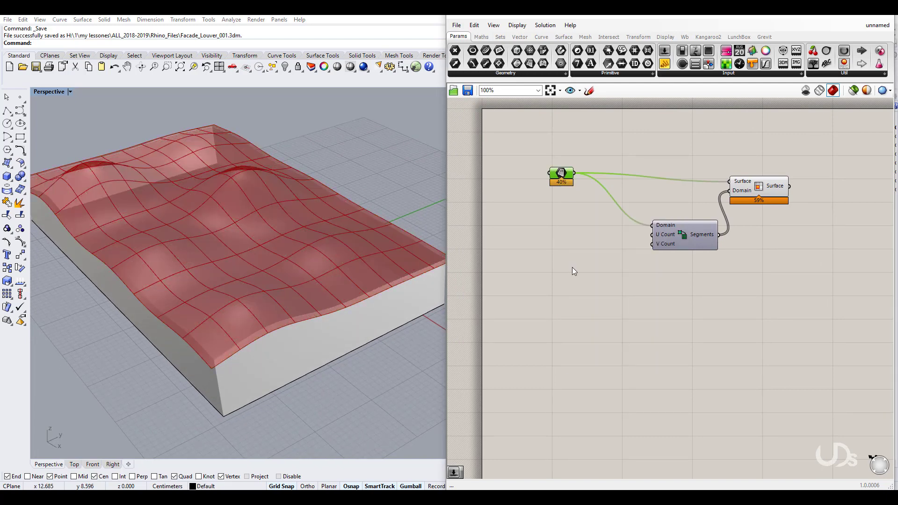
right_click_drag(572, 268, 618, 264)
Step: Create a Number Slider set to 1
double_click(604, 289)
type("1")
key("Return")
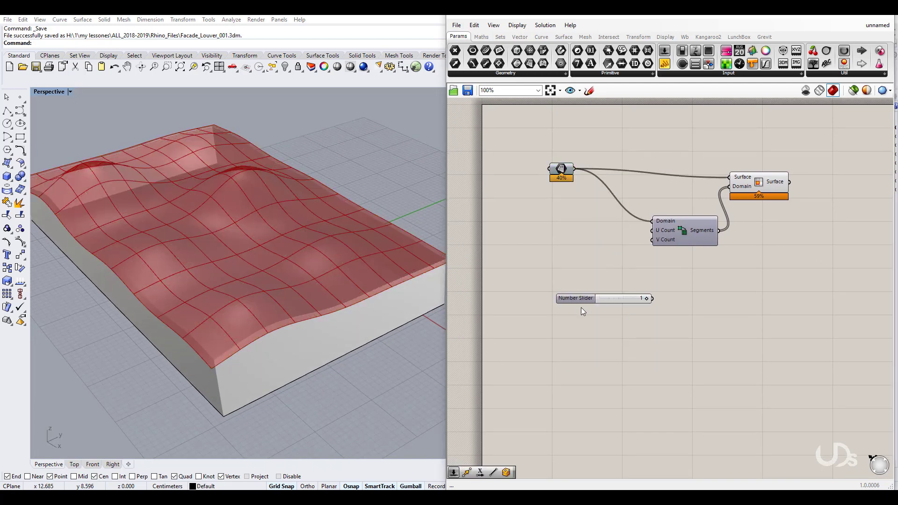
Step: Drive Divide Domain² with the 1 slider on U Count and a new 50 slider on V Count
left_click_drag(576, 299, 537, 238)
left_click_drag(613, 239, 652, 230)
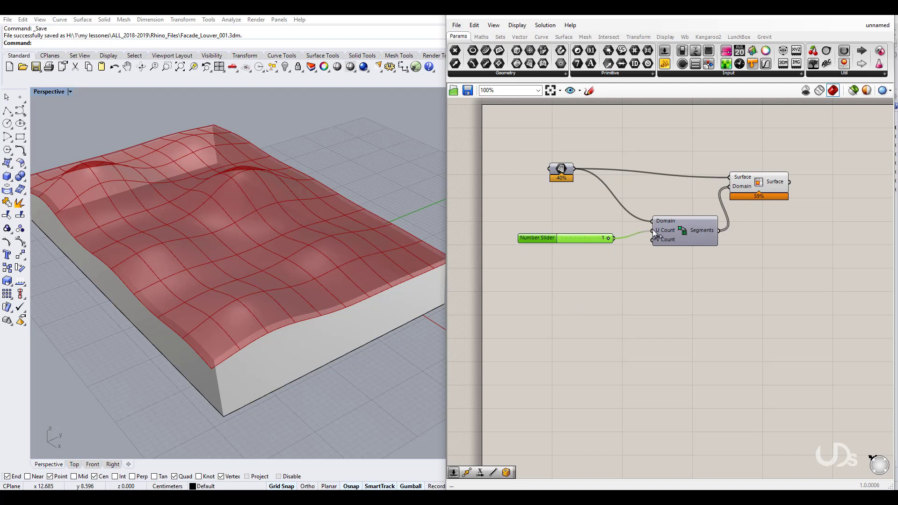
double_click(608, 303)
type("50")
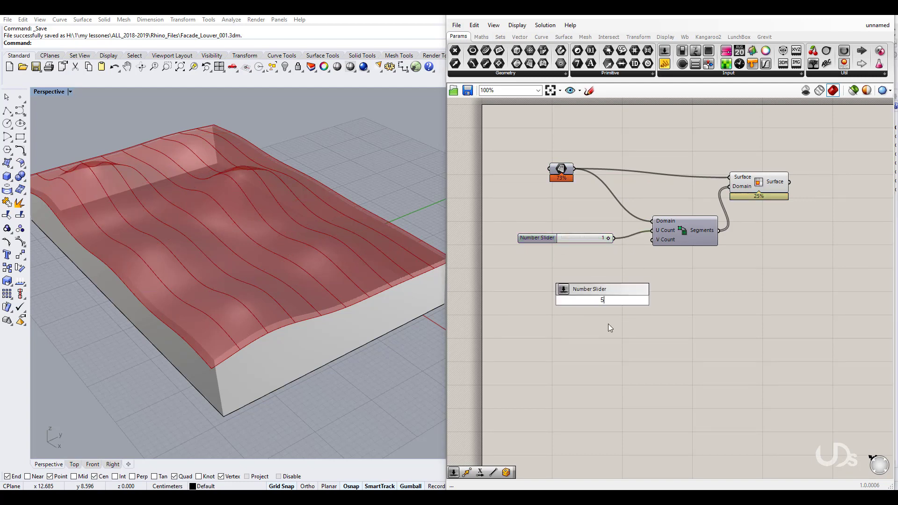
key("Return")
left_click_drag(579, 300, 543, 252)
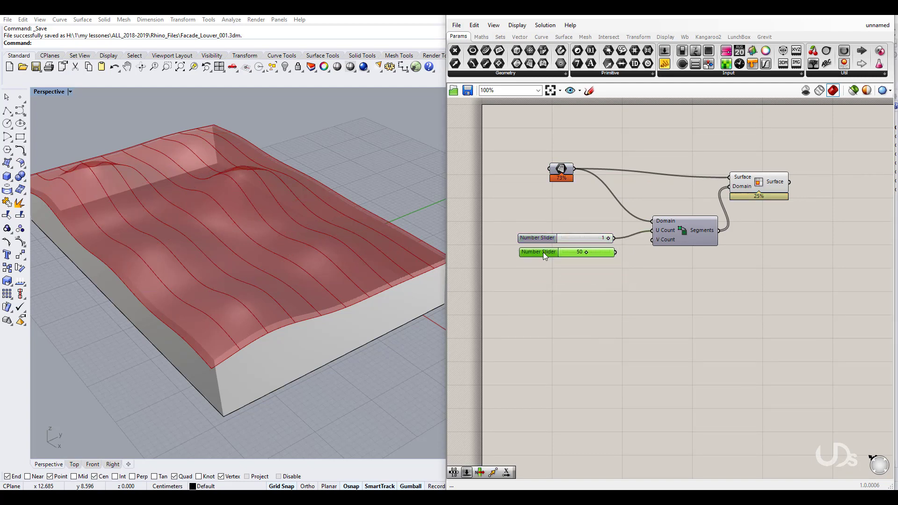
left_click_drag(653, 245, 653, 241)
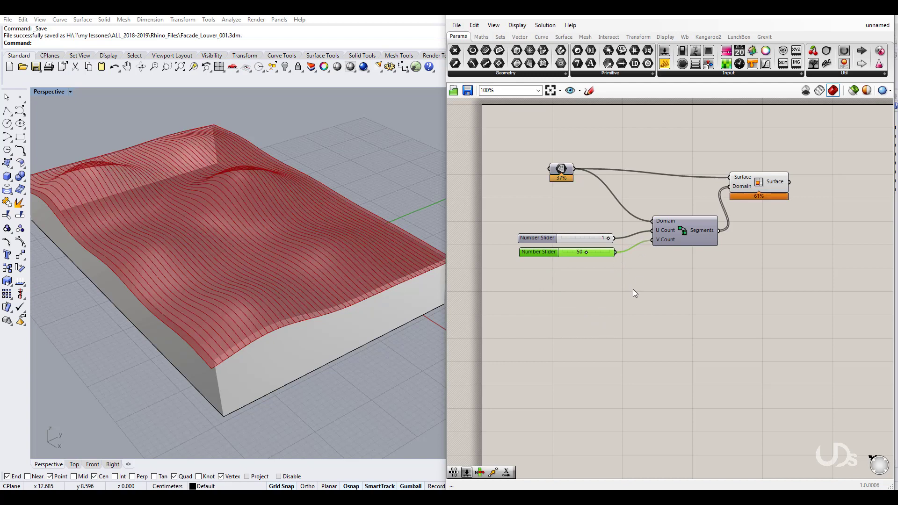
Step: Tidy the canvas, nudging Isotrim and panning to free space on the right
right_click_drag(247, 271, 245, 263)
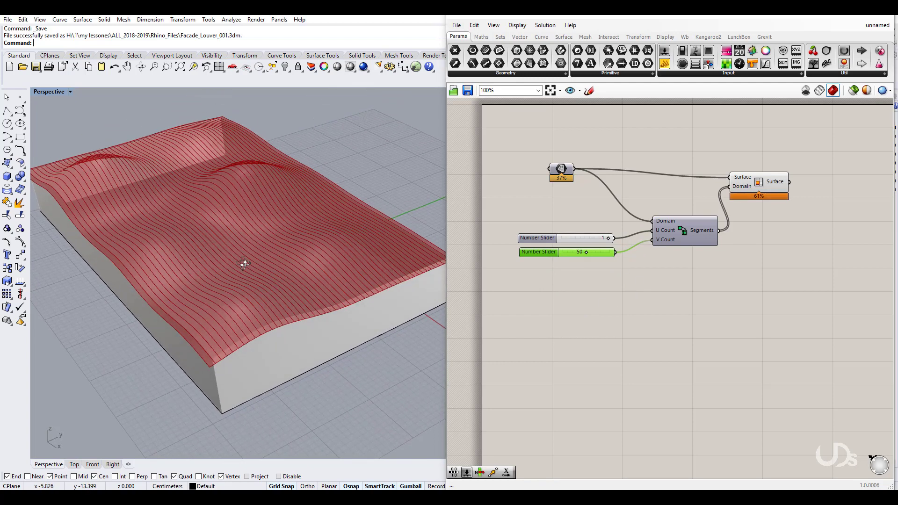
left_click(737, 308)
right_click_drag(803, 316, 688, 343)
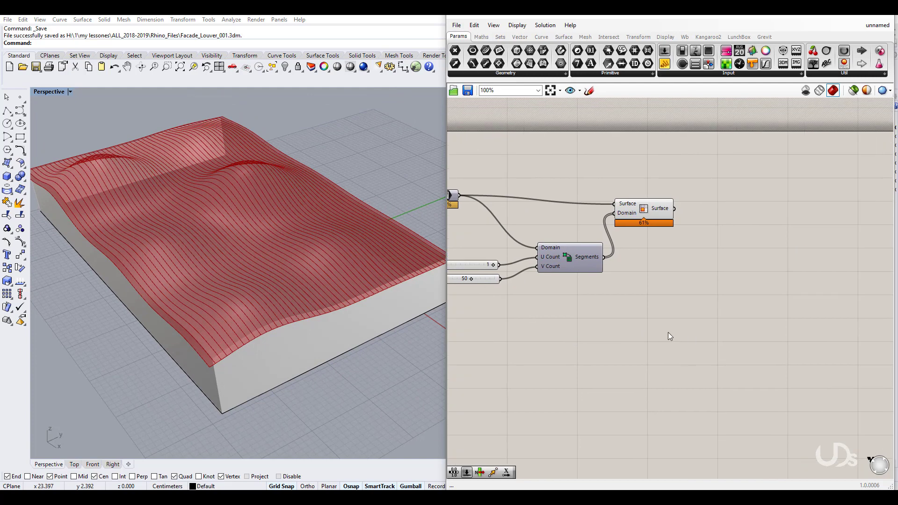
left_click_drag(644, 208, 656, 204)
left_click(674, 264)
right_click_drag(691, 273, 634, 281)
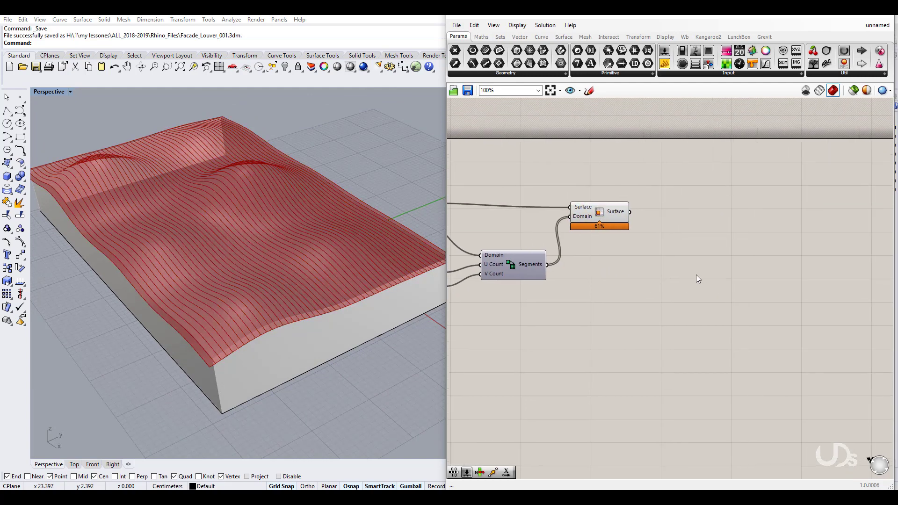
Step: Add Deconstruct Brep after Isotrim and hide the Isotrim strips' preview
double_click(675, 271)
type("decon")
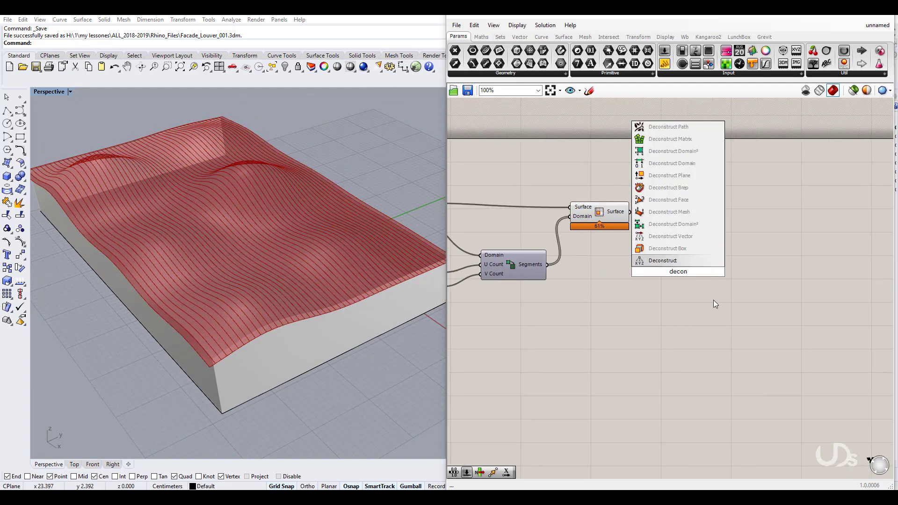
left_click(669, 187)
left_click_drag(670, 274, 630, 212)
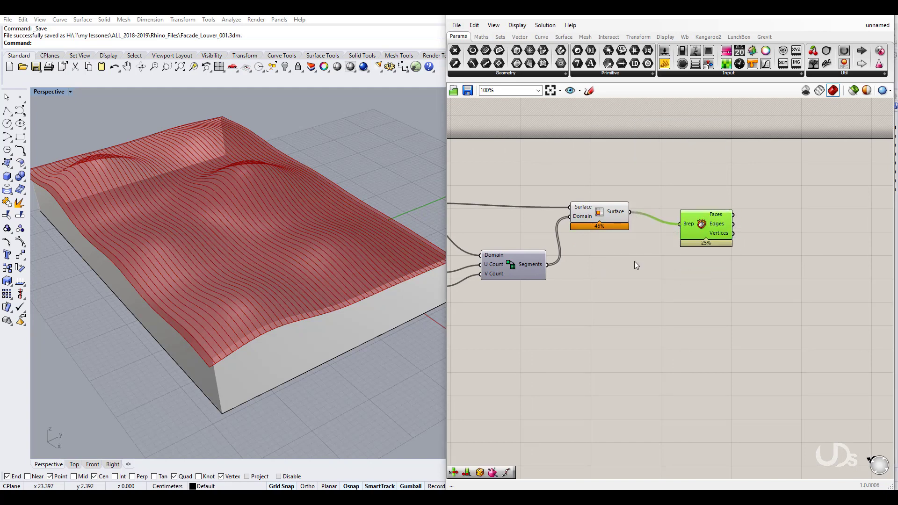
left_click_drag(700, 231, 699, 218)
left_click(601, 214)
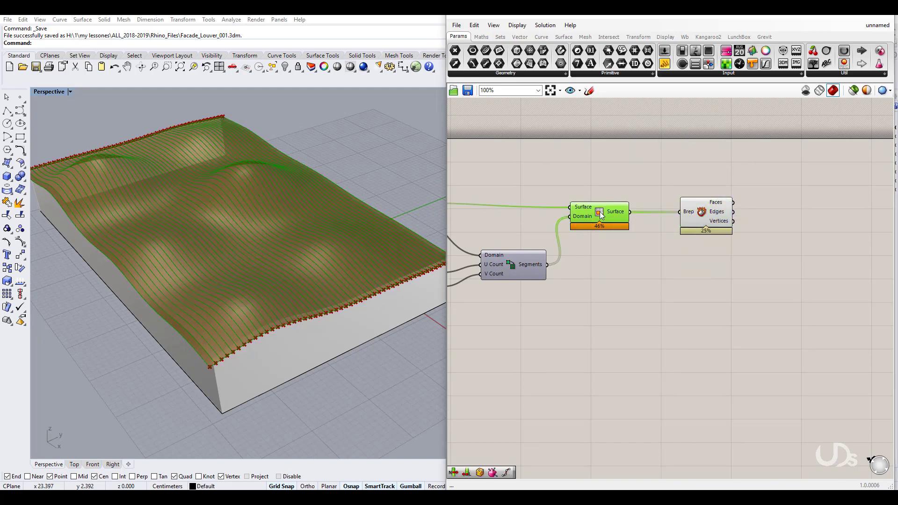
right_click(600, 212)
left_click(620, 230)
Step: Add a List Item component fed by Deconstruct Brep's Edges output
right_click_drag(686, 277, 607, 282)
left_click_drag(617, 219, 595, 223)
mouse_move(616, 221)
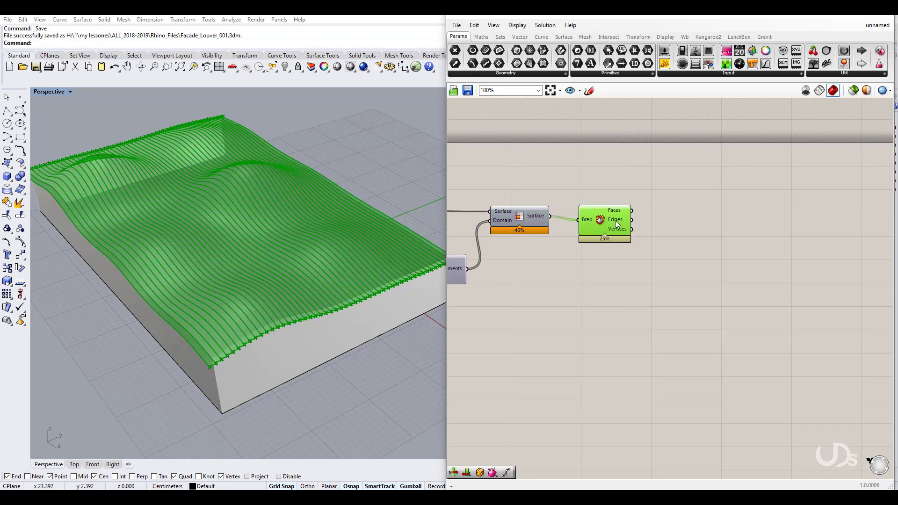
double_click(700, 245)
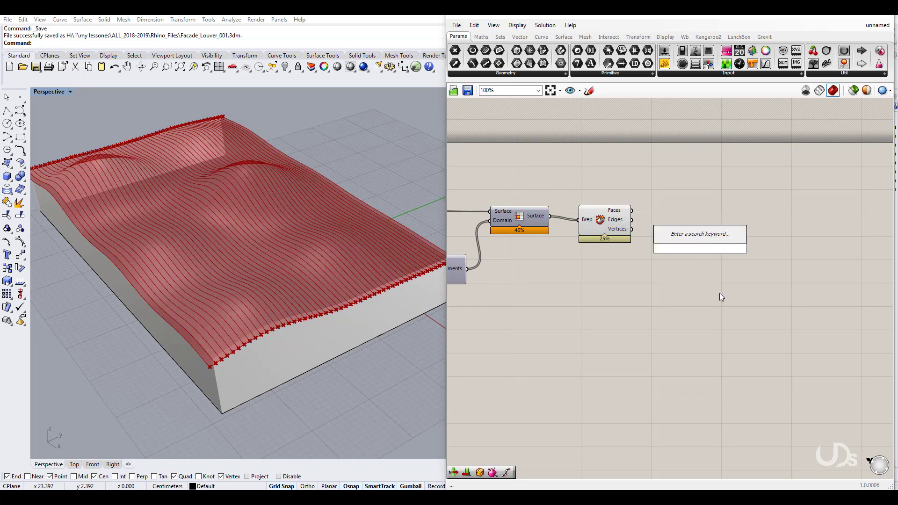
type("list")
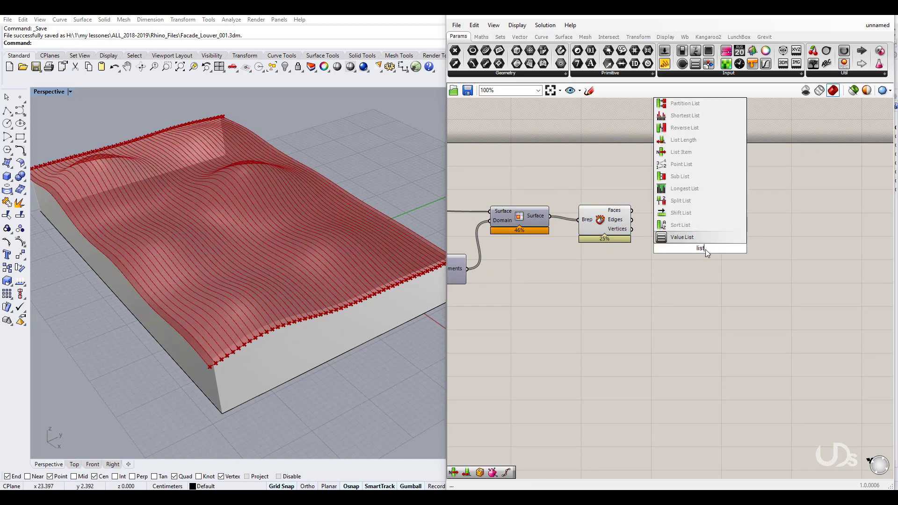
left_click(692, 152)
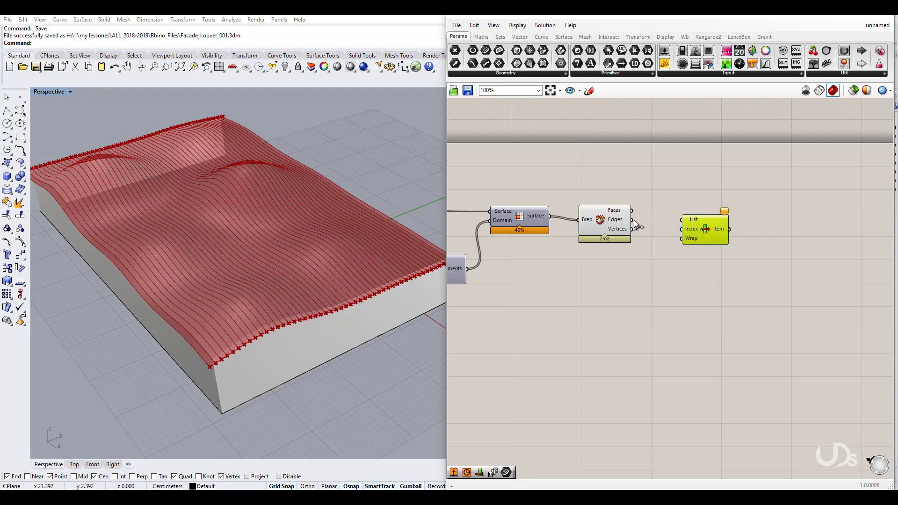
left_click_drag(632, 220, 719, 219)
left_click(610, 220)
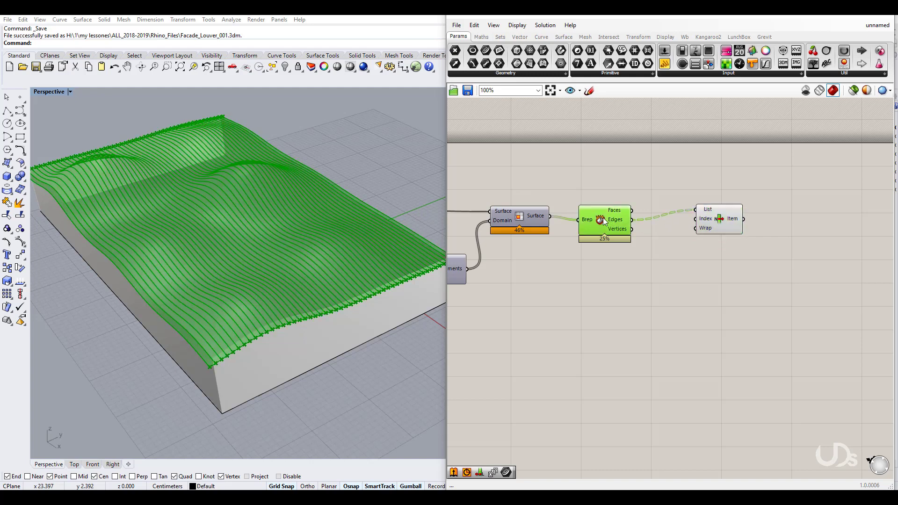
right_click(602, 218)
Step: Hide the Deconstruct Brep preview and position List Item
left_click(611, 232)
right_click_drag(654, 266, 655, 274)
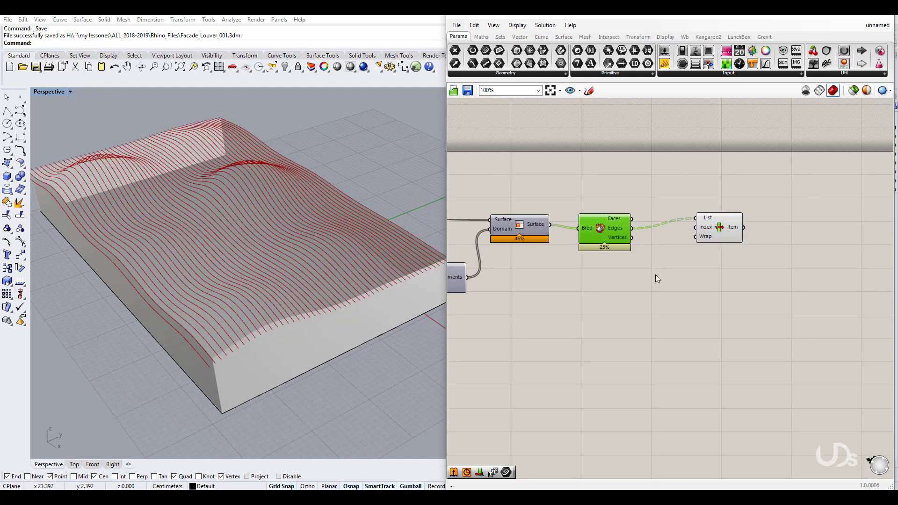
left_click_drag(719, 231, 710, 235)
left_click(694, 268)
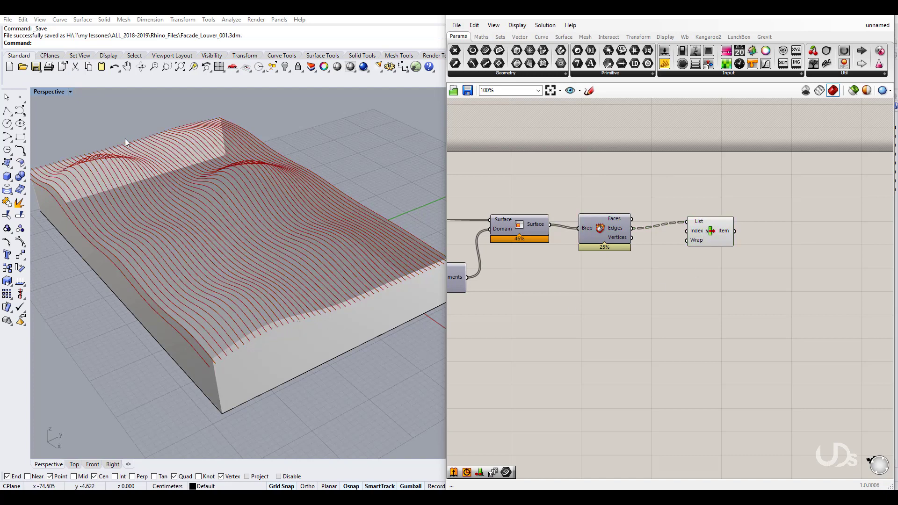
Step: Zoom in and add +1, +2 and +3 outputs to List Item
scroll(708, 296, "up", 5)
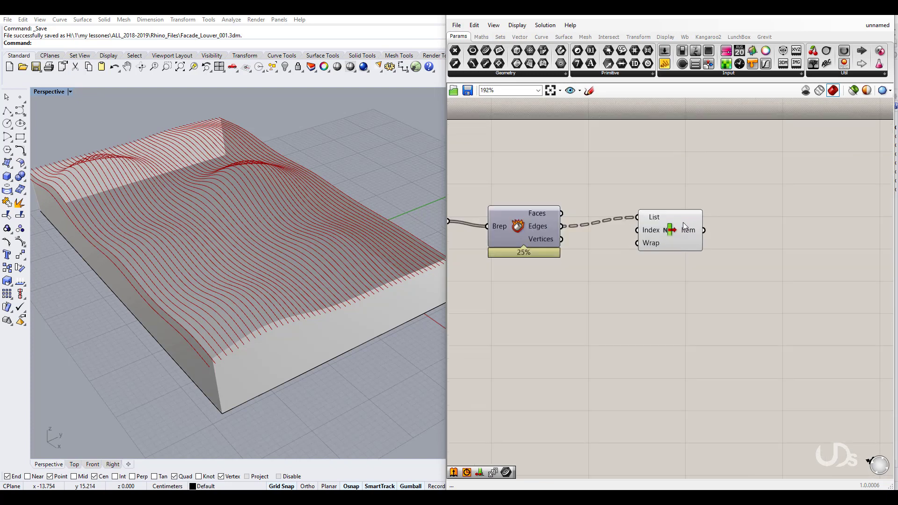
left_click(684, 274)
scroll(680, 269, "up", 2)
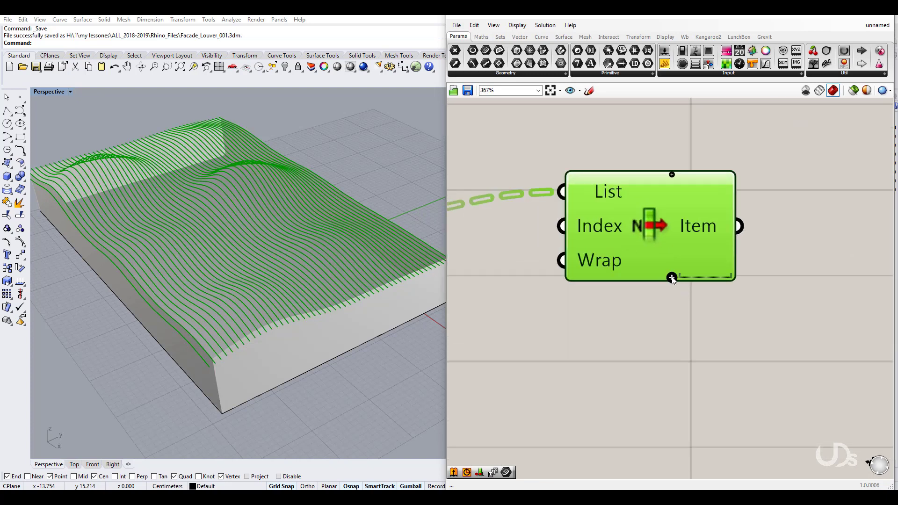
left_click(671, 278)
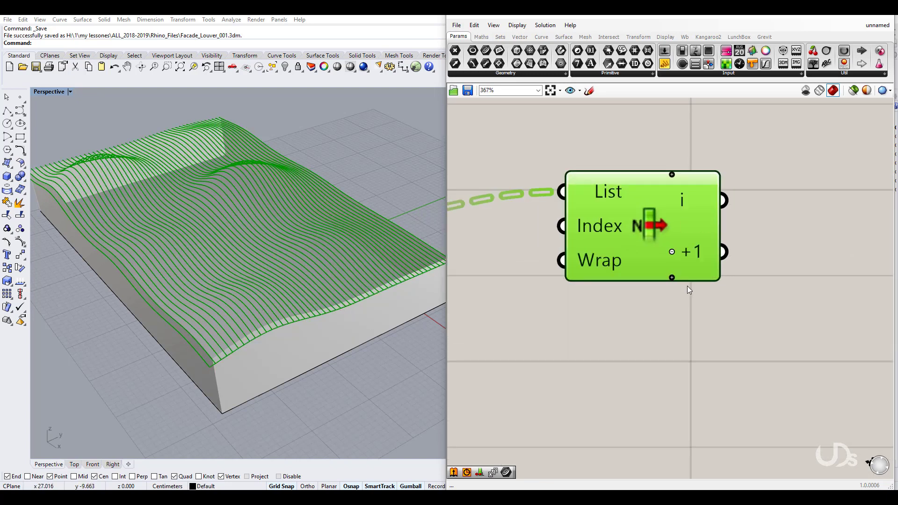
left_click(672, 278)
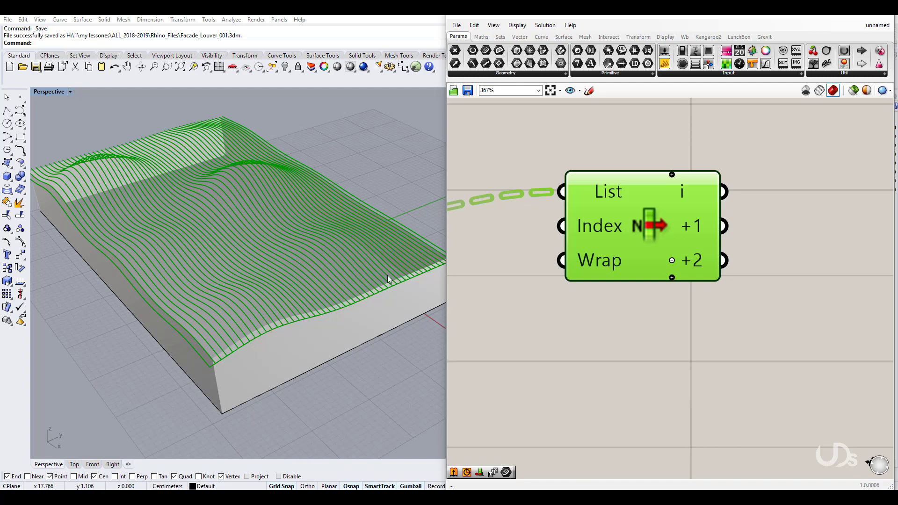
left_click(672, 278)
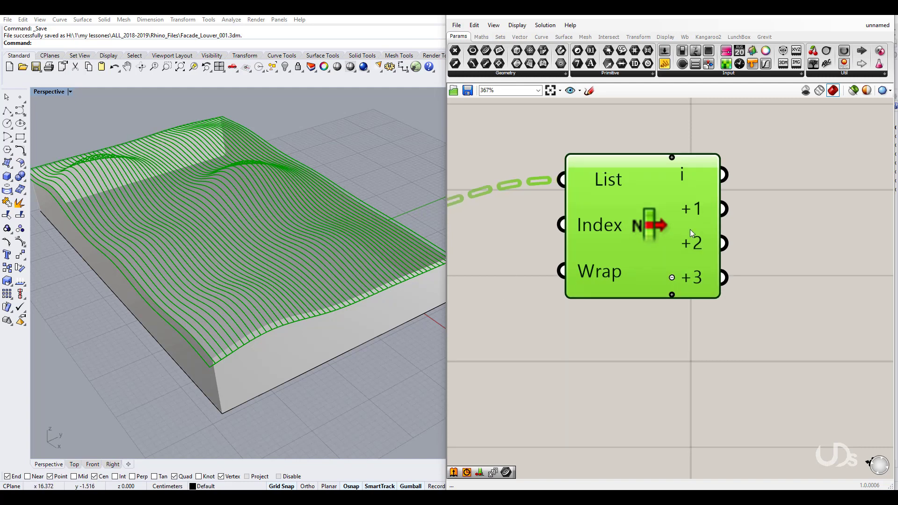
right_click_drag(669, 330, 642, 321)
scroll(662, 323, "down", 4)
left_click(675, 329)
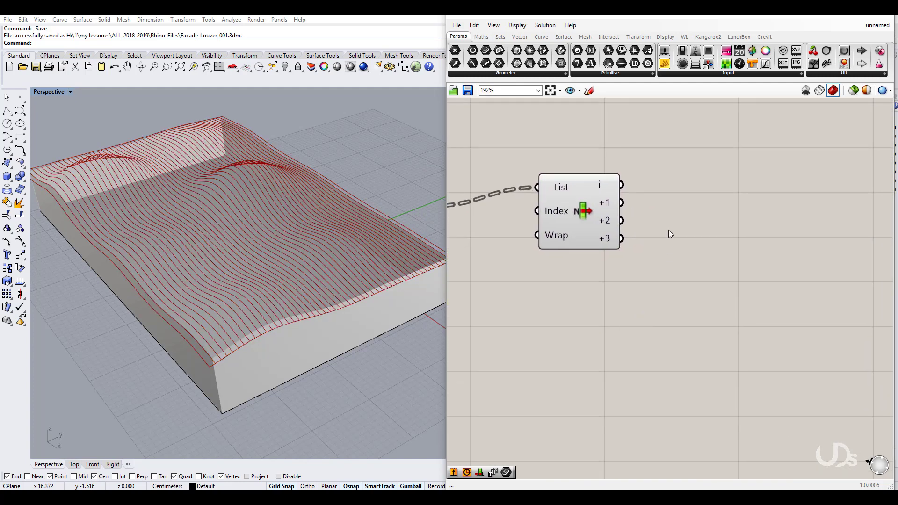
Step: Place two Curve parameters, wiring List Item's i output into the first
left_click_drag(708, 181, 621, 185)
left_click(678, 231)
left_click_drag(488, 53, 621, 221)
Step: Wire List Item's +2 output into the second Curve parameter and check its curves
left_click(683, 248)
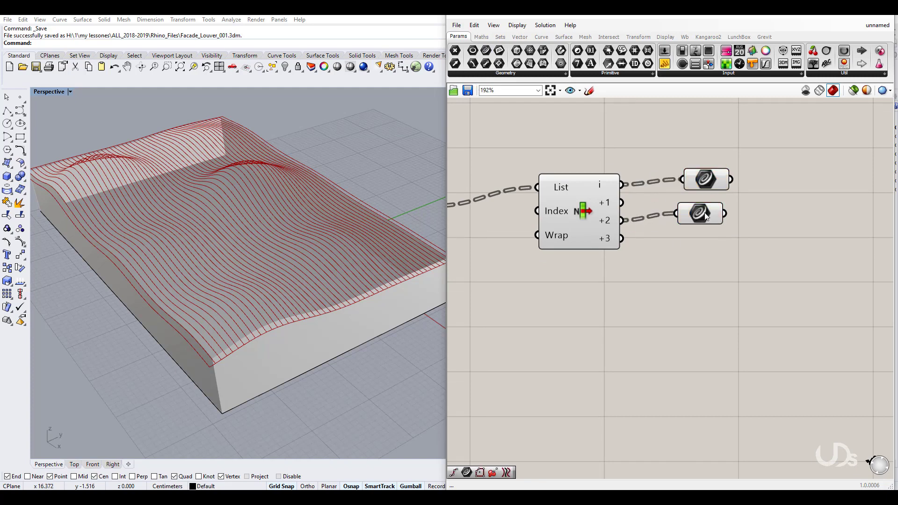
left_click_drag(705, 214, 711, 219)
left_click_drag(709, 181, 714, 185)
left_click(614, 294)
right_click_drag(680, 302, 633, 300)
scroll(647, 296, "down", 3)
left_click(603, 239)
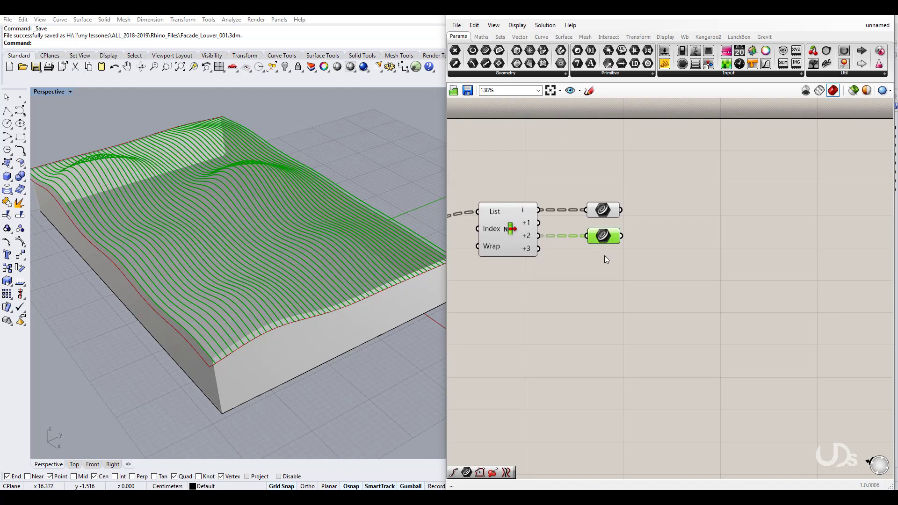
left_click(664, 279)
Step: Add a Divide Curve component with a 50 slider wired to its Count
double_click(666, 279)
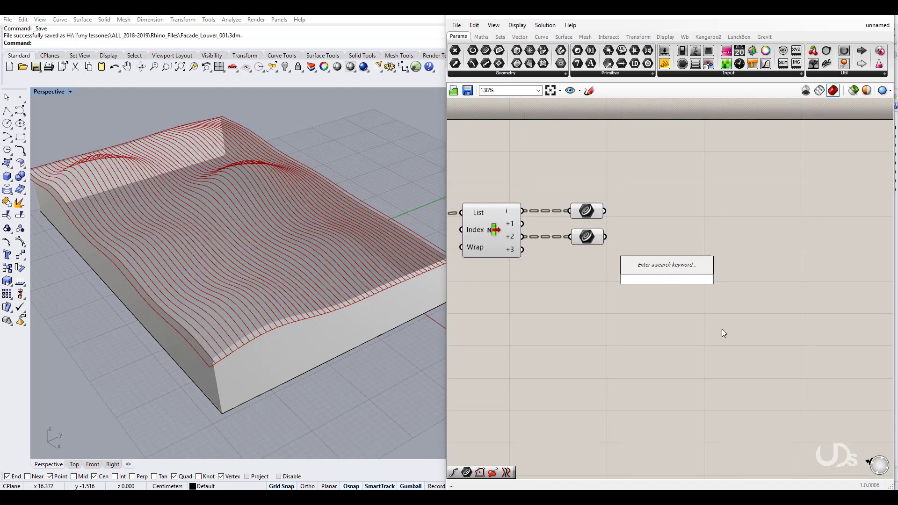
type("divi")
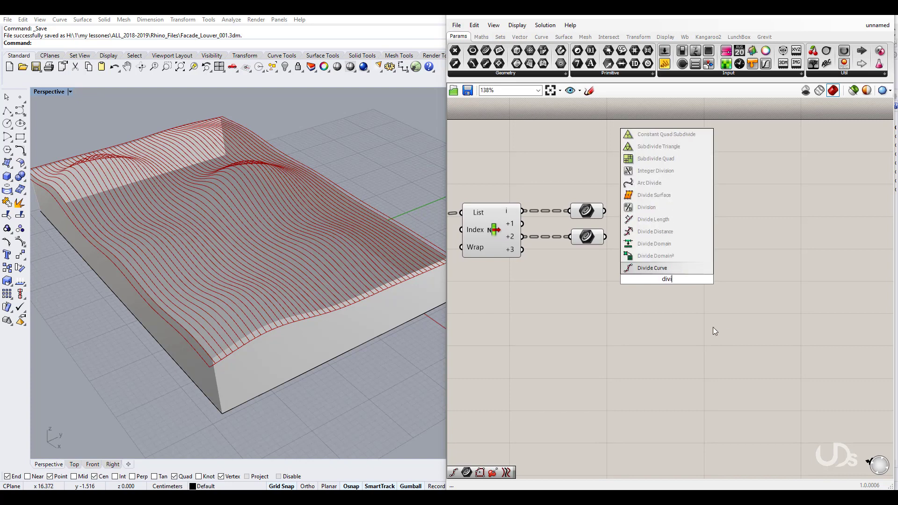
key("Return")
left_click_drag(717, 246, 606, 210)
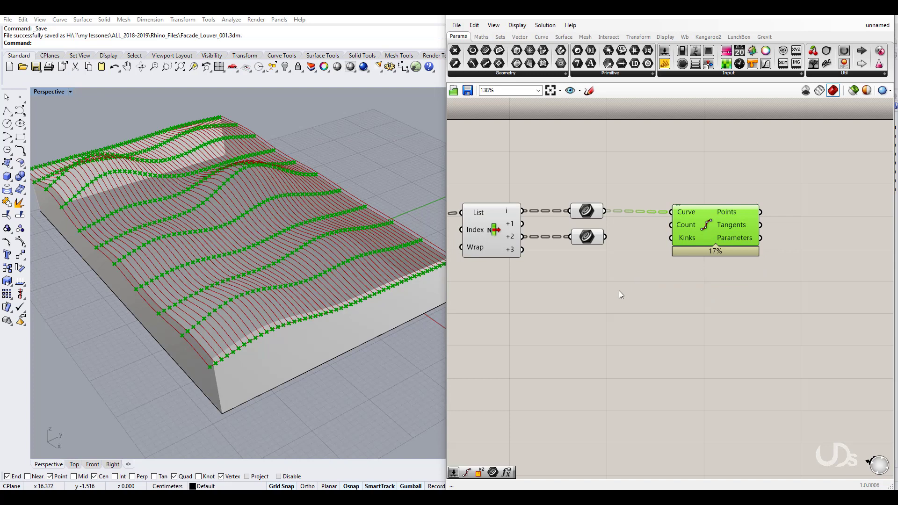
double_click(602, 368)
type("50")
key("Return")
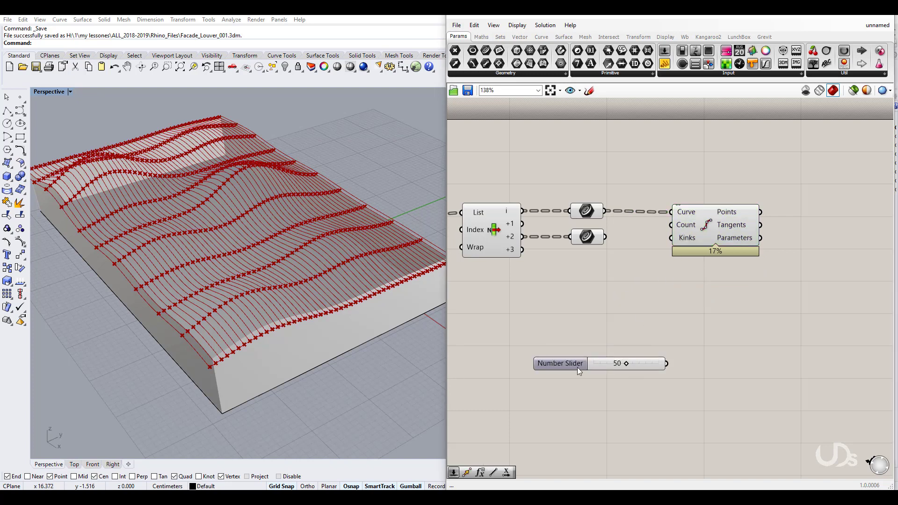
left_click_drag(579, 370, 535, 308)
left_click_drag(622, 301, 672, 225)
right_click_drag(353, 336, 285, 338)
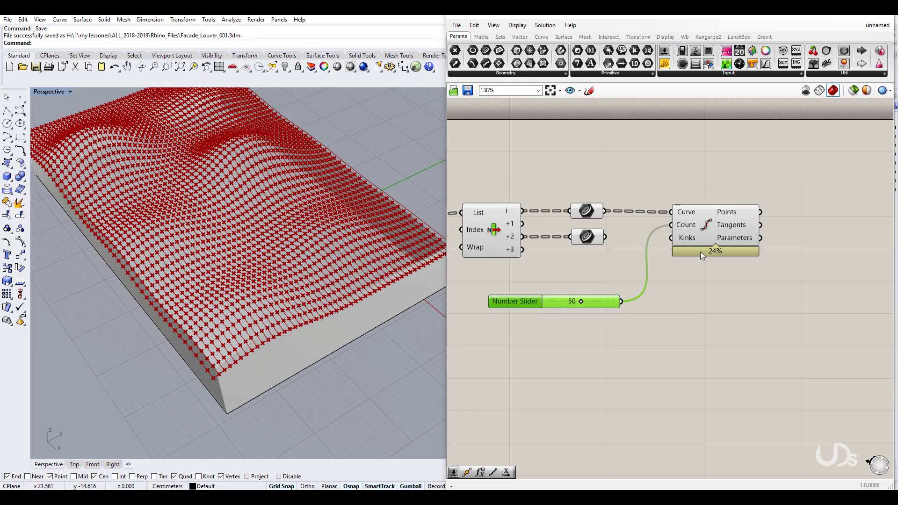
Step: Duplicate Divide Curve for the lower Curve parameter, sharing the 50 count
left_click(704, 228)
left_click_drag(706, 228, 743, 304)
key("ctrl+v")
left_click_drag(705, 277, 489, 177)
left_click(559, 284)
middle_click(503, 225)
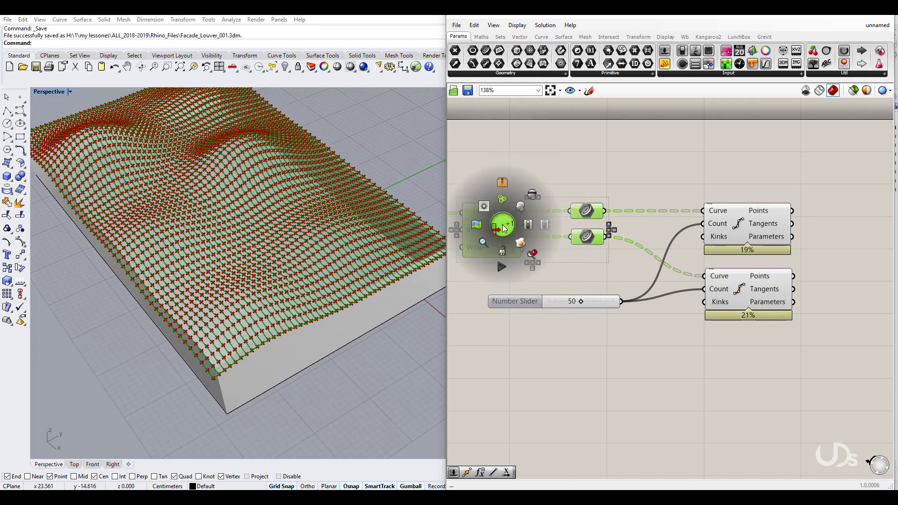
left_click(536, 192)
Step: Preview the upper and lower division point sets in Rhino
left_click(616, 366)
right_click_drag(720, 304, 683, 321)
left_click(702, 293)
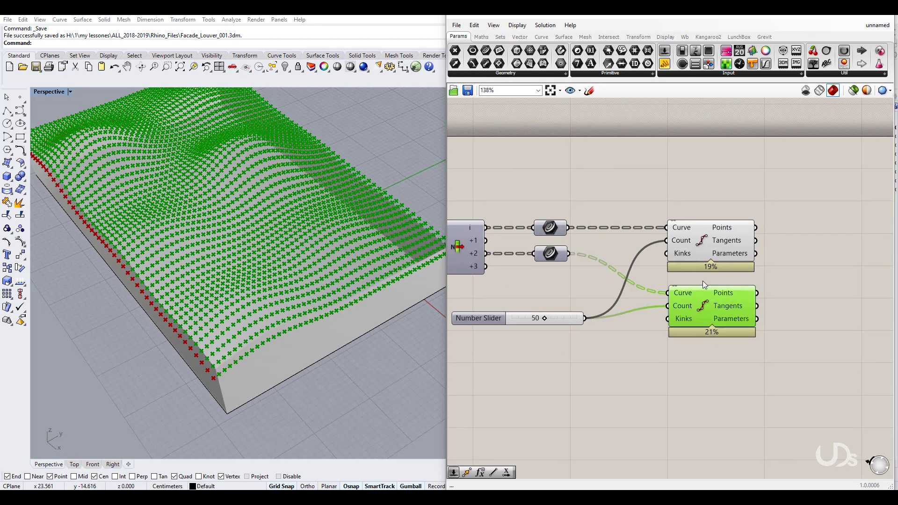
left_click(699, 243)
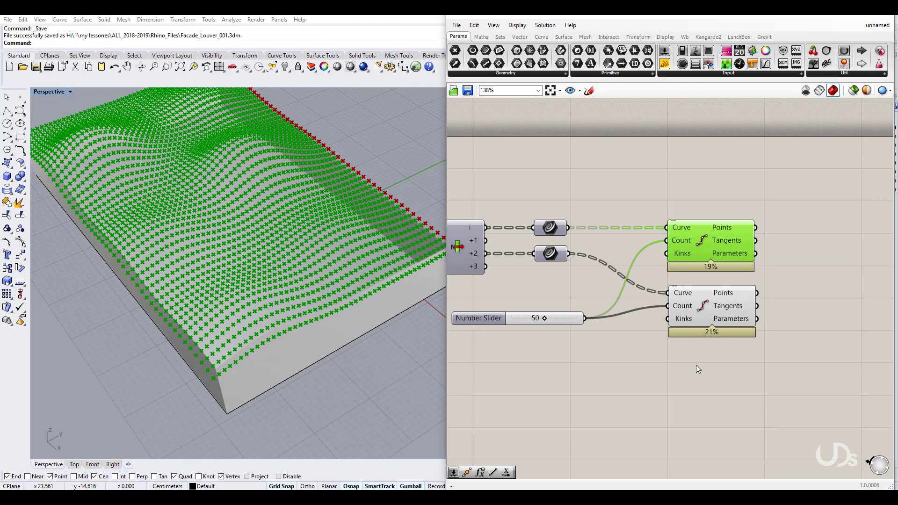
left_click(696, 365)
right_click_drag(715, 378, 666, 374)
left_click(668, 306)
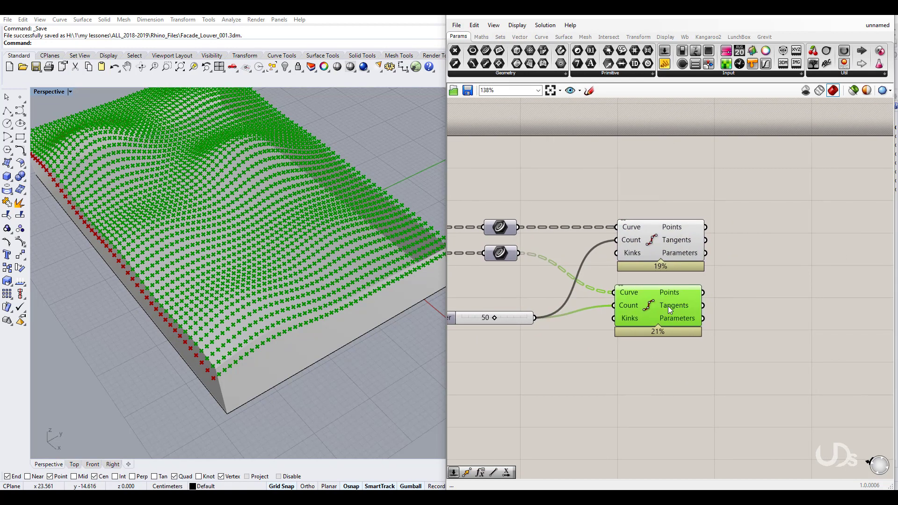
right_click_drag(718, 358, 660, 365)
left_click(703, 363)
Step: Add a Line component with the upper Divide Curve points as starts and the lower points as ends
double_click(728, 319)
type("li")
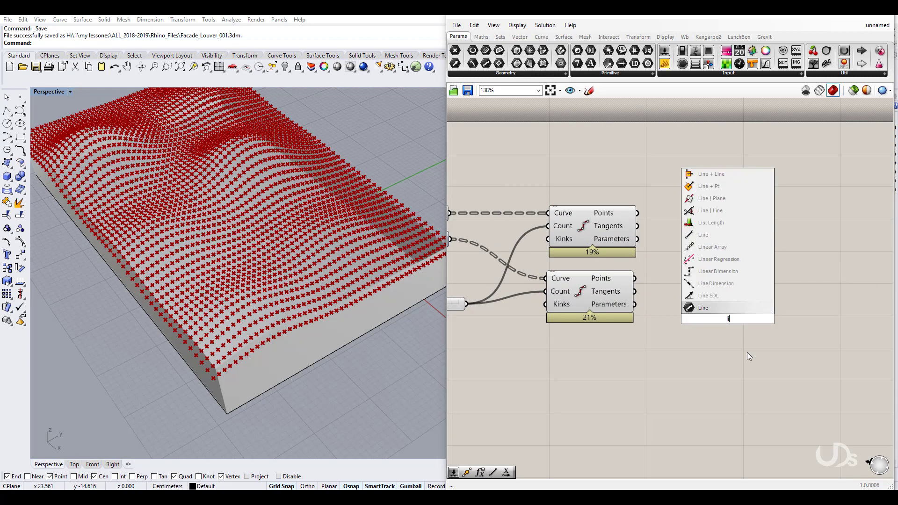
left_click(718, 307)
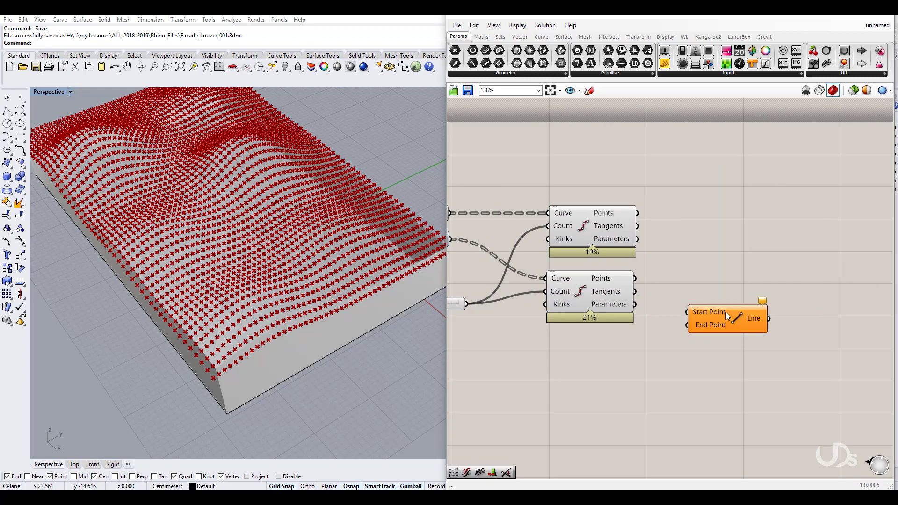
left_click_drag(725, 312, 643, 214)
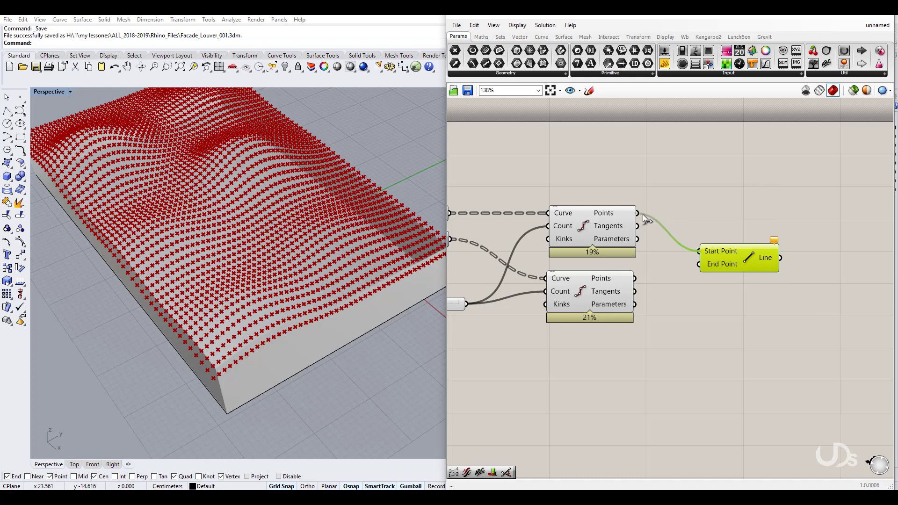
mouse_move(699, 265)
left_mouse_down()
mouse_move(661, 280)
mouse_move(636, 278)
left_mouse_up()
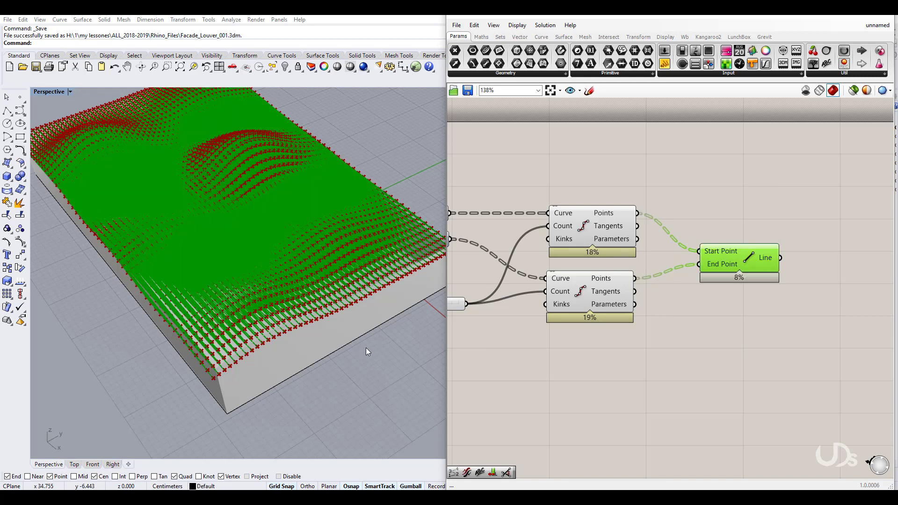
scroll(234, 363, "up", 4)
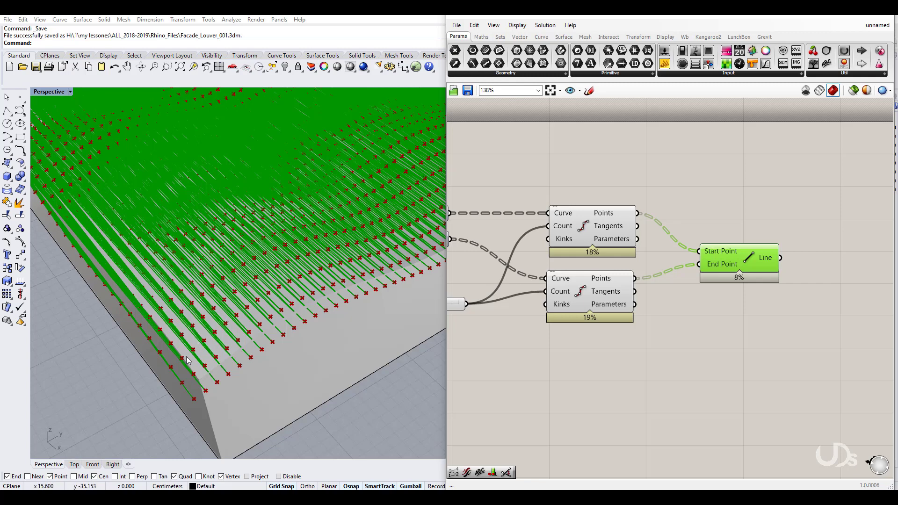
right_click_drag(283, 366, 283, 352)
right_click_drag(286, 338, 285, 335)
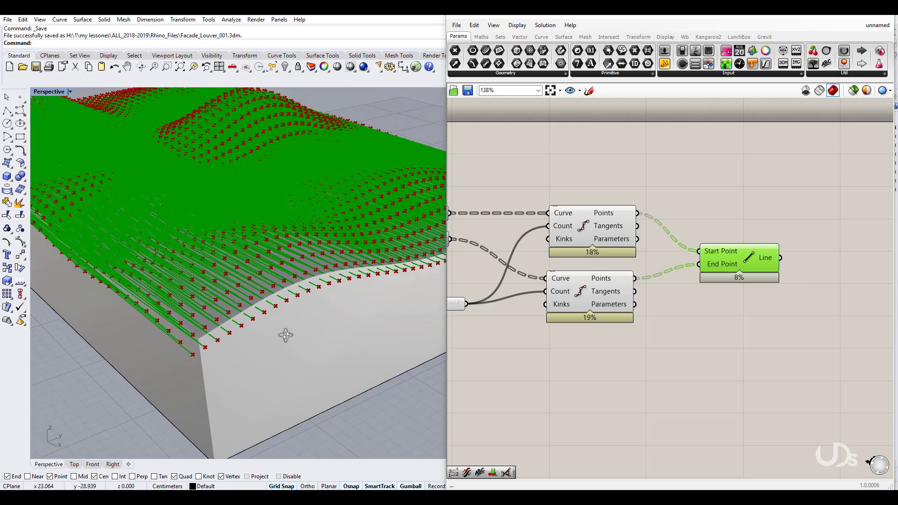
right_click_drag(675, 360, 678, 421)
left_click(624, 363)
scroll(624, 362, "down", 2)
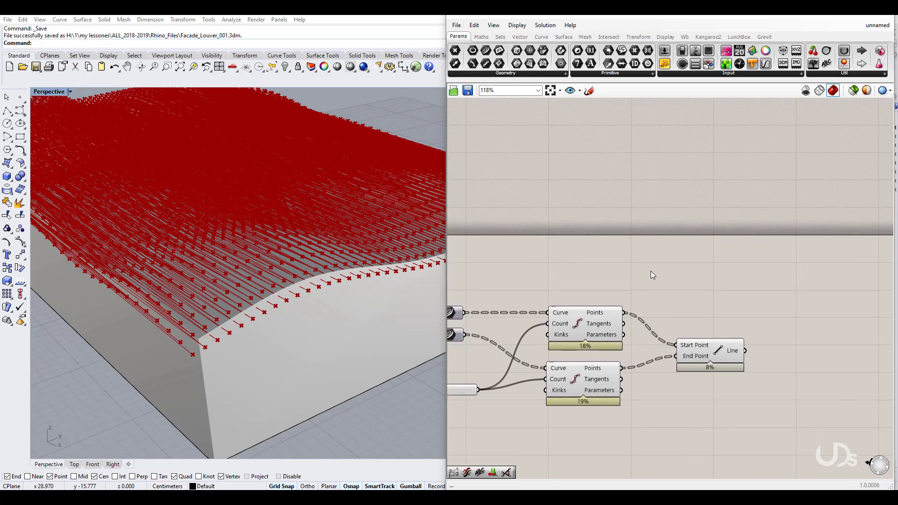
right_click_drag(651, 270, 683, 316)
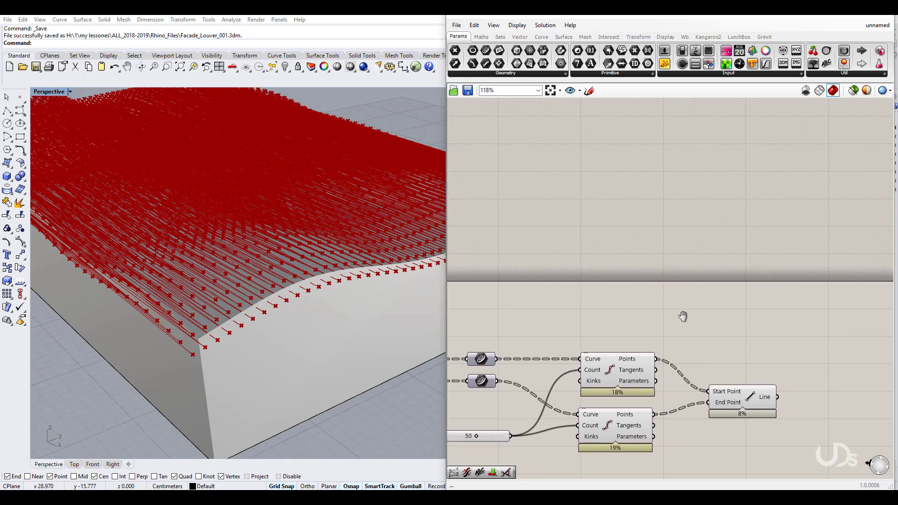
Step: Start a canvas sketch with the stroke width set to 1
left_click(589, 90)
left_click_drag(465, 109, 458, 111)
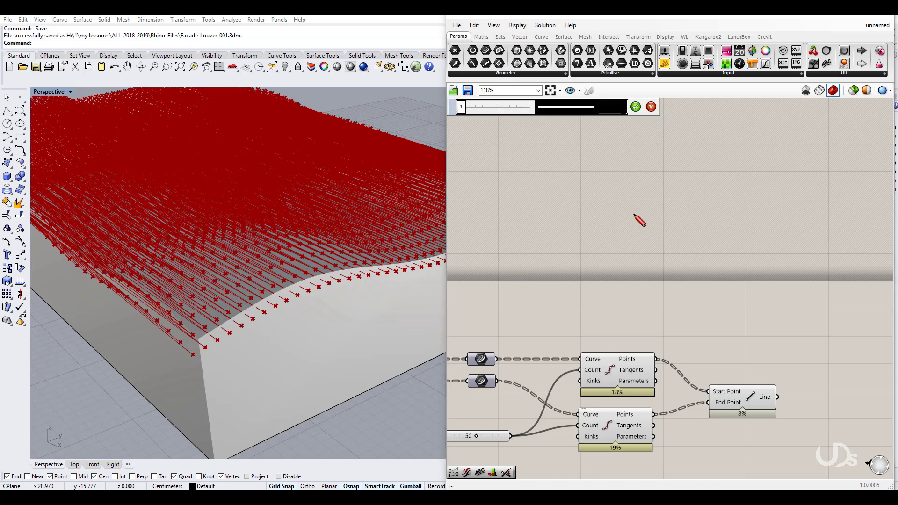
key("Escape")
right_click_drag(631, 208, 636, 236)
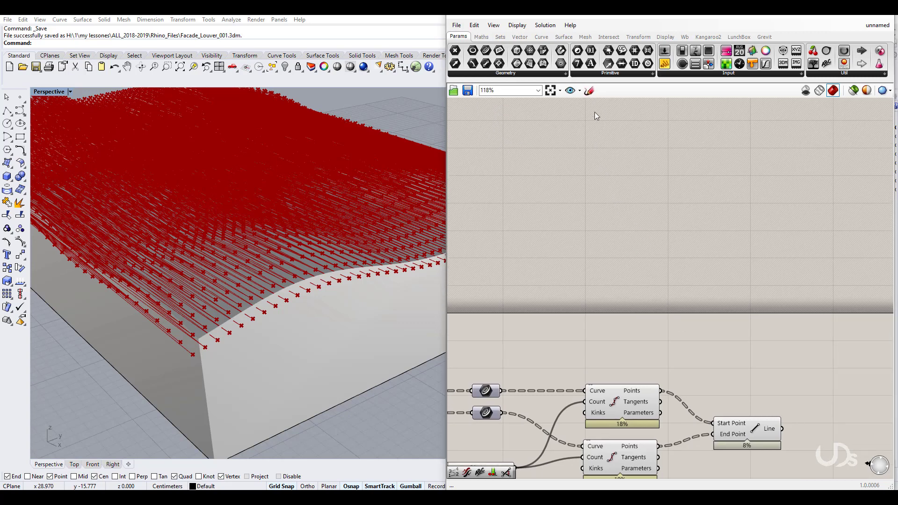
left_click(589, 91)
left_click_drag(469, 112, 460, 112)
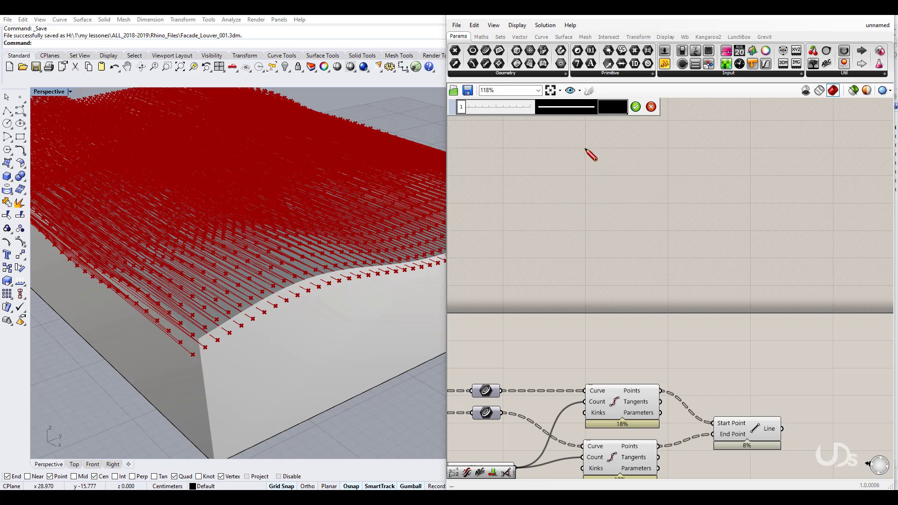
Step: Sketch two vertical edges joined at the top and crossed by three horizontal lines
left_click_drag(585, 148, 586, 263)
left_click_drag(668, 149, 672, 261)
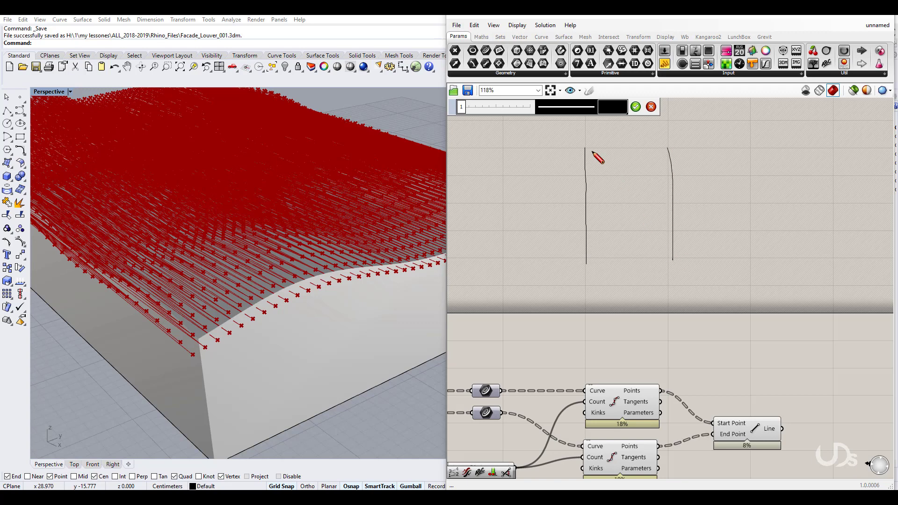
left_click_drag(585, 147, 672, 147)
left_click_drag(585, 176, 683, 176)
left_click_drag(583, 204, 681, 204)
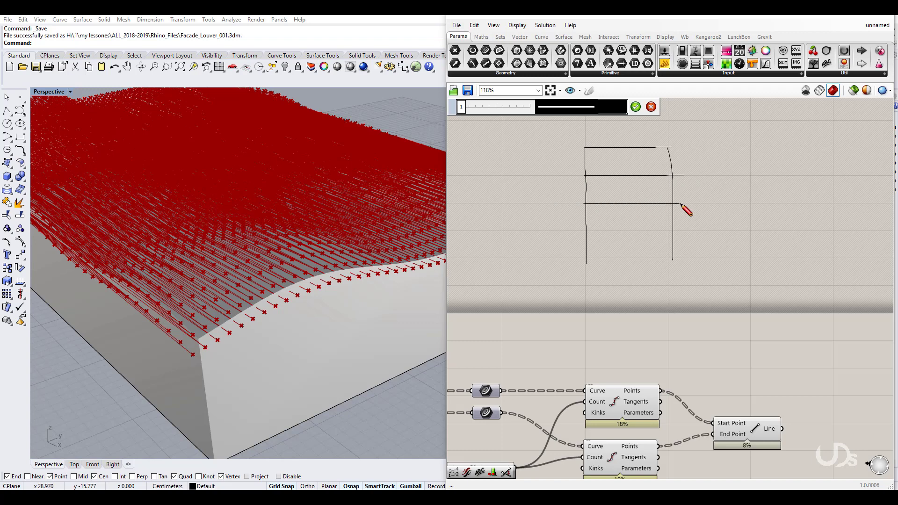
left_click_drag(585, 231, 677, 226)
Step: Number the two point rows in opposite directions, draw crossing connections, and accept the sketch
scroll(629, 148, "up", 3)
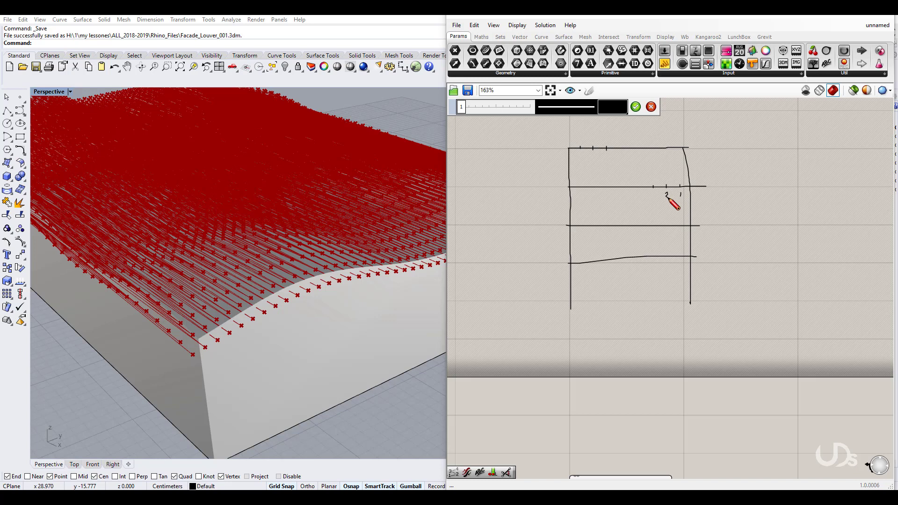
left_click_drag(651, 192, 653, 196)
left_click_drag(598, 136, 602, 139)
left_click_drag(580, 150, 674, 183)
mouse_move(593, 148)
left_mouse_down()
mouse_move(649, 186)
mouse_move(642, 178)
left_mouse_up()
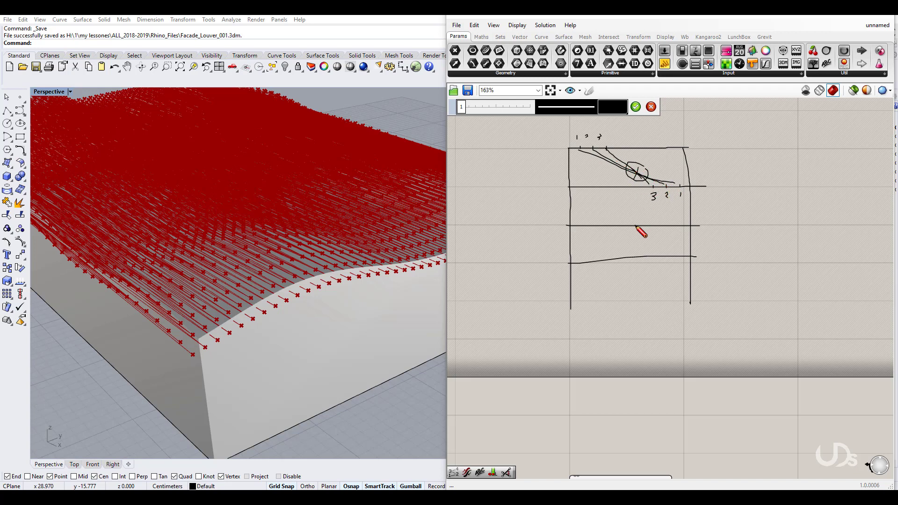
left_click(650, 107)
right_click_drag(658, 322, 688, 175)
Step: Insert a Flip Curve between the edge curve and its Divide Curve
right_click_drag(689, 276, 706, 176)
right_click_drag(567, 232, 616, 240)
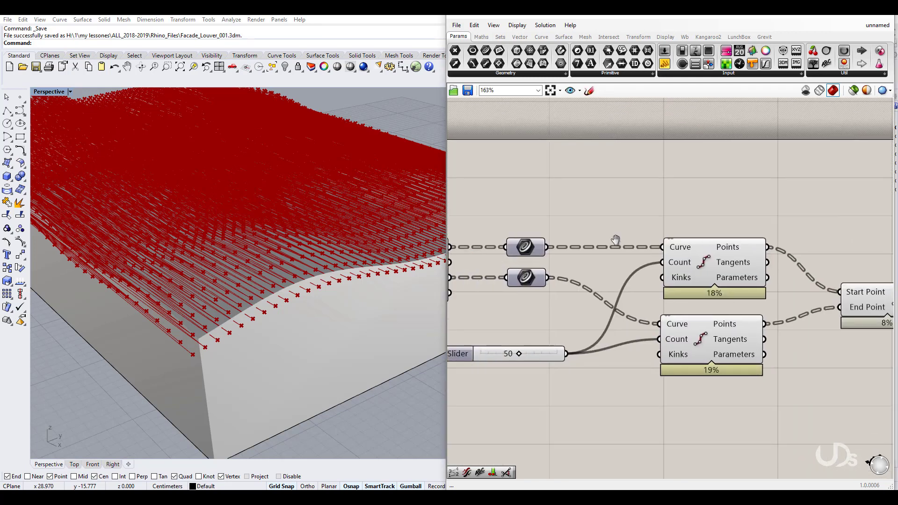
double_click(594, 208)
type("flip")
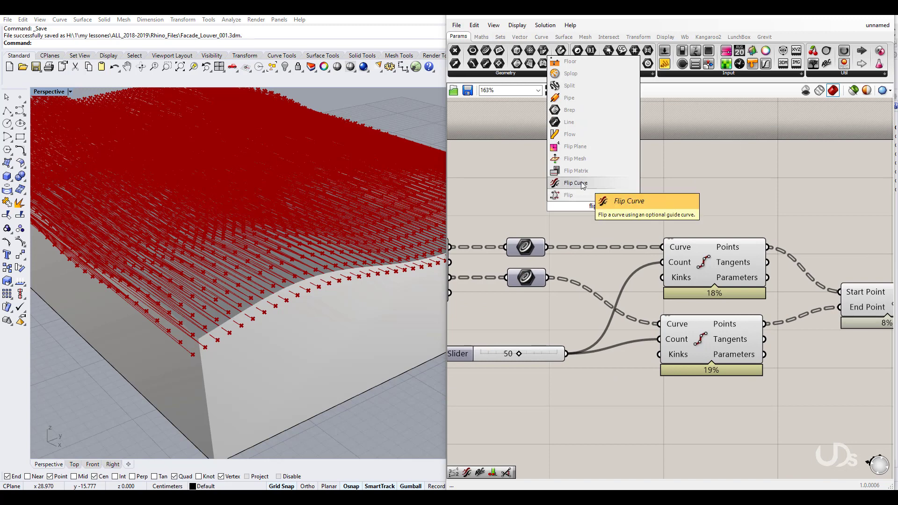
left_click(583, 184)
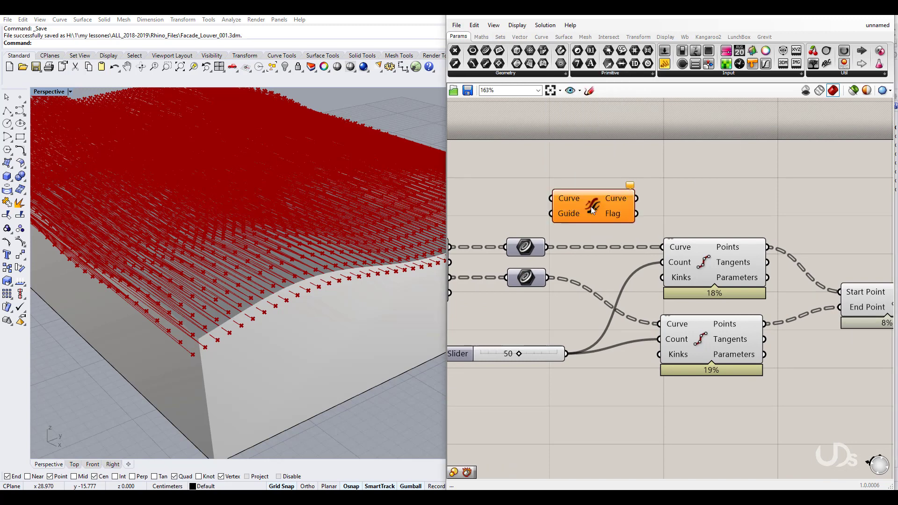
left_click_drag(556, 202, 542, 247)
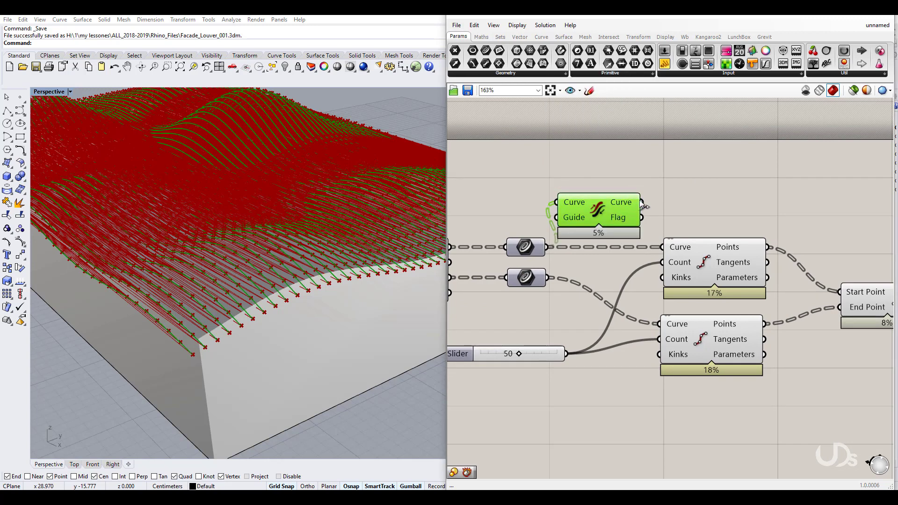
left_click_drag(642, 202, 663, 247)
right_click_drag(228, 252, 250, 269)
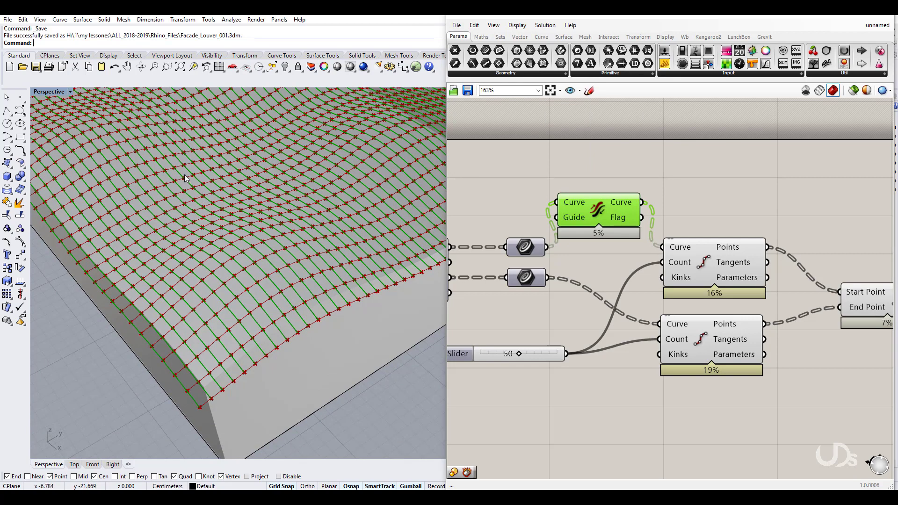
left_click(737, 190)
Step: Turn off Preview for both Divide Curve components and the Flip Curve
left_click(702, 263)
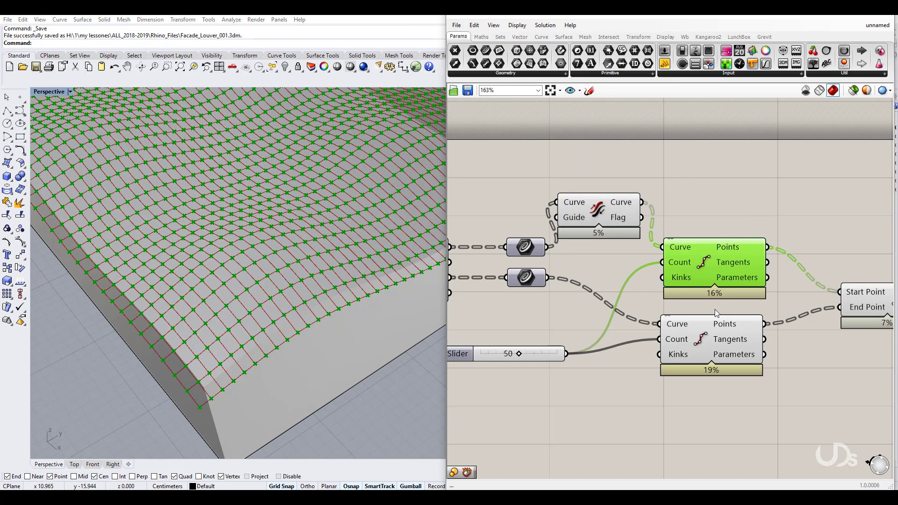
right_click_drag(759, 410, 732, 410)
left_click_drag(732, 410, 694, 254)
middle_click(683, 265)
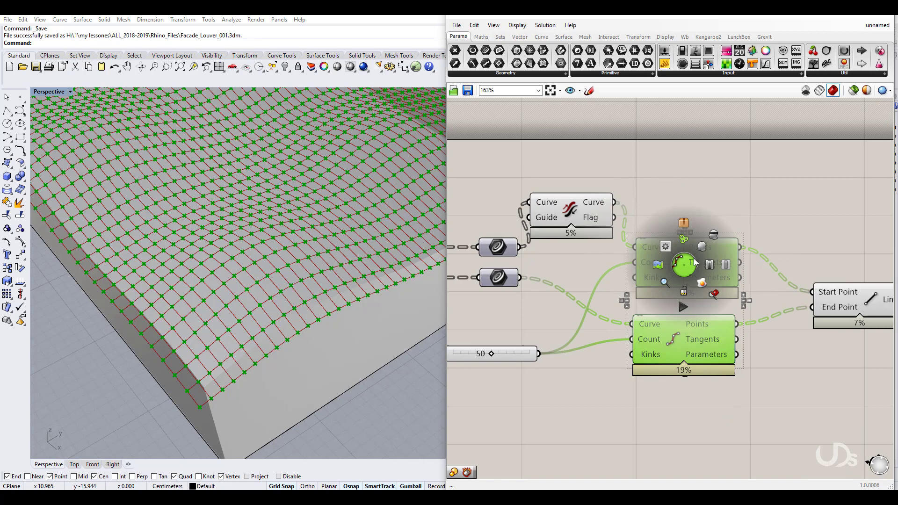
left_click(715, 235)
right_click_drag(782, 373, 776, 376)
left_click(573, 213)
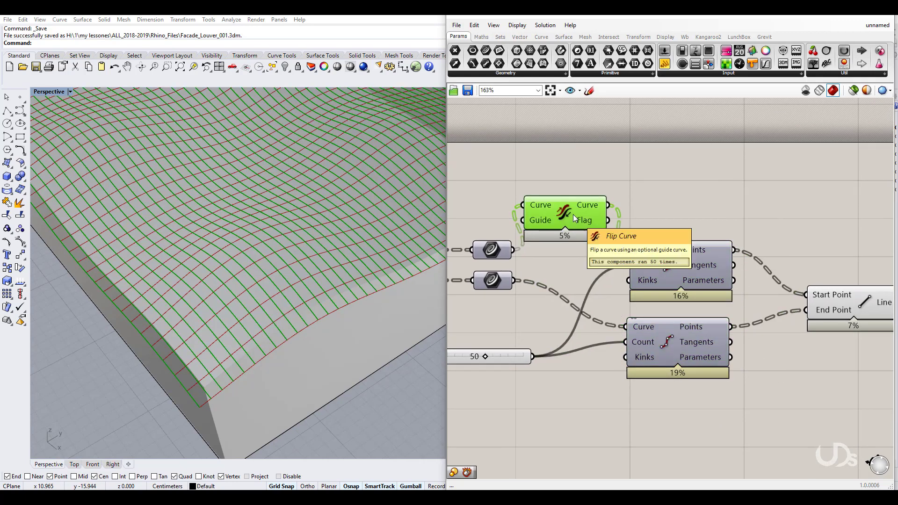
middle_click(573, 214)
left_click(603, 184)
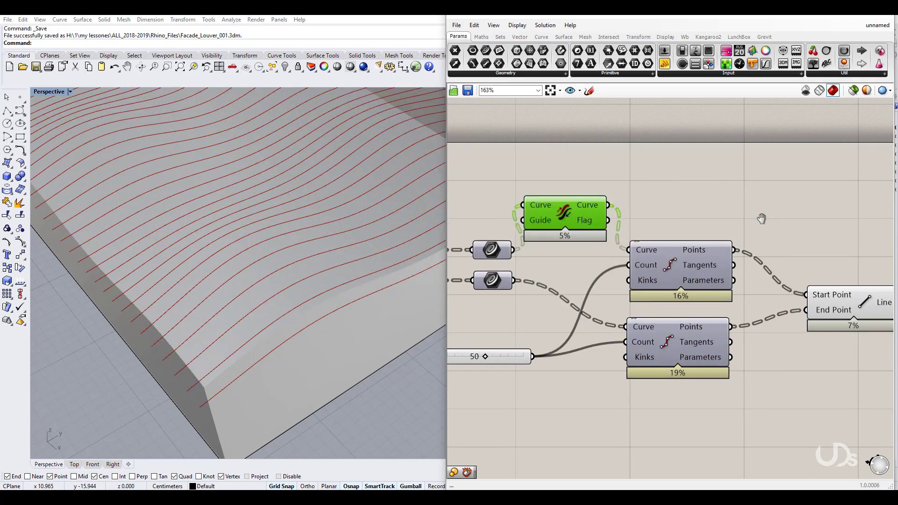
Step: Nudge the Line component into place and pan down to free canvas space
right_click_drag(763, 216, 599, 215)
left_click_drag(657, 270, 661, 256)
left_click(640, 312)
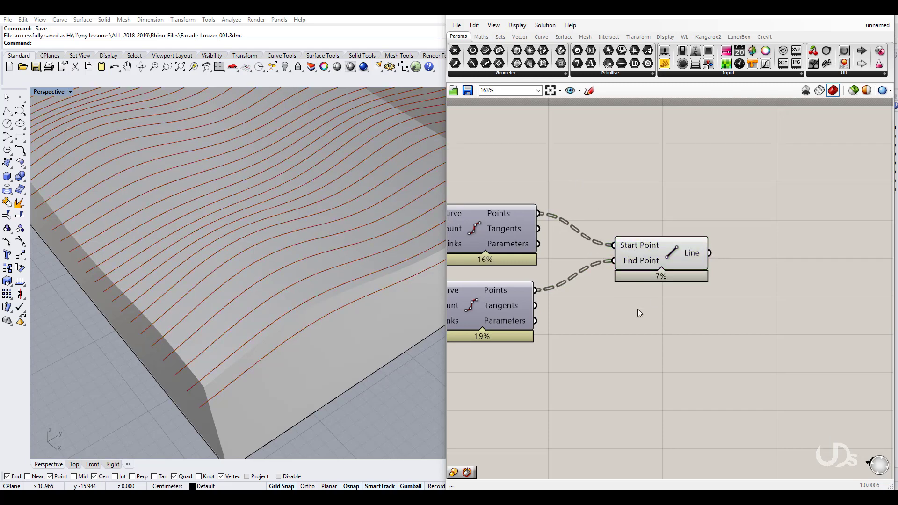
scroll(635, 308, "down", 2)
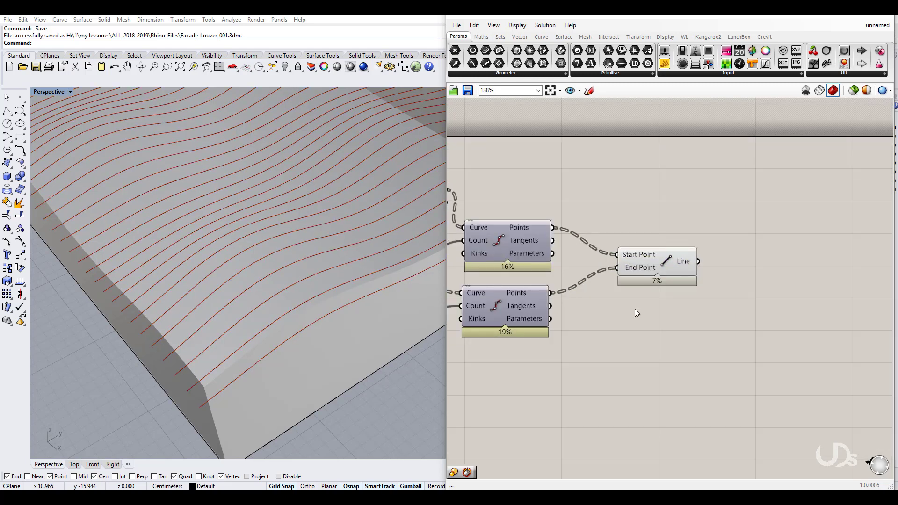
scroll(635, 309, "down", 1)
scroll(638, 239, "up", 1)
left_click_drag(654, 274, 659, 273)
left_click(633, 206)
right_click_drag(632, 230, 628, 359)
right_click_drag(628, 211, 631, 265)
scroll(630, 265, "down", 1)
scroll(630, 265, "down", 2)
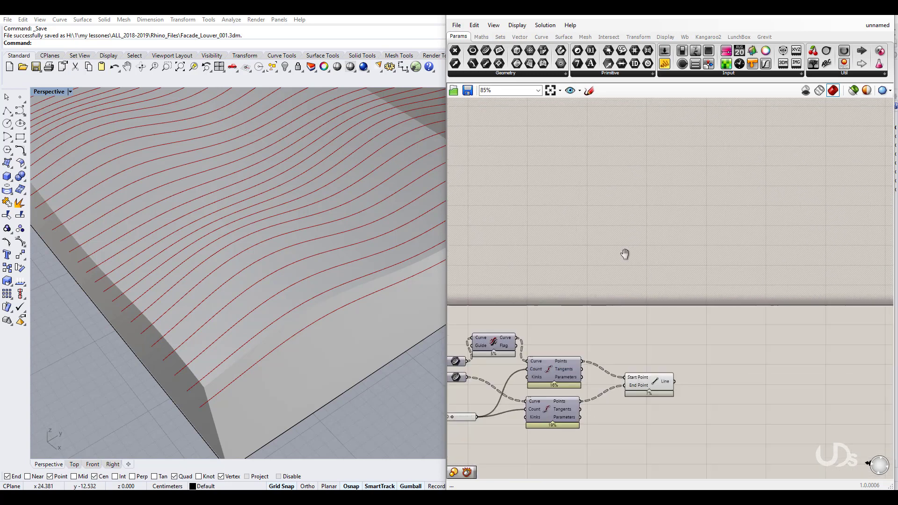
left_click(589, 91)
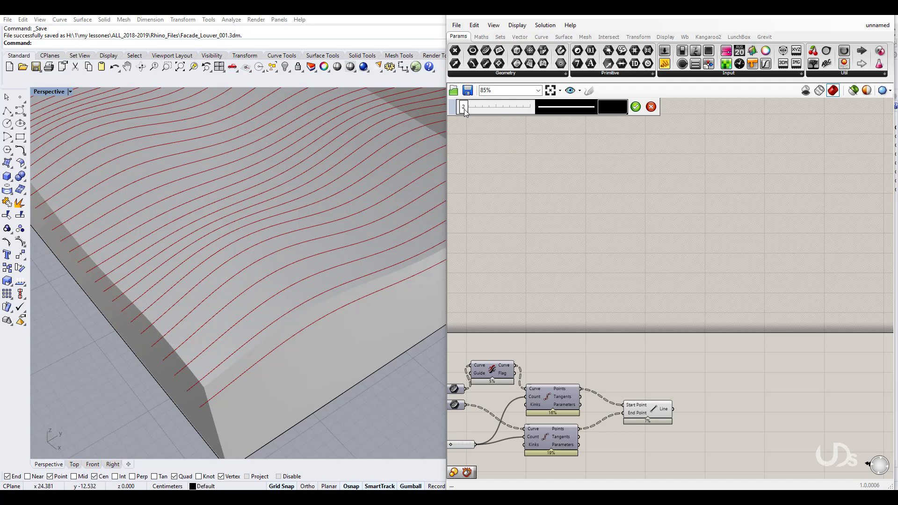
Step: Sketch three vertical lines crossed by four horizontal lines
left_click_drag(585, 158, 585, 259)
left_click_drag(645, 155, 648, 257)
left_click_drag(704, 154, 705, 263)
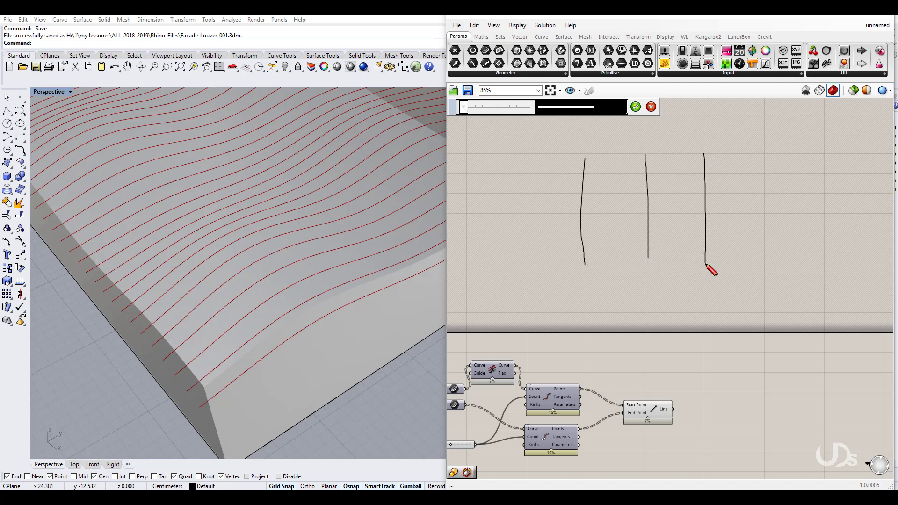
left_click_drag(579, 155, 720, 155)
left_click_drag(580, 175, 710, 175)
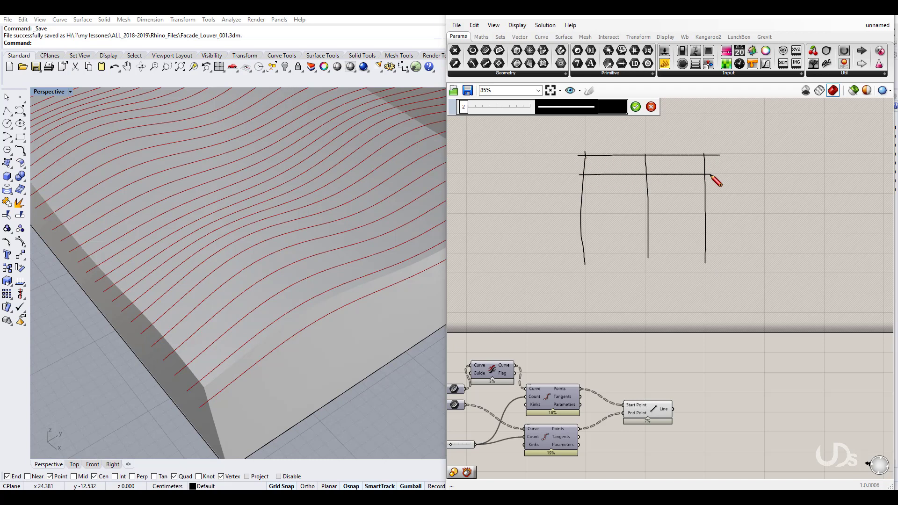
left_click_drag(580, 192, 712, 192)
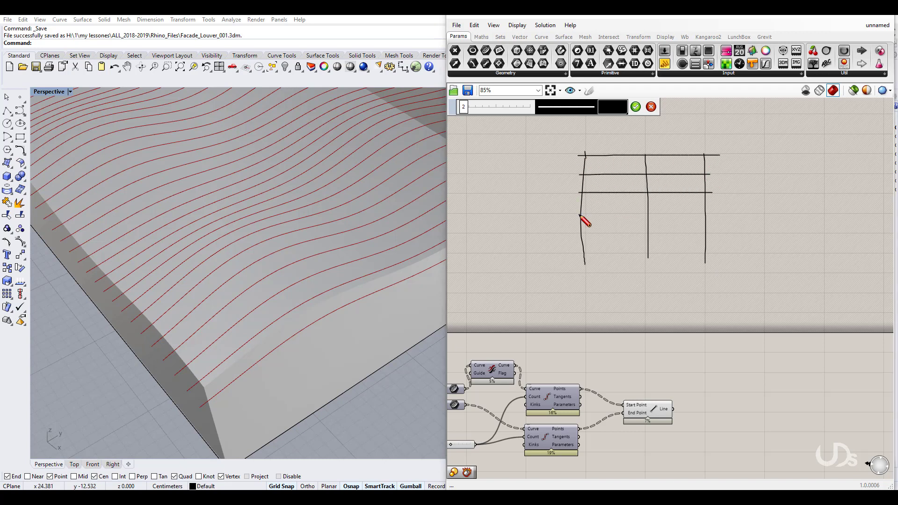
left_click_drag(577, 215, 714, 214)
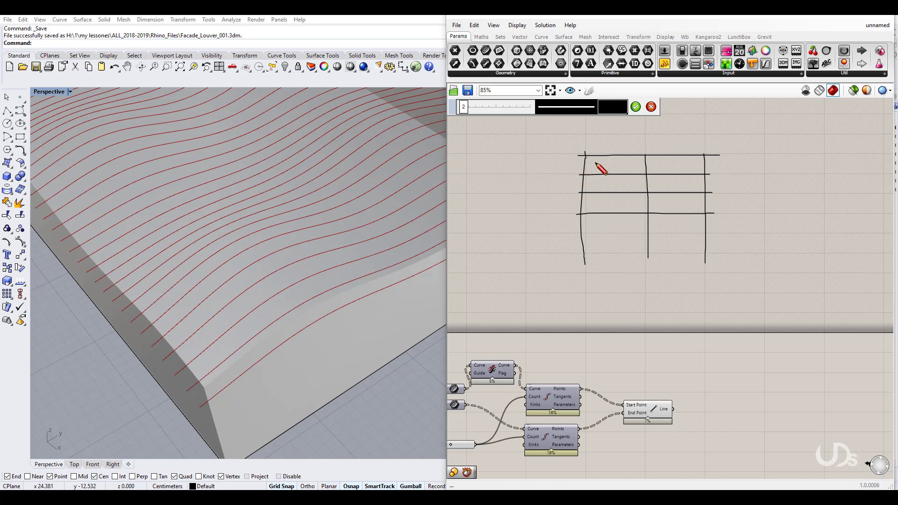
Step: Add two intermediate vertical lines and accept the grid sketch
left_click_drag(614, 156, 615, 213)
left_click_drag(678, 155, 679, 214)
scroll(622, 151, "up", 1)
scroll(622, 151, "up", 2)
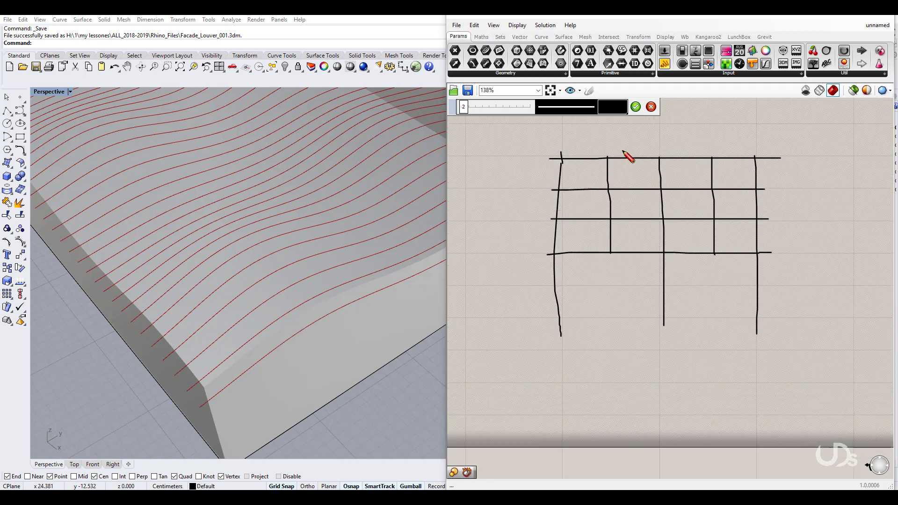
scroll(622, 151, "up", 1)
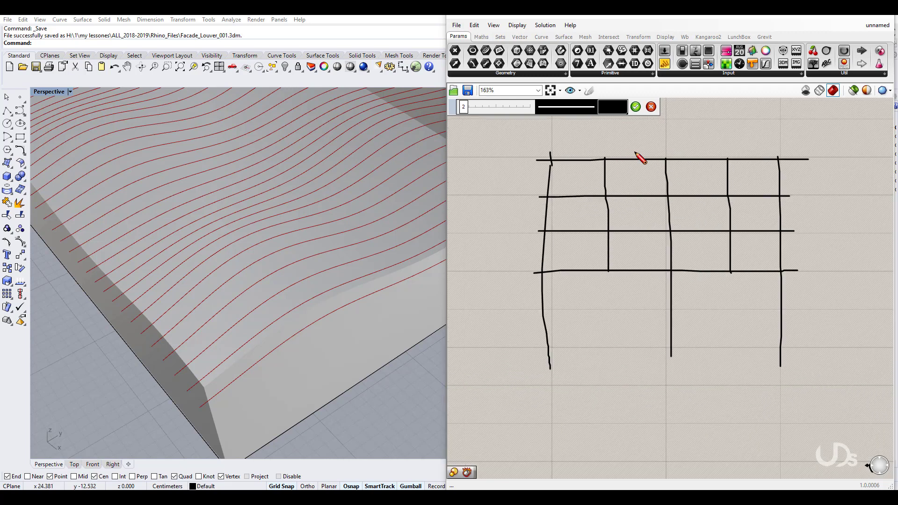
left_click(635, 107)
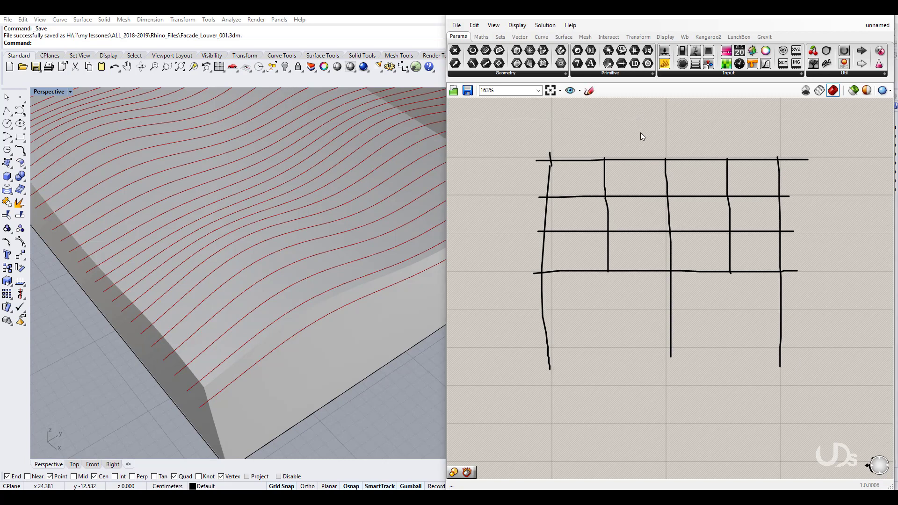
Step: Start a new sketch with the pen colour set to blue
left_click(589, 92)
left_click(613, 109)
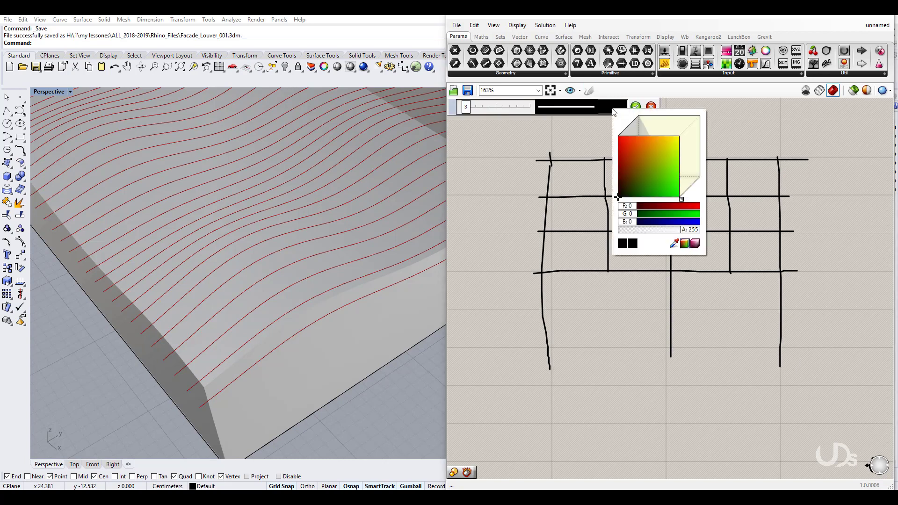
left_click_drag(665, 180, 667, 185)
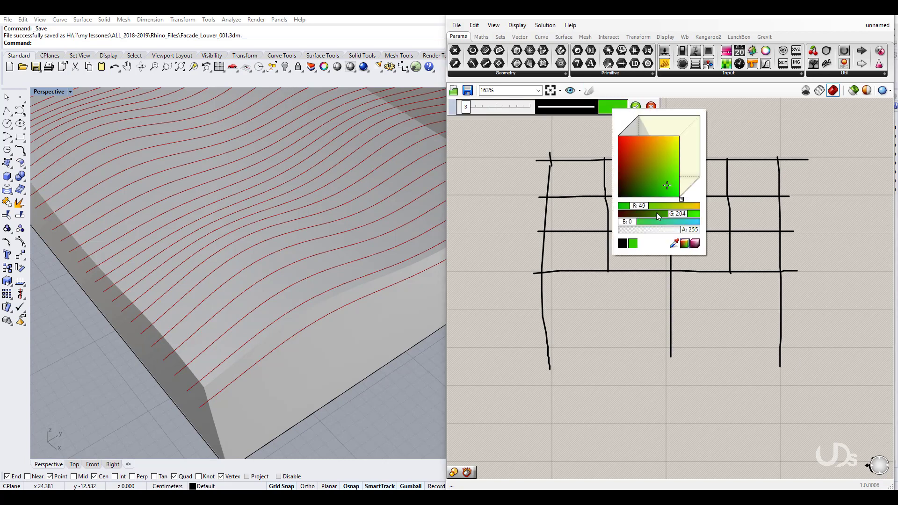
left_click_drag(661, 222, 680, 222)
left_click(655, 175)
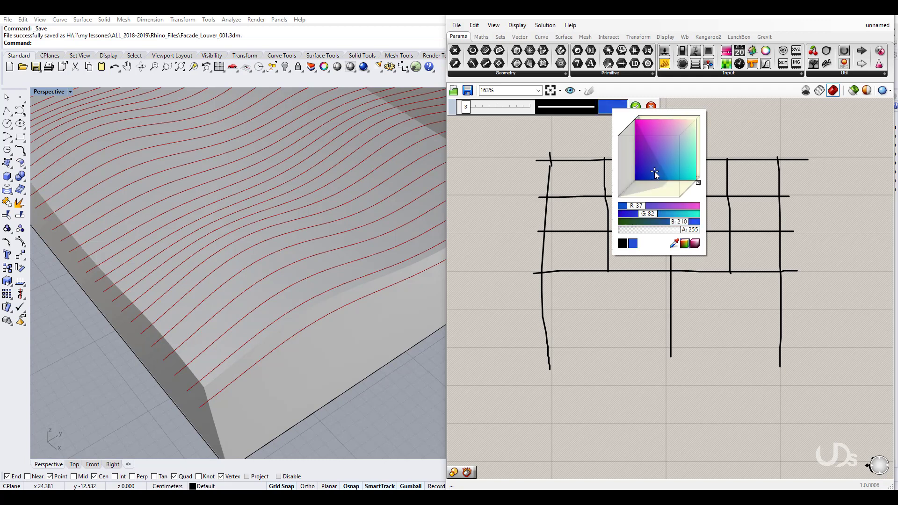
Step: Draw blue double arrows in the top row, write 'Scale it', and accept the annotations
left_click_drag(596, 167, 594, 187)
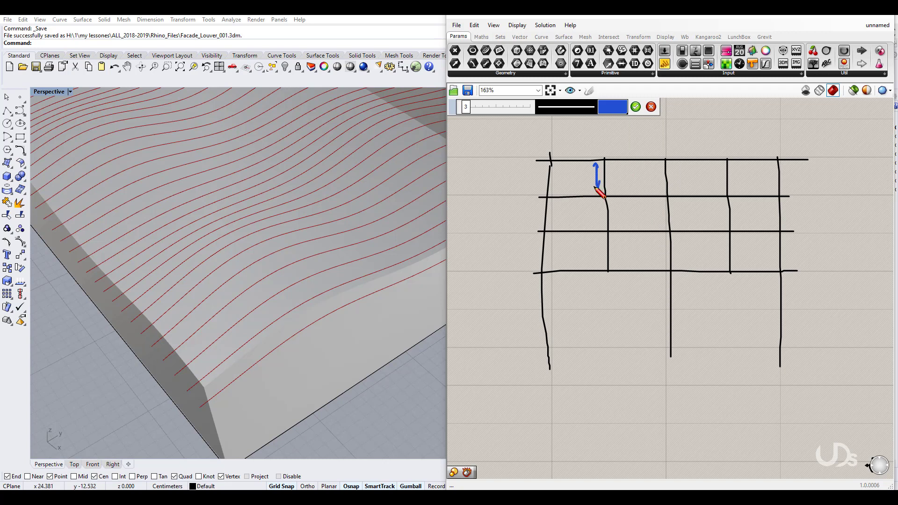
mouse_move(675, 165)
left_mouse_down()
mouse_move(677, 189)
mouse_move(672, 166)
left_mouse_up()
left_click_drag(735, 167, 734, 188)
mouse_move(707, 120)
left_mouse_down()
mouse_move(712, 129)
mouse_move(717, 120)
mouse_move(751, 128)
mouse_move(775, 116)
mouse_move(804, 133)
left_mouse_up()
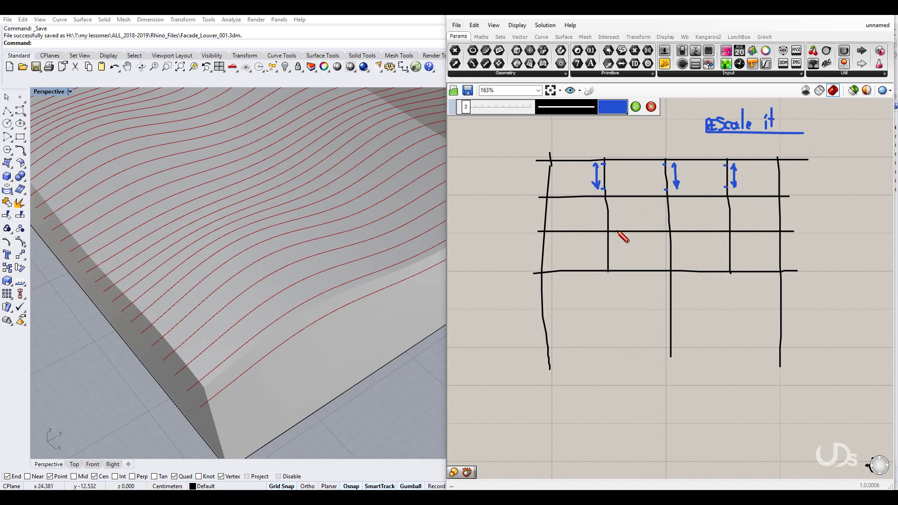
left_click(551, 162)
left_click(635, 107)
left_click(589, 91)
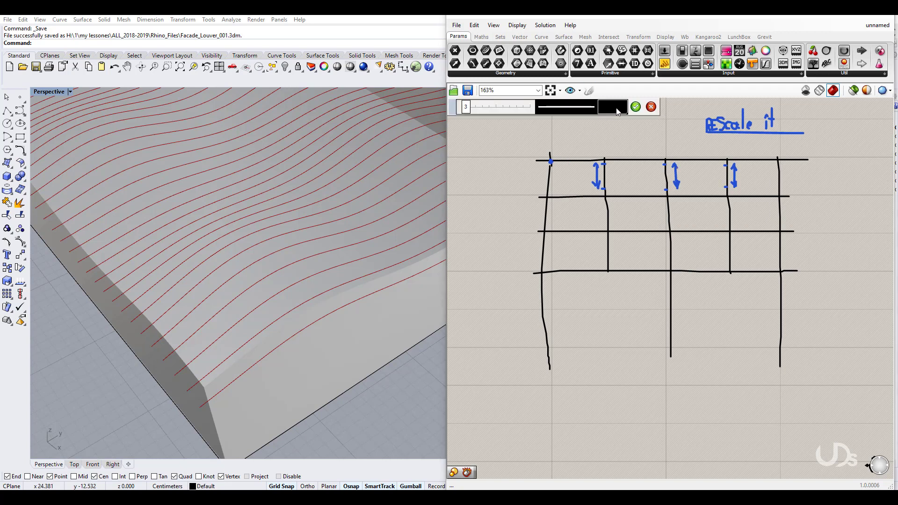
Step: Switch the pen to red and draw a hatched band across the top grid row
left_click(613, 107)
left_click(668, 156)
left_click_drag(668, 155, 629, 139)
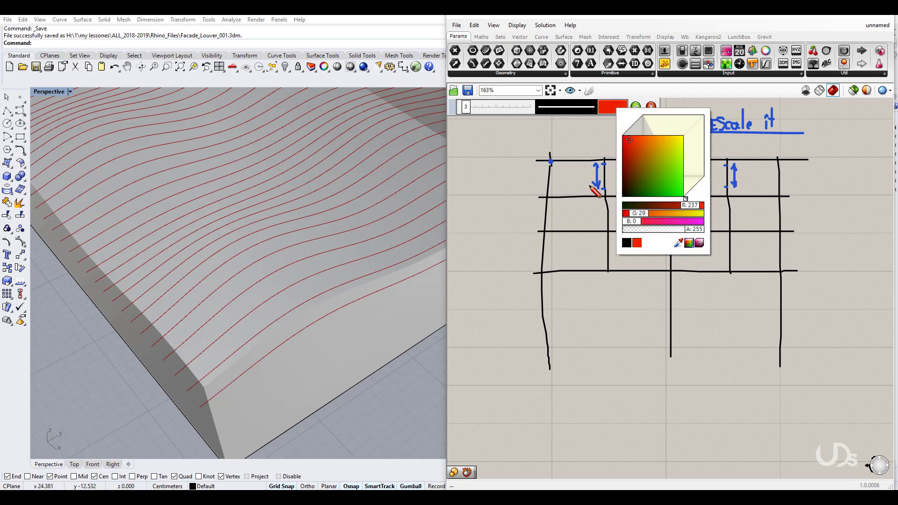
left_click_drag(552, 162, 777, 159)
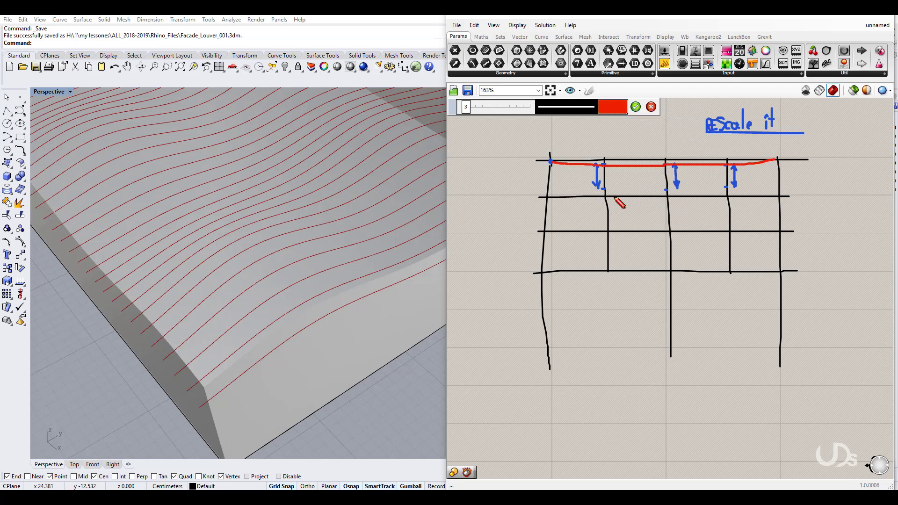
left_click_drag(546, 196, 777, 191)
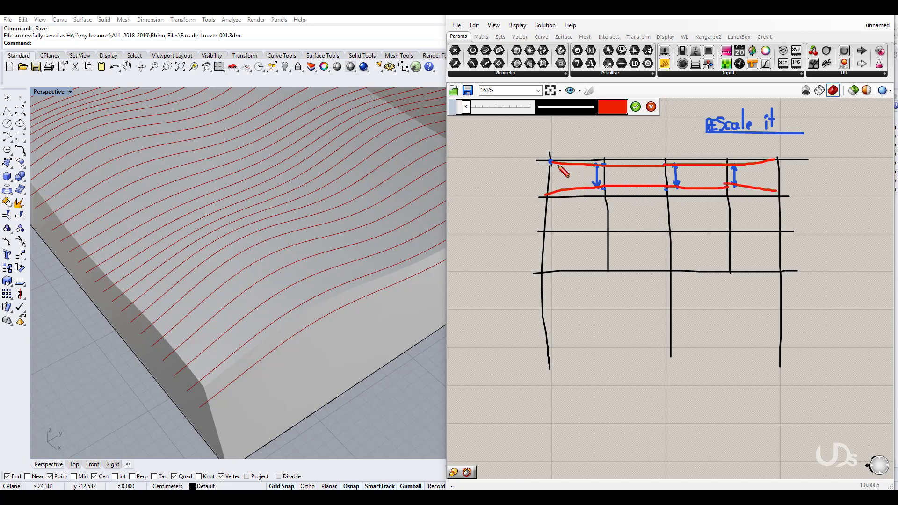
mouse_move(555, 167)
left_mouse_down()
mouse_move(549, 178)
mouse_move(558, 189)
mouse_move(581, 184)
left_mouse_up()
mouse_move(594, 167)
left_mouse_down()
mouse_move(589, 180)
mouse_move(610, 185)
left_mouse_up()
left_click_drag(629, 177, 647, 179)
mouse_move(664, 170)
left_mouse_down()
mouse_move(657, 183)
mouse_move(679, 185)
left_mouse_up()
mouse_move(702, 175)
left_mouse_down()
mouse_move(697, 182)
mouse_move(712, 186)
mouse_move(772, 178)
left_mouse_up()
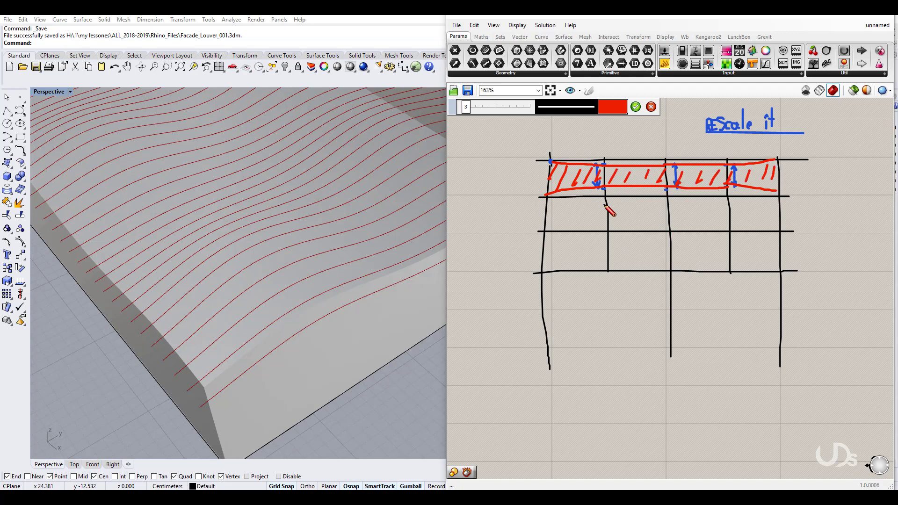
left_click_drag(602, 205, 606, 203)
Step: Outline and hatch a second red band below it, then accept the sketch
left_click_drag(663, 202, 672, 221)
mouse_move(547, 197)
left_mouse_down()
mouse_move(622, 204)
mouse_move(776, 197)
left_mouse_up()
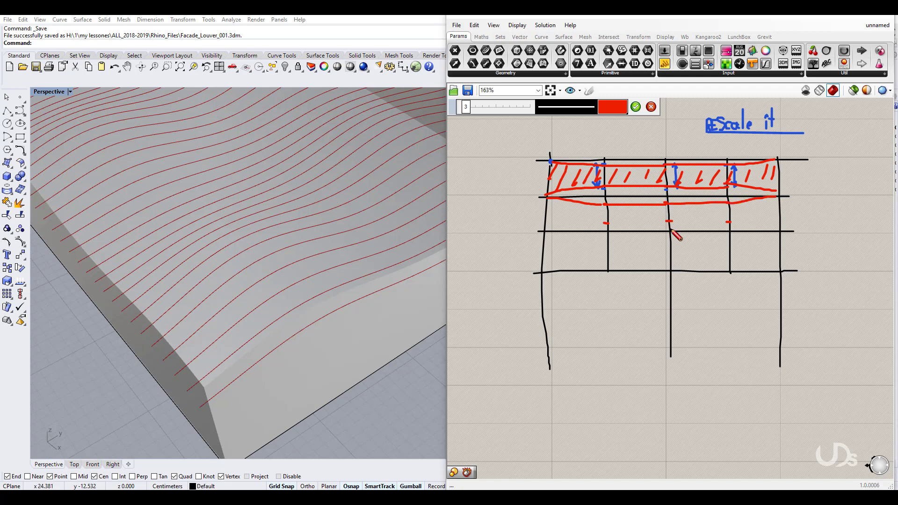
left_click_drag(543, 231, 777, 225)
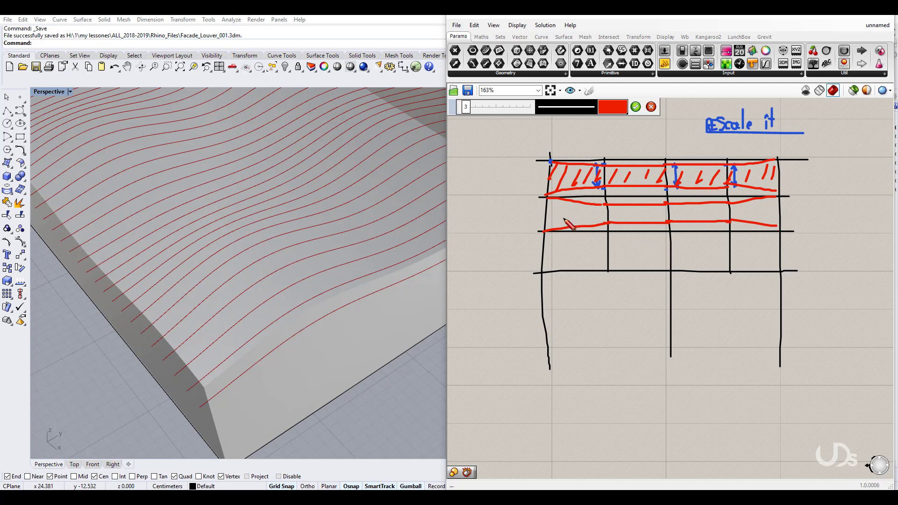
left_click_drag(556, 205, 544, 216)
mouse_move(562, 205)
left_mouse_down()
mouse_move(552, 219)
mouse_move(563, 226)
left_mouse_up()
mouse_move(591, 207)
left_mouse_down()
mouse_move(581, 222)
mouse_move(593, 219)
left_mouse_up()
mouse_move(619, 211)
left_mouse_down()
mouse_move(611, 222)
mouse_move(625, 219)
left_mouse_up()
mouse_move(646, 207)
left_mouse_down()
mouse_move(639, 218)
mouse_move(650, 217)
left_mouse_up()
mouse_move(669, 209)
left_mouse_down()
mouse_move(663, 219)
mouse_move(675, 219)
left_mouse_up()
left_click_drag(694, 209, 688, 219)
mouse_move(707, 207)
left_mouse_down()
mouse_move(701, 219)
mouse_move(714, 218)
left_mouse_up()
mouse_move(732, 206)
left_mouse_down()
mouse_move(729, 216)
mouse_move(743, 218)
left_mouse_up()
mouse_move(761, 206)
left_mouse_down()
mouse_move(755, 216)
mouse_move(769, 213)
left_mouse_up()
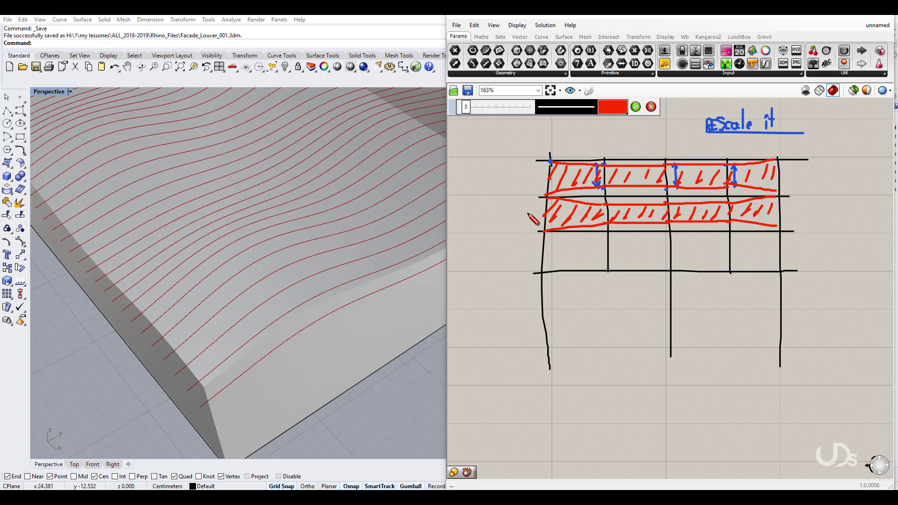
left_click(635, 107)
left_click(590, 92)
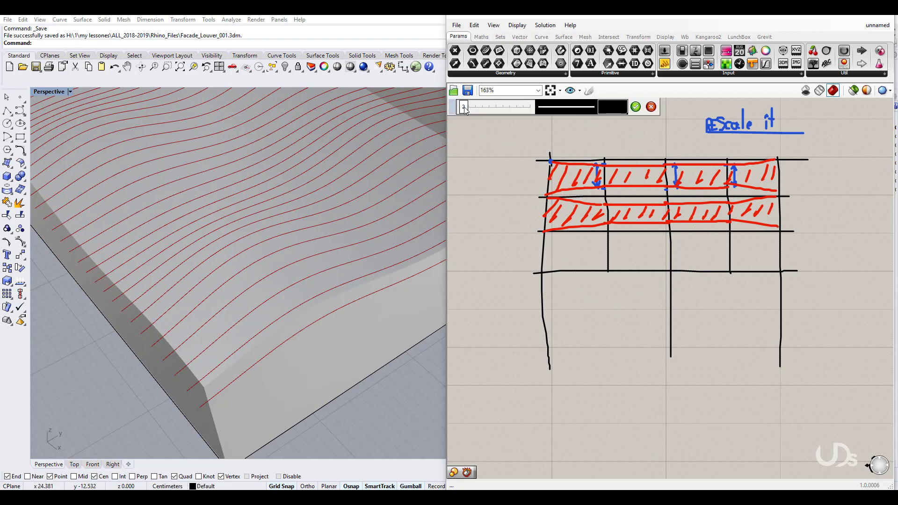
Step: Draw leader arrows with 'Louver' and 'Glazed' labels, then cancel the sketch to discard them
left_click_drag(555, 180, 497, 212)
left_click_drag(551, 180, 556, 184)
left_click_drag(463, 217, 468, 229)
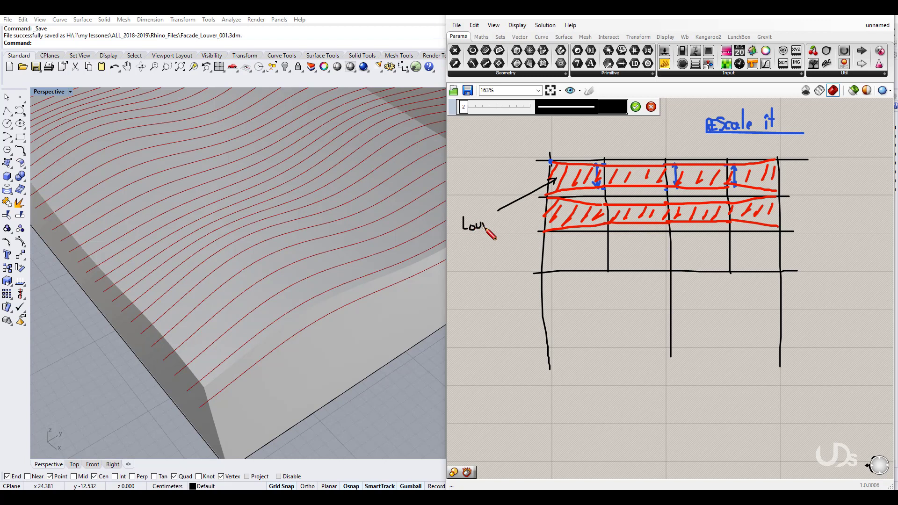
left_click_drag(493, 228, 548, 221)
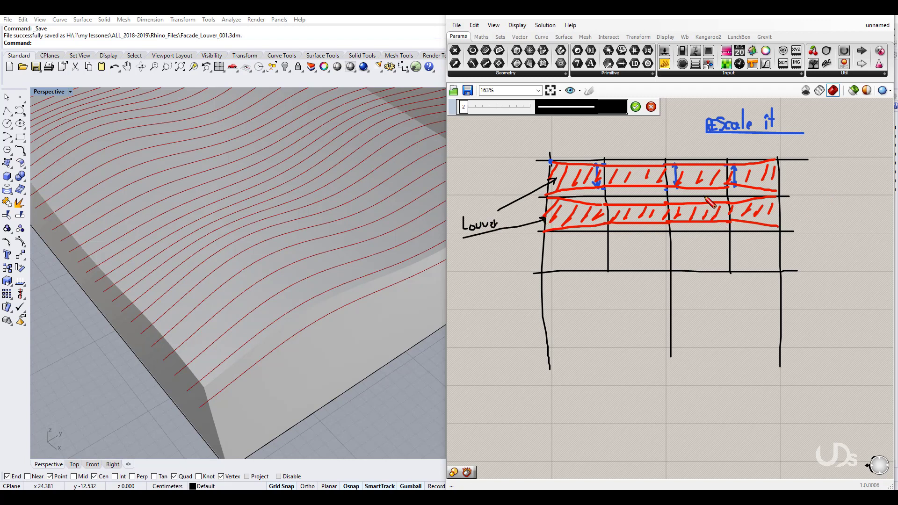
mouse_move(703, 193)
left_mouse_down()
mouse_move(814, 216)
mouse_move(809, 232)
mouse_move(848, 230)
mouse_move(848, 211)
left_mouse_up()
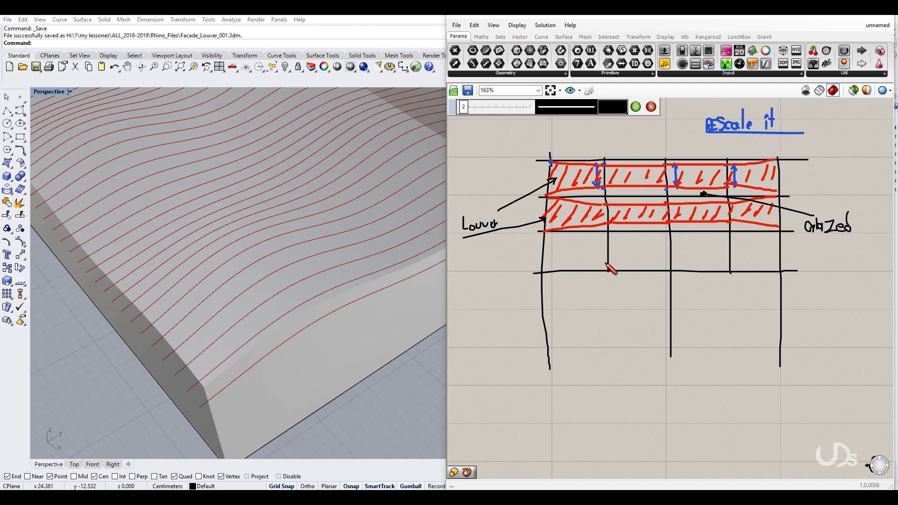
left_click(651, 107)
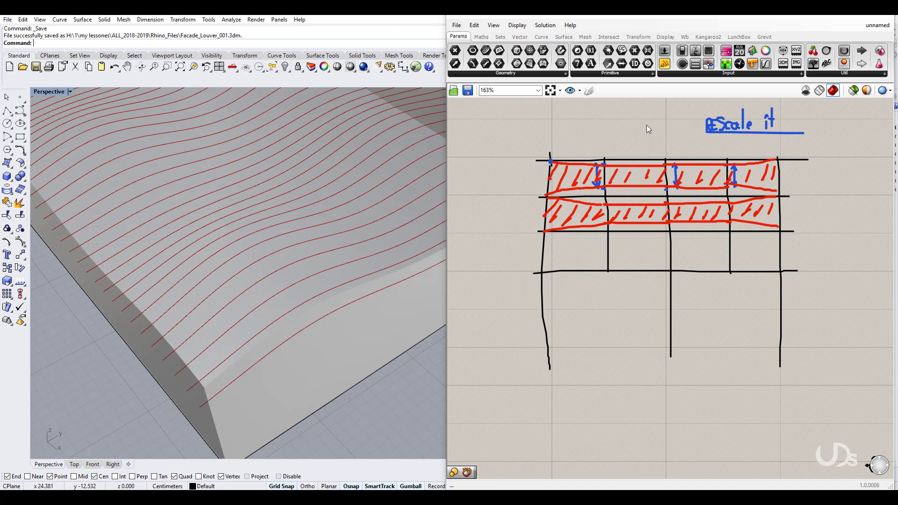
left_click(648, 163)
Step: Delete all the sketches from the canvas and return to the components
mouse_move(835, 389)
left_mouse_down()
mouse_move(599, 74)
mouse_move(554, 135)
left_mouse_up()
key("Delete")
scroll(642, 207, "down", 2)
right_click_drag(614, 416, 601, 204)
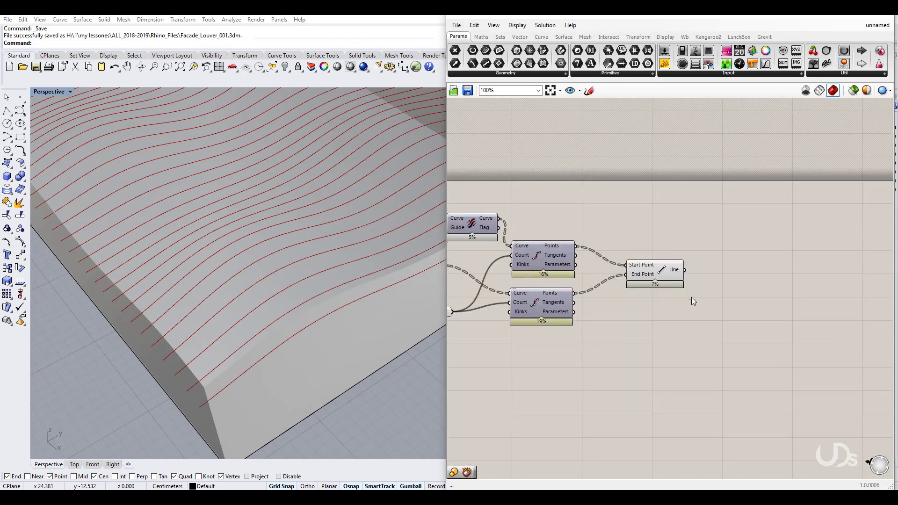
scroll(690, 296, "up", 2)
right_click_drag(689, 296, 673, 296)
Step: Add a Scale component beside Line and feed the lines into its Geometry input
left_click(618, 252)
left_click(666, 341)
right_click_drag(670, 337, 611, 312)
double_click(728, 270)
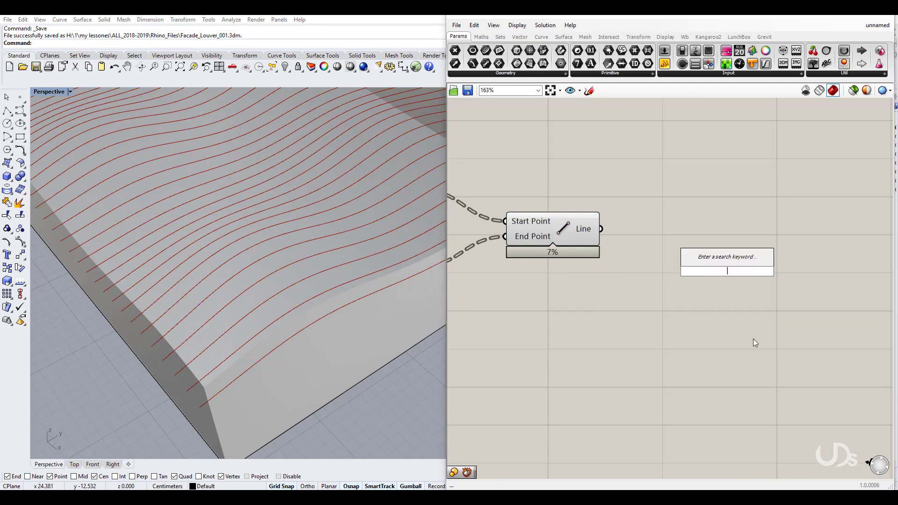
type("sca")
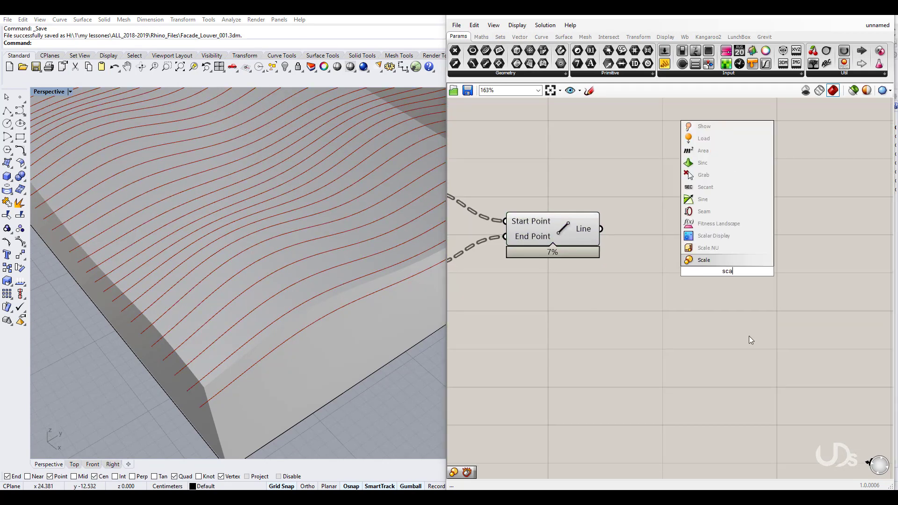
left_click(701, 260)
left_click_drag(735, 251, 793, 213)
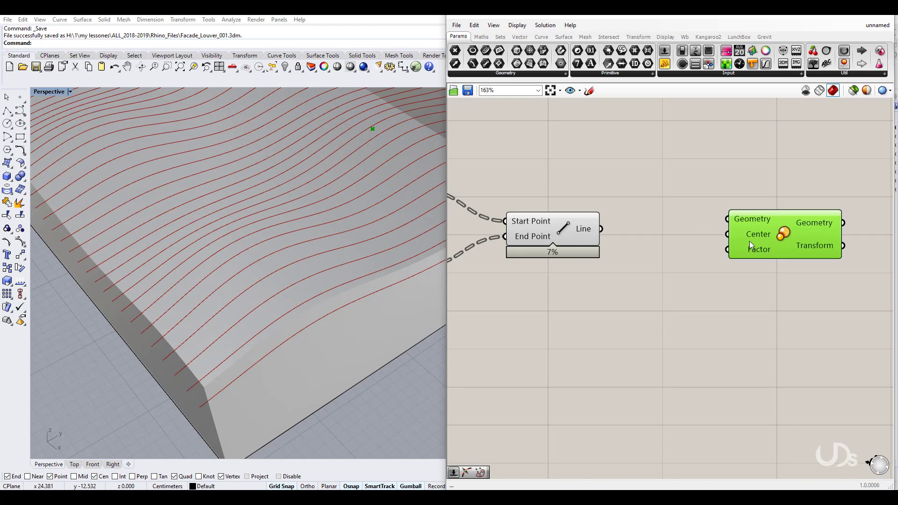
left_click_drag(725, 226, 726, 220)
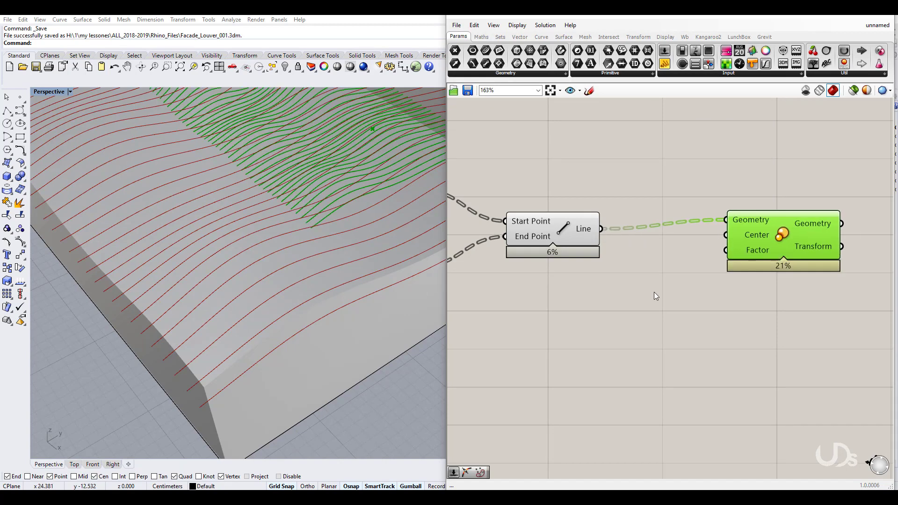
Step: Save the Grasshopper definition to the Desktop as 'louver'
key("ctrl+s")
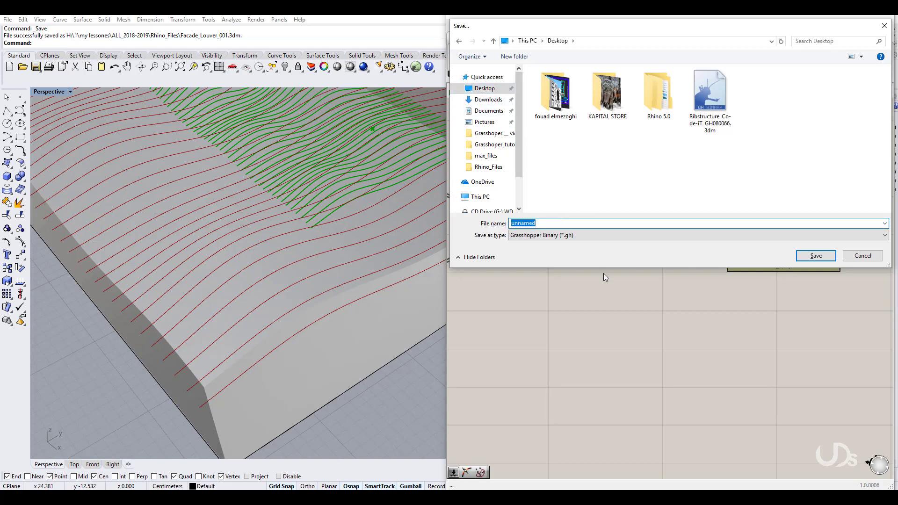
type("louver")
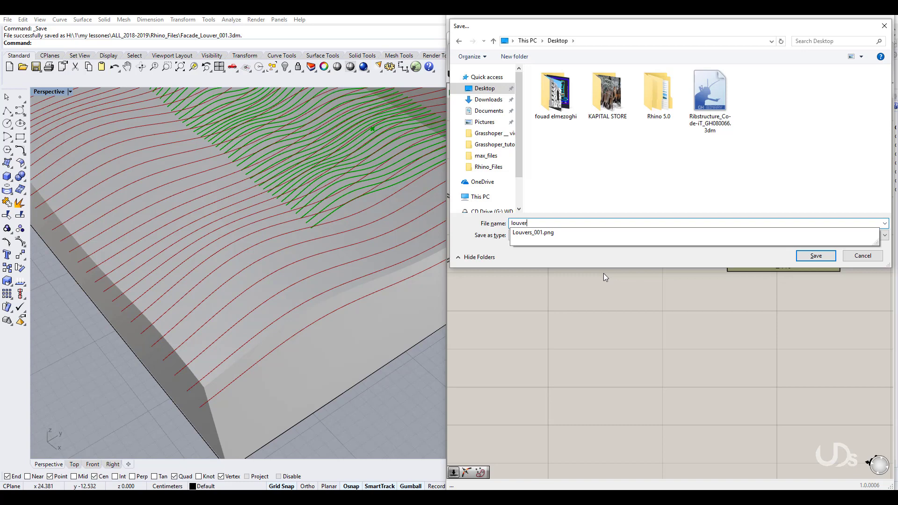
key("Return")
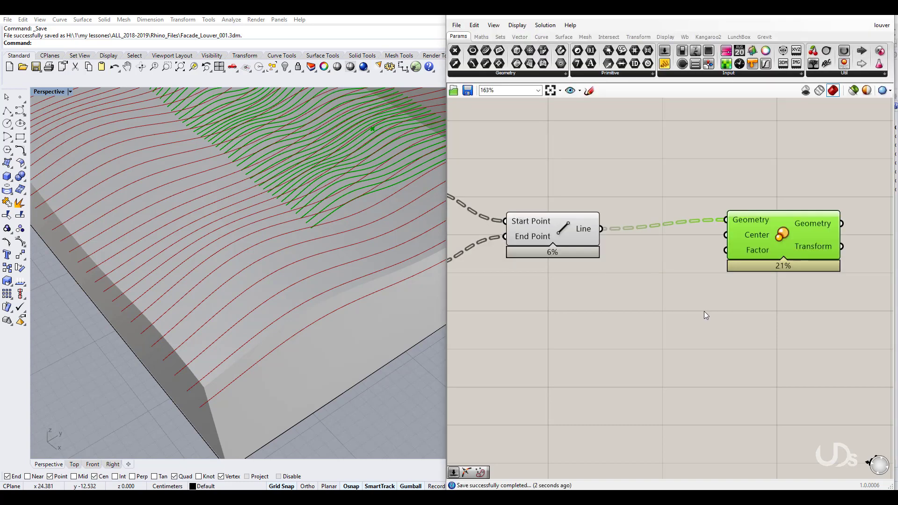
Step: Add a Point On Curve evaluator at 0.5 on each Line and use the midpoints as Scale's Center
left_click(707, 294)
scroll(692, 295, "down", 3)
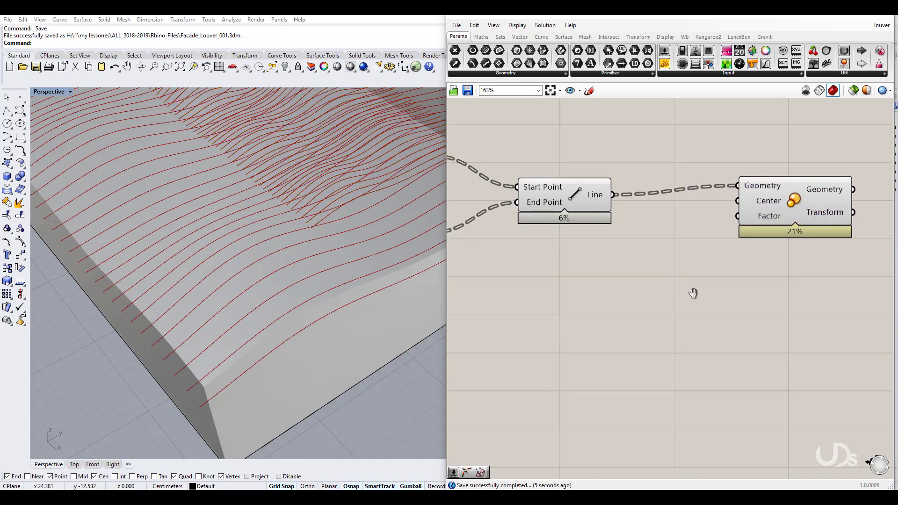
right_click_drag(664, 318, 647, 316)
scroll(644, 294, "up", 1)
left_click_drag(601, 236, 587, 237)
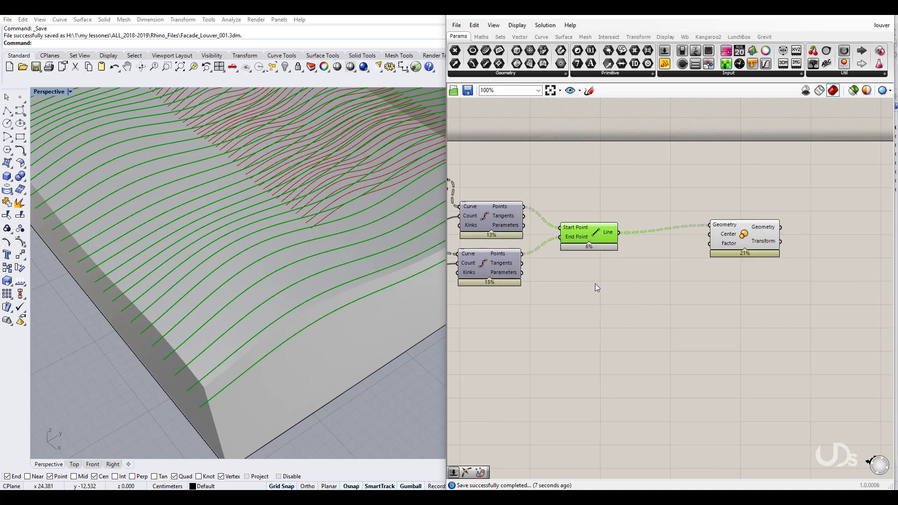
left_click(599, 290)
double_click(633, 338)
type("on")
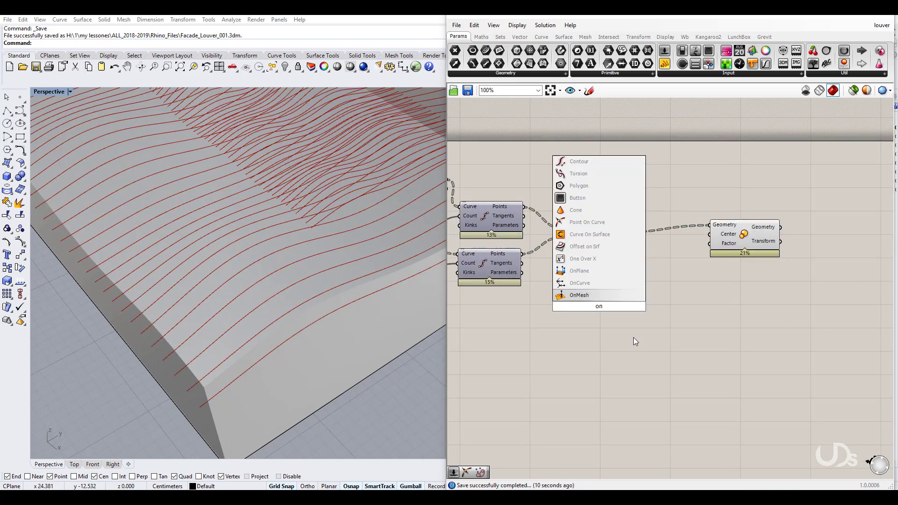
key("BackSpace")
key("BackSpace")
type("0.5")
key("Return")
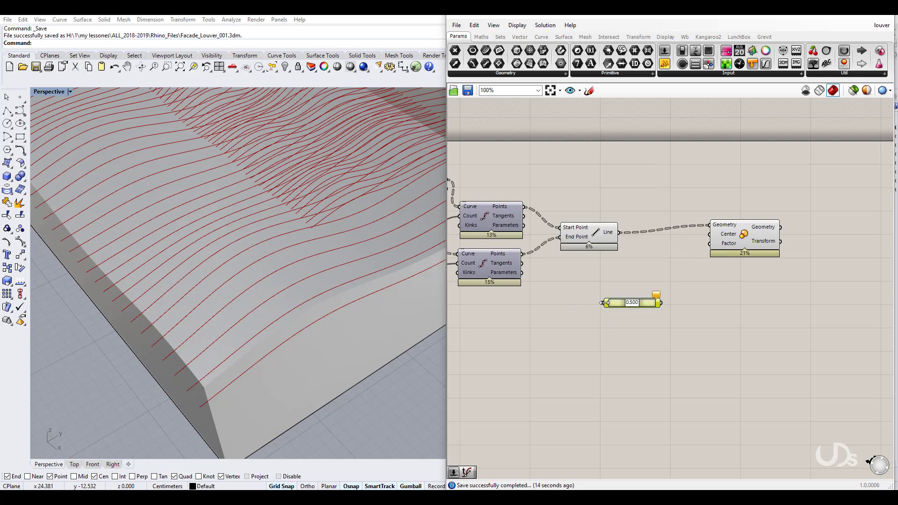
left_click_drag(624, 259, 625, 263)
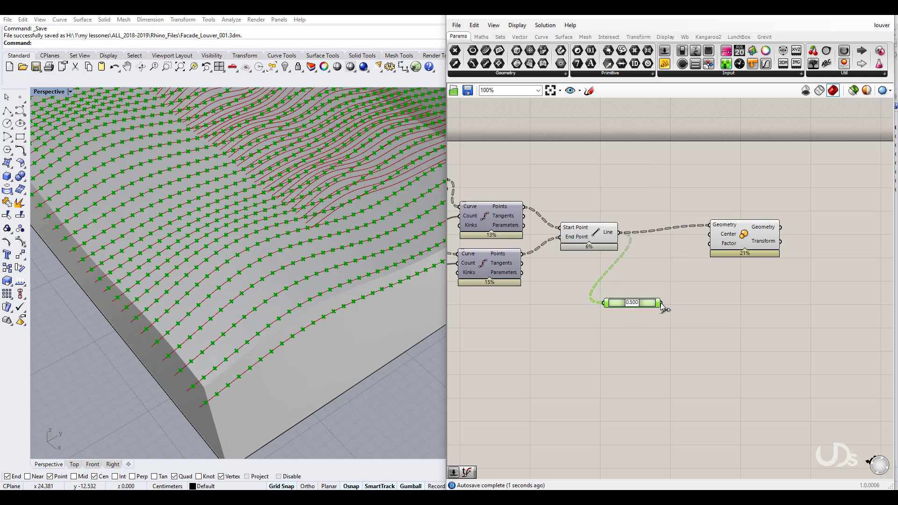
left_click_drag(661, 302, 709, 243)
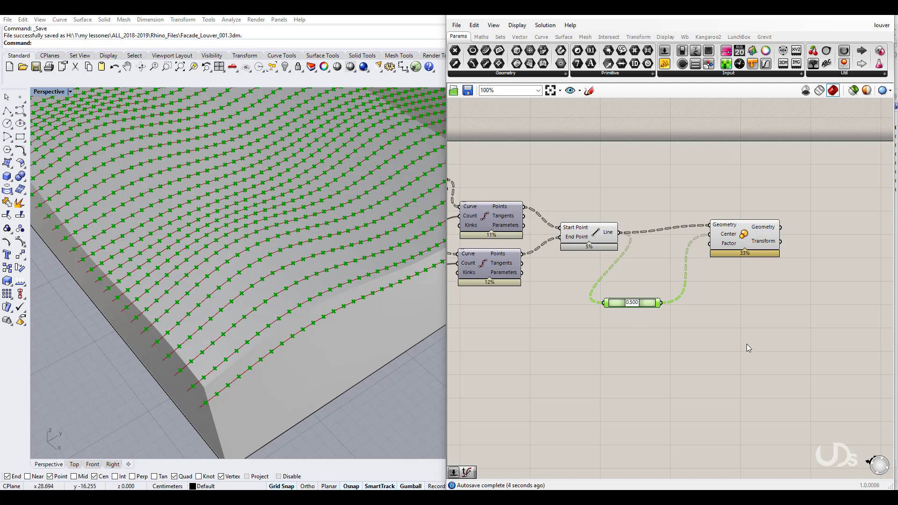
Step: Rearrange the Line, 0.500 evaluator and Scale components on the canvas
right_click_drag(720, 345, 690, 325)
left_click_drag(720, 222, 735, 219)
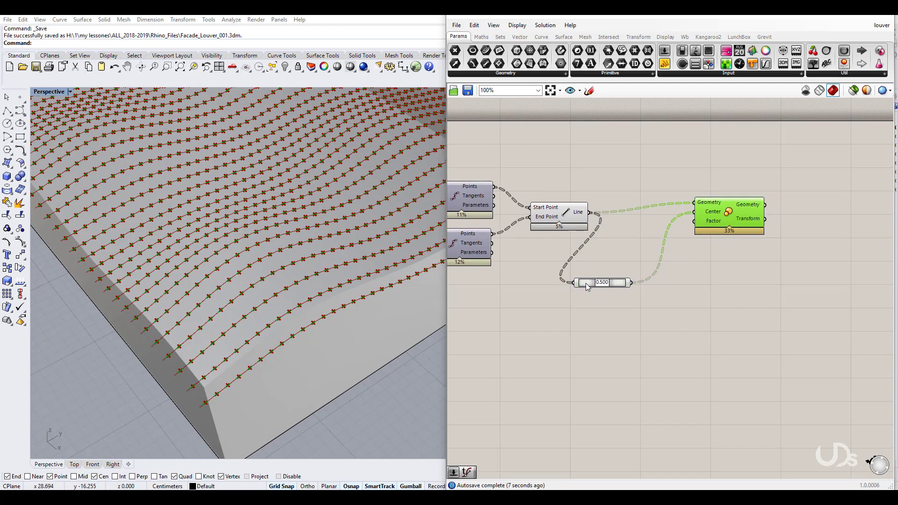
left_click_drag(585, 284, 586, 273)
left_click_drag(561, 216, 555, 197)
left_click(604, 329)
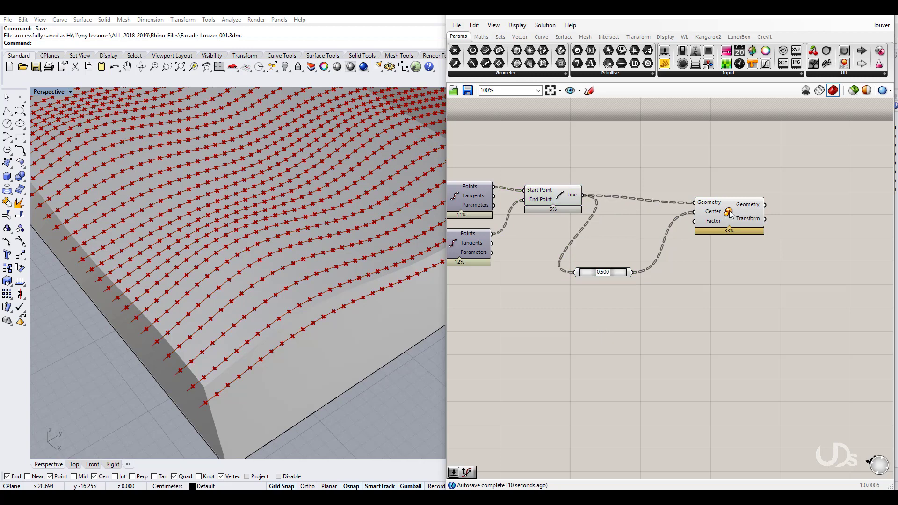
left_click_drag(731, 215, 802, 197)
left_click(681, 358)
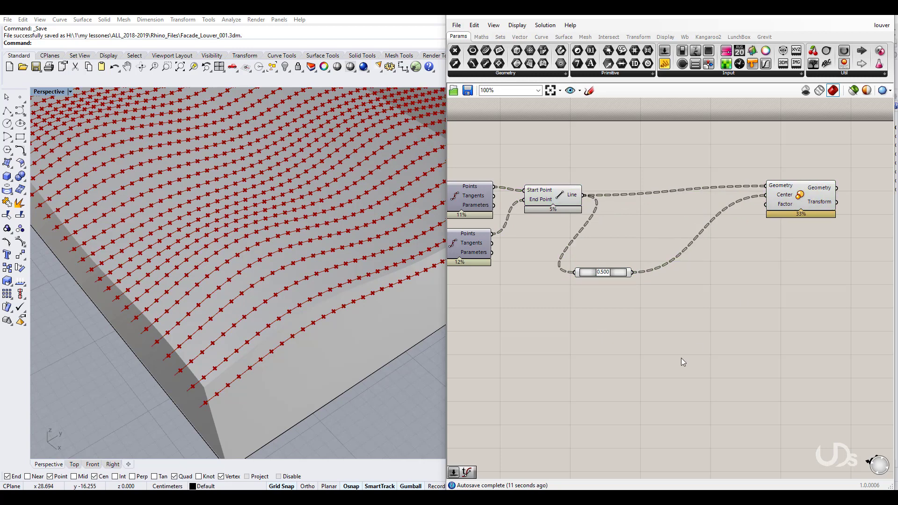
Step: Add a Deconstruct Point component, deleting an accidentally added Construct Point
double_click(631, 339)
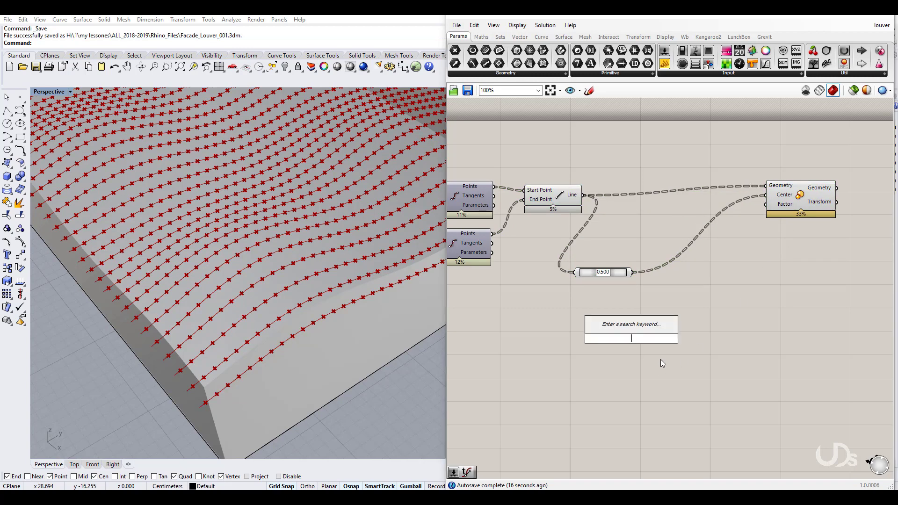
type("cons")
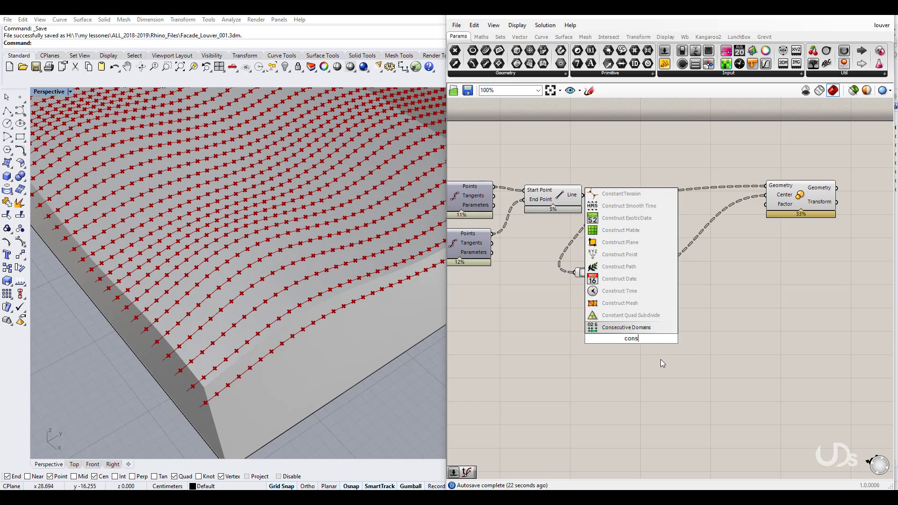
left_click(622, 255)
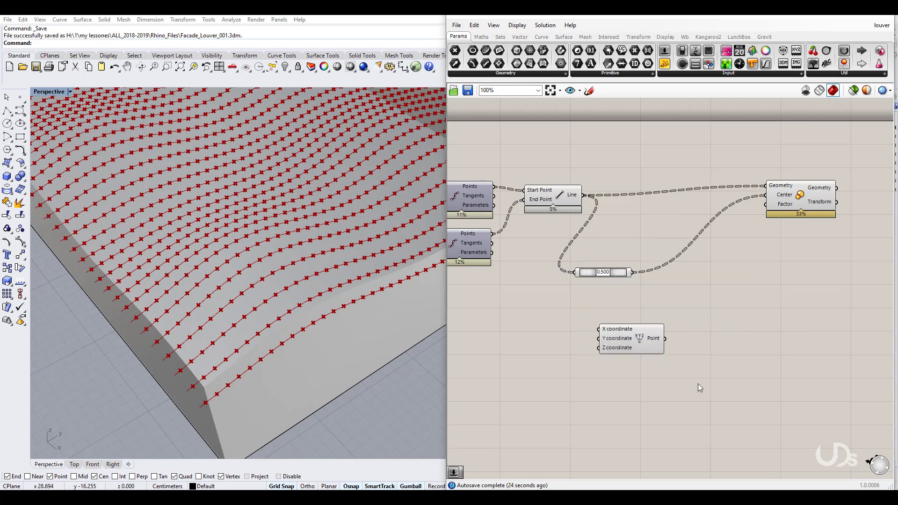
left_click(632, 344)
key("Delete")
double_click(645, 363)
type("des")
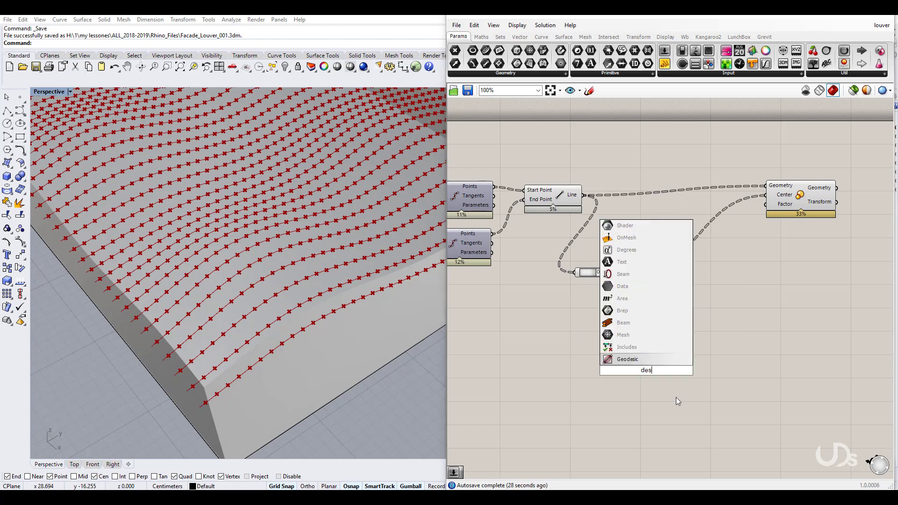
key("BackSpace")
type("co")
left_click(640, 362)
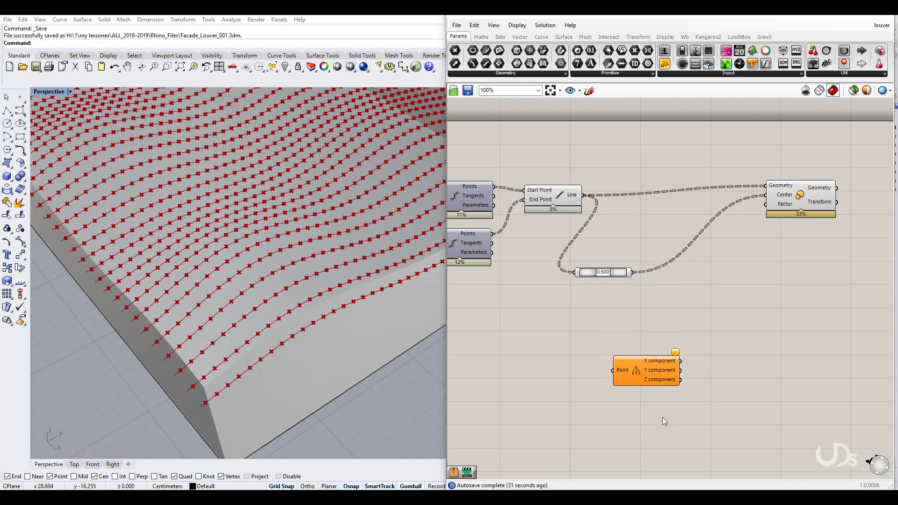
Step: Wire the midpoints into Deconstruct Point's input and place it beneath the evaluator
left_click_drag(620, 378, 632, 272)
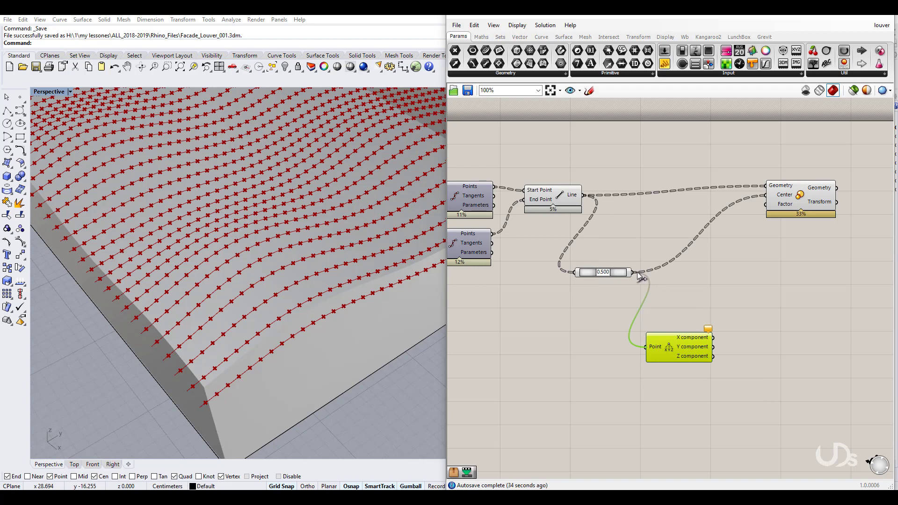
left_click_drag(662, 351, 662, 332)
left_click_drag(583, 273, 570, 270)
left_click_drag(697, 335, 671, 311)
left_click(675, 362)
right_click_drag(675, 366, 631, 350)
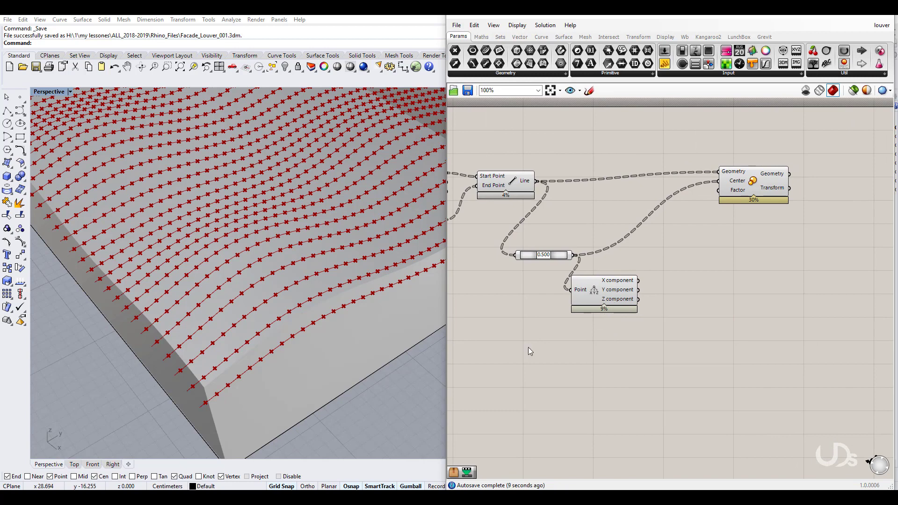
right_click_drag(666, 282, 634, 415)
right_click_drag(661, 241, 657, 332)
Step: Sketch the wavy profile curve with a baseline and a dashed middle line
left_click(589, 91)
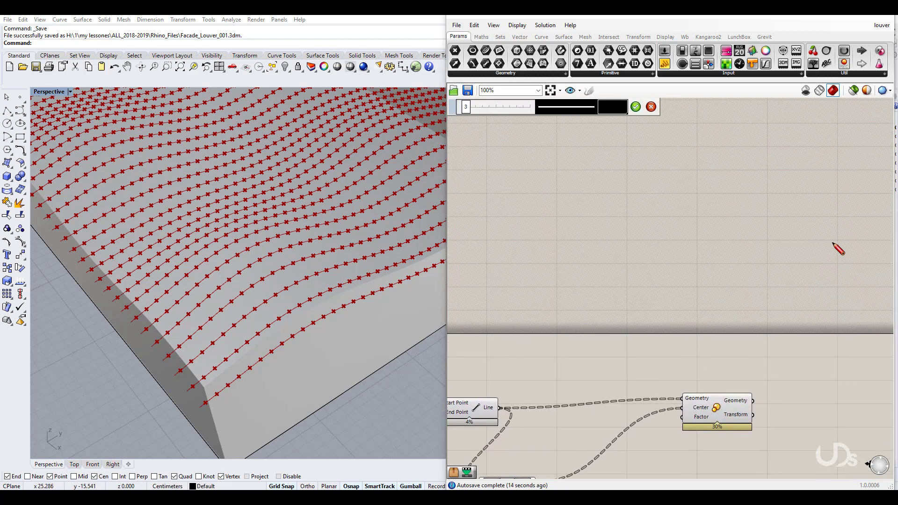
mouse_move(833, 242)
left_mouse_down()
mouse_move(766, 199)
mouse_move(645, 235)
mouse_move(595, 223)
mouse_move(554, 240)
left_mouse_up()
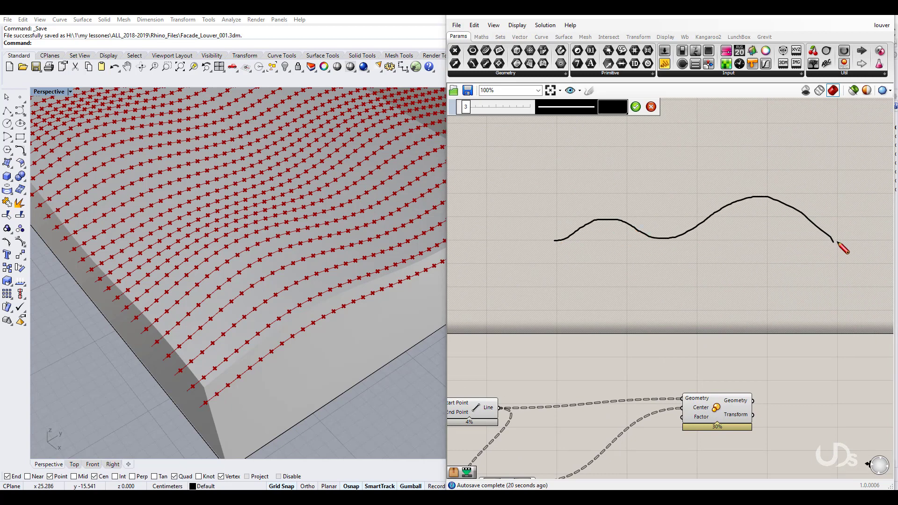
left_click_drag(837, 242, 559, 251)
left_click_drag(767, 199, 569, 201)
Step: Add Z+ arrows over the peaks, a Z− arrow in the valley, and 'open'/'close' labels
mouse_move(757, 164)
left_mouse_down()
mouse_move(756, 192)
mouse_move(750, 175)
mouse_move(764, 176)
left_mouse_up()
mouse_move(735, 136)
left_mouse_down()
mouse_move(758, 151)
mouse_move(780, 143)
left_mouse_up()
left_click_drag(769, 140, 769, 148)
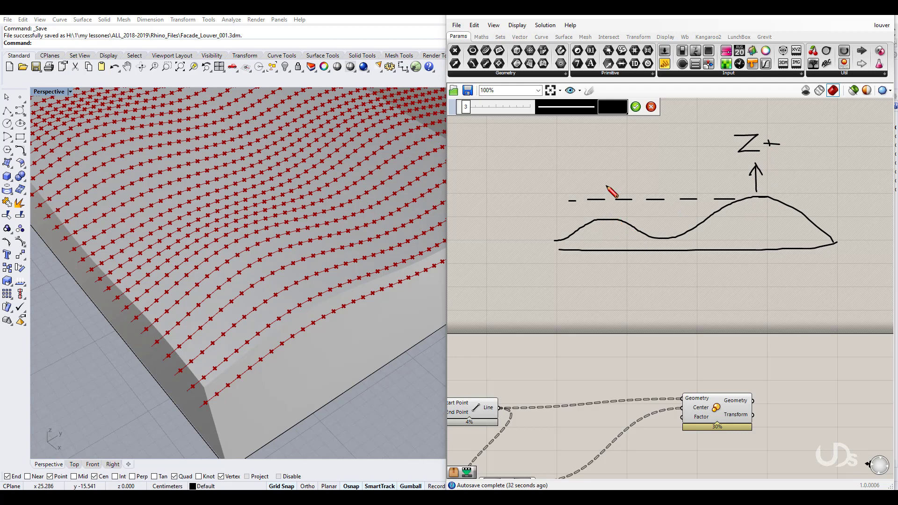
left_click_drag(602, 217, 604, 177)
mouse_move(603, 177)
left_mouse_down()
mouse_move(597, 188)
mouse_move(607, 185)
left_mouse_up()
left_click_drag(598, 151, 618, 160)
mouse_move(663, 211)
left_mouse_down()
mouse_move(663, 235)
mouse_move(675, 209)
mouse_move(651, 203)
mouse_move(652, 211)
left_mouse_up()
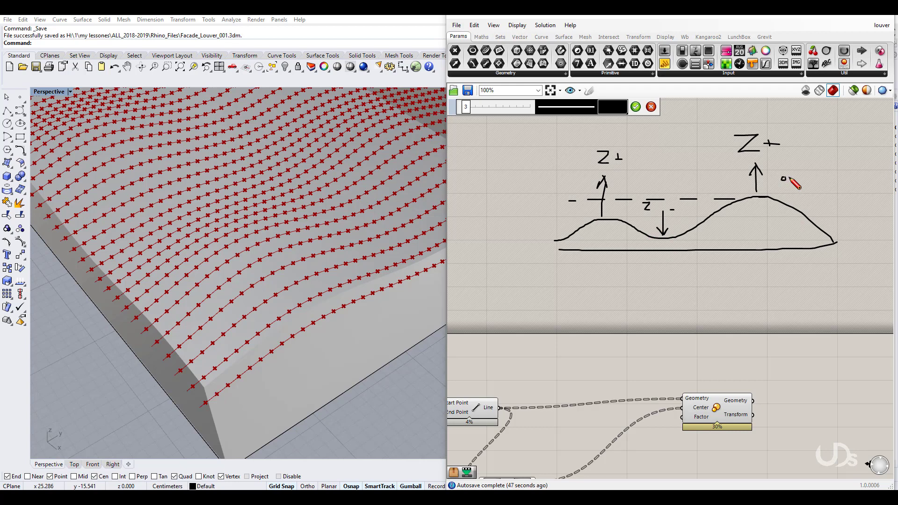
left_click_drag(789, 177, 804, 182)
left_click_drag(665, 254, 676, 259)
mouse_move(575, 214)
left_mouse_down()
mouse_move(572, 224)
mouse_move(576, 210)
mouse_move(585, 211)
left_mouse_up()
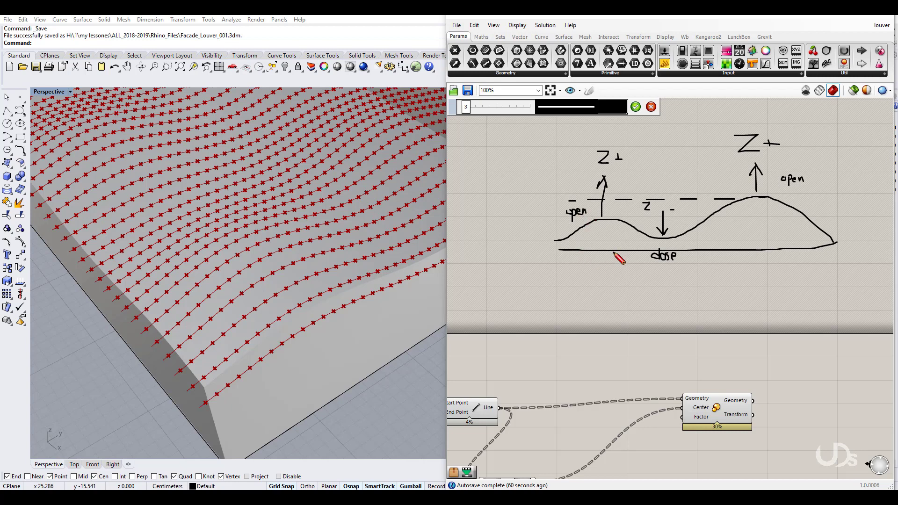
Step: Discard the sketch and add an Absolute component fed by Deconstruct Point's Z output
left_click(654, 108)
right_click_drag(693, 356, 728, 207)
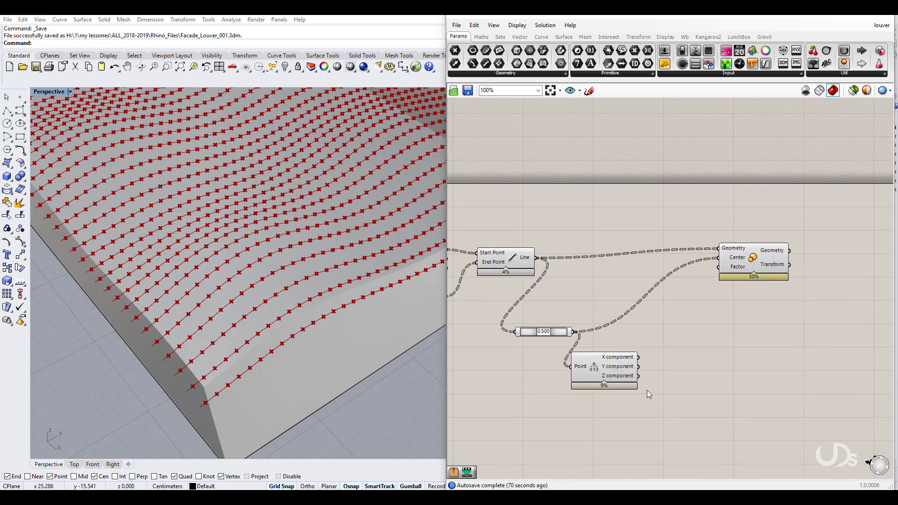
right_click_drag(647, 390, 644, 331)
scroll(650, 335, "up", 1)
double_click(665, 352)
type("abs")
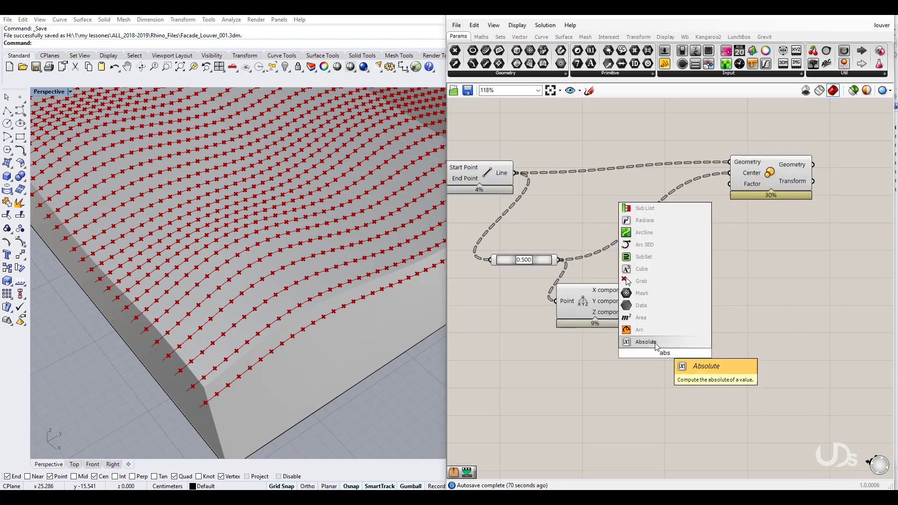
left_click(650, 344)
left_click_drag(650, 352, 652, 328)
right_click_drag(688, 362, 658, 345)
right_click_drag(731, 370, 694, 334)
left_click(691, 349)
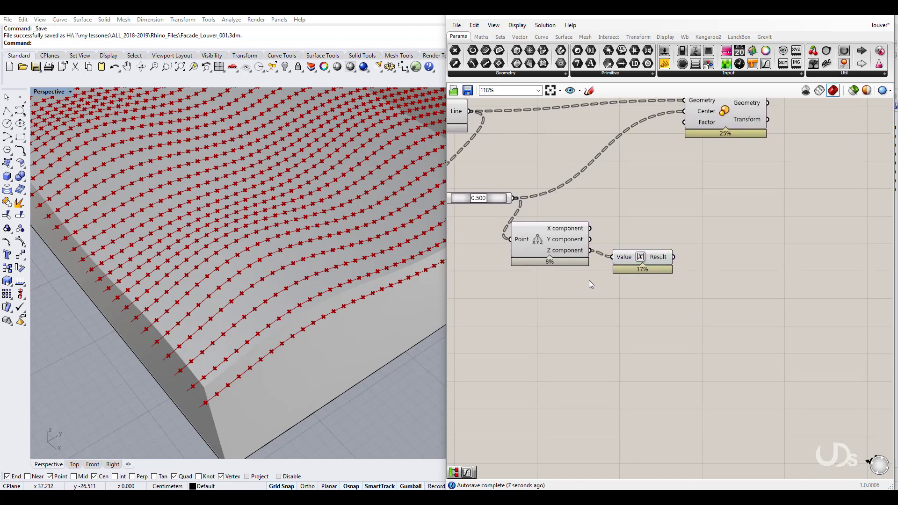
Step: Flatten the Z output and graft Scale's Geometry and Center inputs
right_click(578, 252)
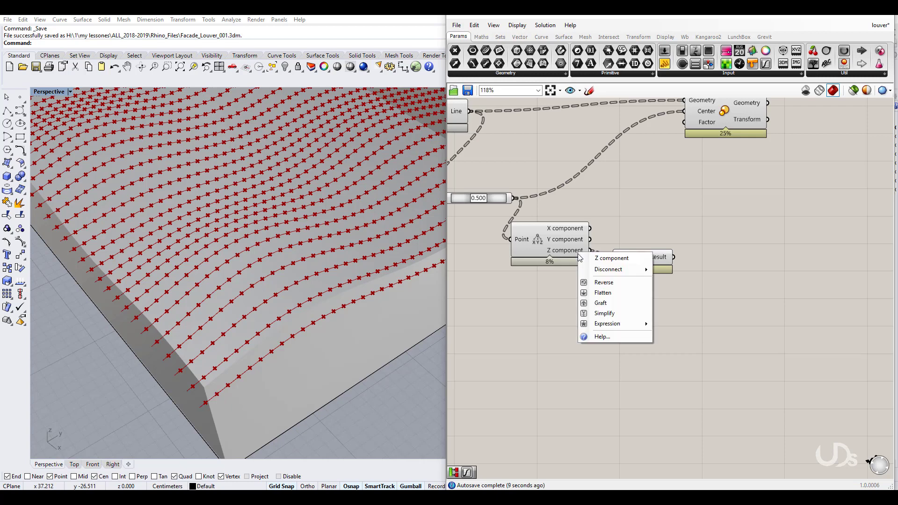
left_click(599, 293)
right_click_drag(661, 299, 656, 331)
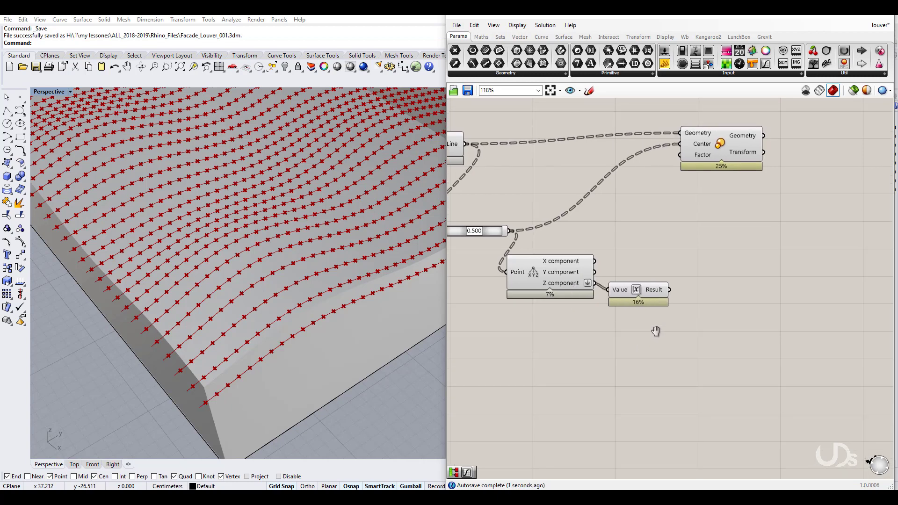
right_click(693, 135)
left_click(704, 215)
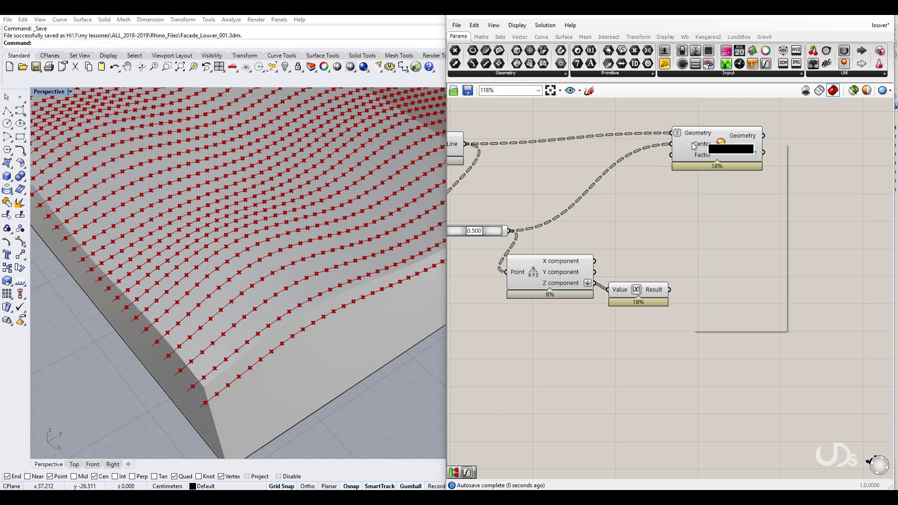
left_click(714, 244)
right_click_drag(715, 247, 707, 232)
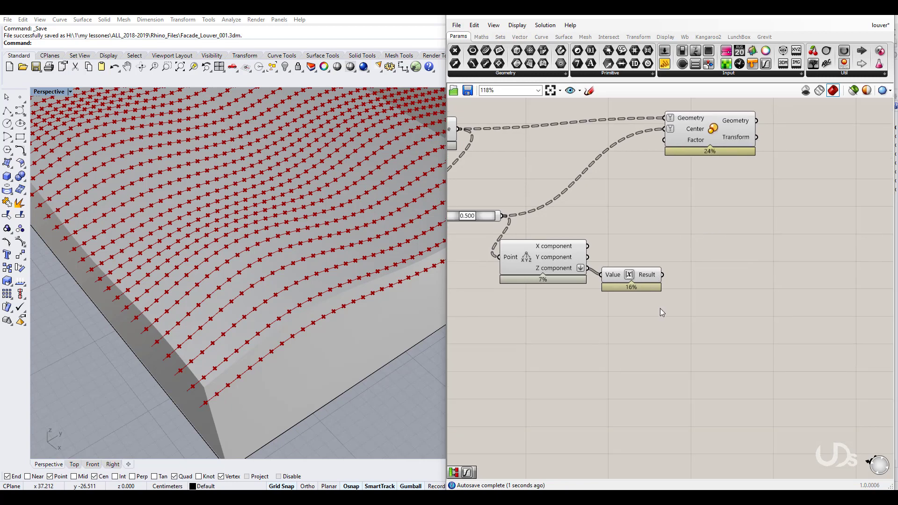
left_click(481, 37)
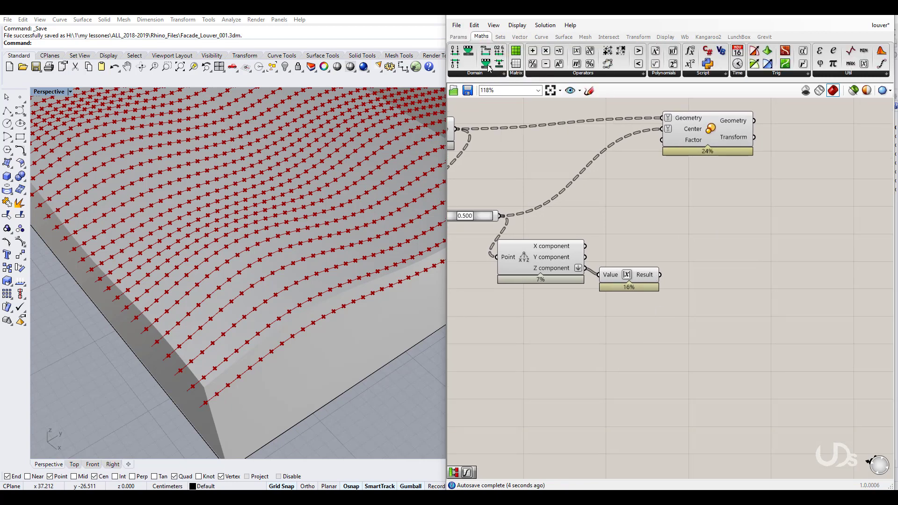
Step: Add Remap Numbers and Bounds components, feeding the absolute values into both
left_click_drag(487, 68, 694, 349)
right_click_drag(694, 387, 690, 340)
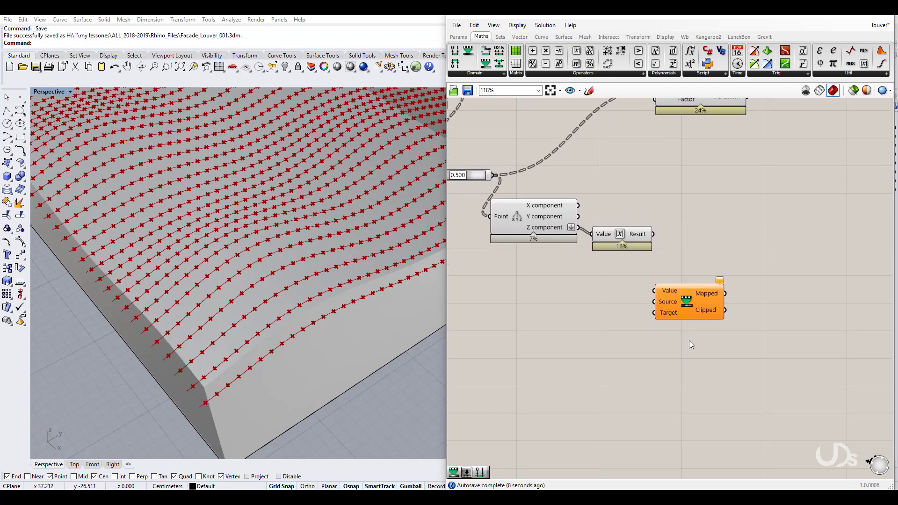
left_click(698, 303)
left_click_drag(698, 302, 703, 302)
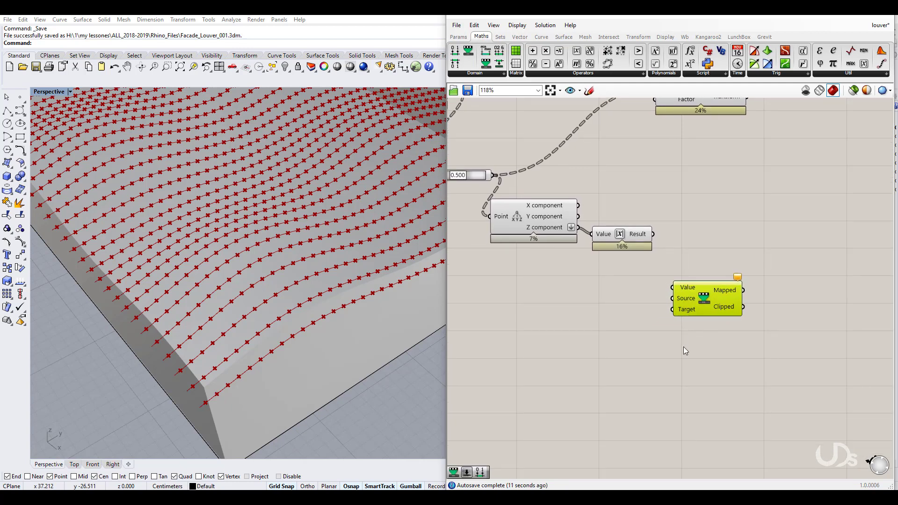
left_click_drag(489, 64, 610, 313)
left_click_drag(653, 234, 672, 298)
left_click_drag(571, 305, 654, 234)
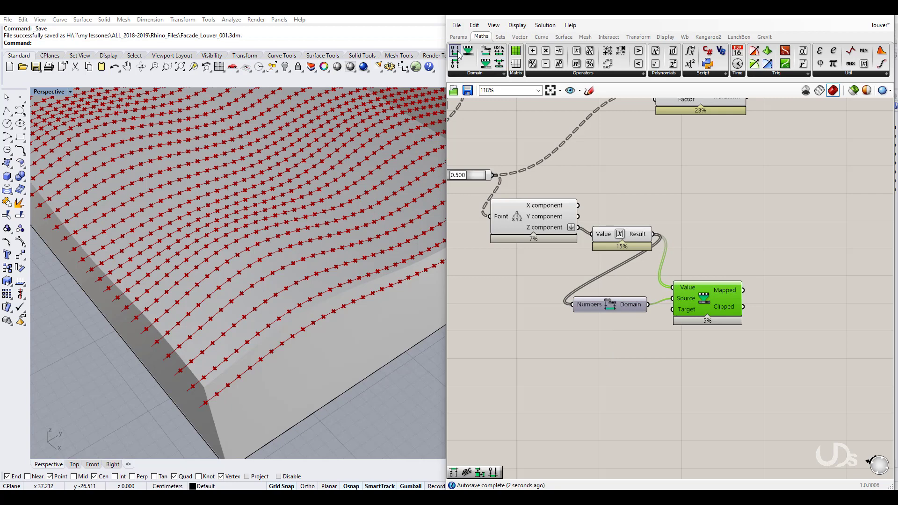
Step: Add Construct Domain as Remap's target domain, with a 0.1 slider on its start
left_click_drag(455, 50, 640, 345)
left_click(641, 345)
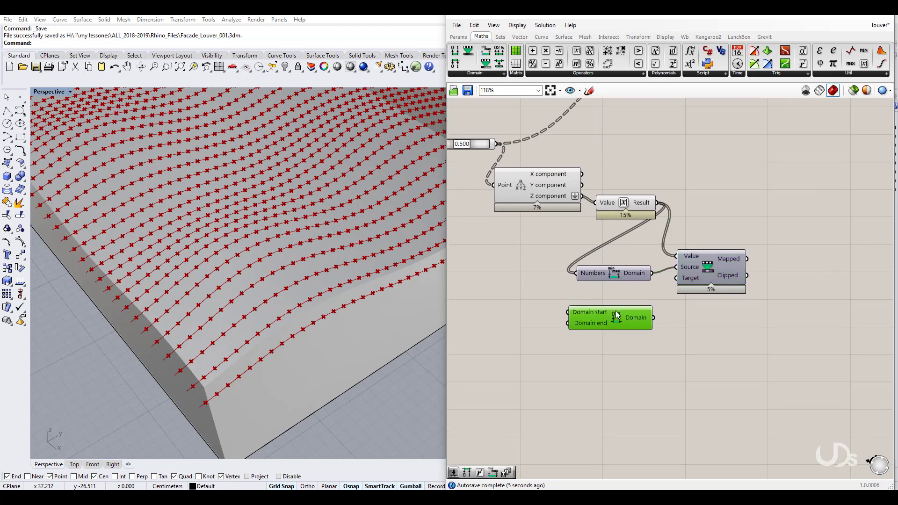
left_click_drag(654, 307, 679, 283)
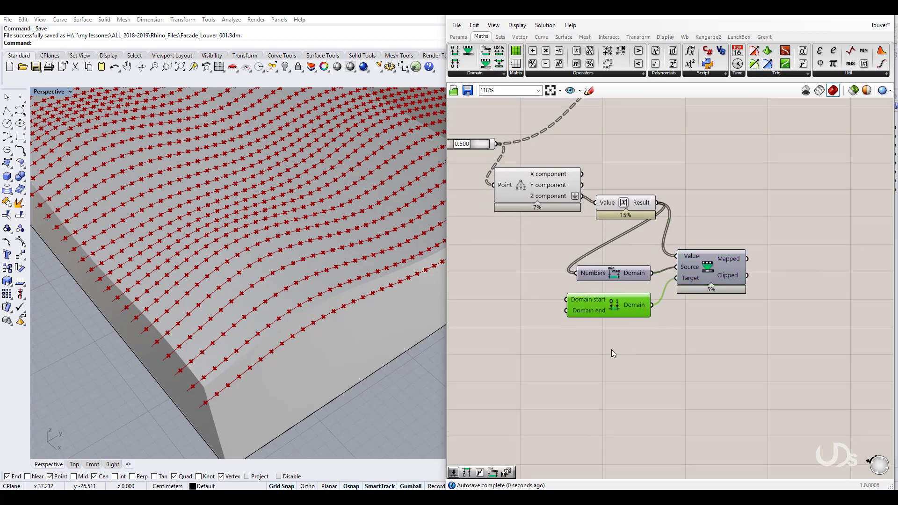
right_click_drag(611, 349, 676, 346)
right_click_drag(616, 330, 671, 332)
double_click(585, 336)
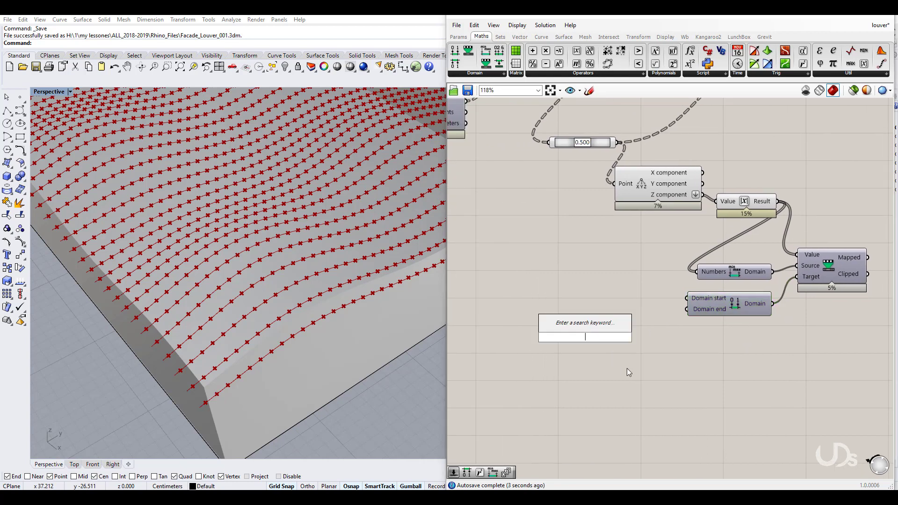
type("0.1")
key("Return")
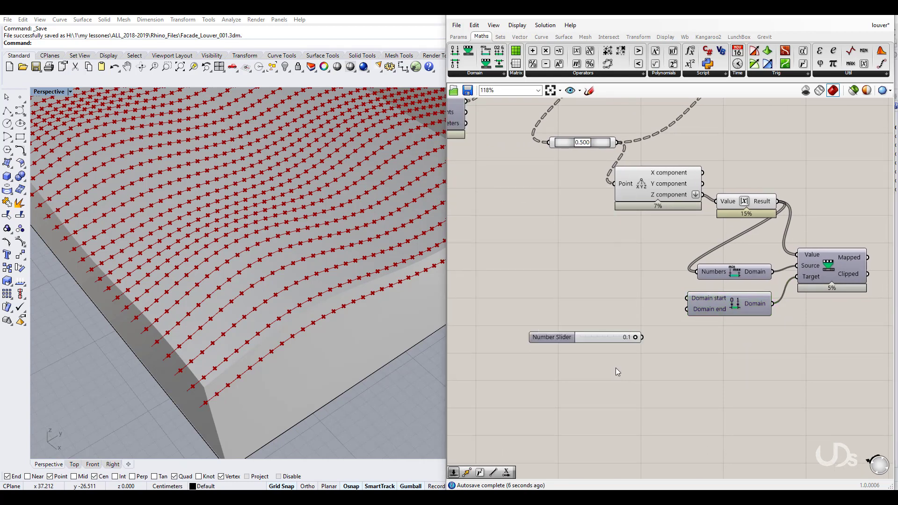
left_click_drag(545, 335, 534, 302)
left_click_drag(622, 301, 684, 298)
Step: Connect a 0.8 slider to the Domain end and confirm both sliders' settings
double_click(594, 340)
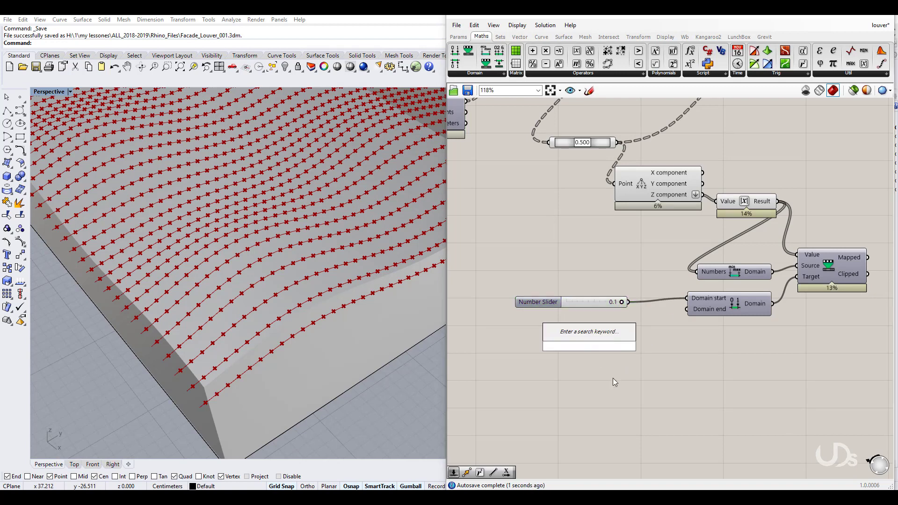
type("0.8")
key("Return")
left_click_drag(572, 336, 552, 331)
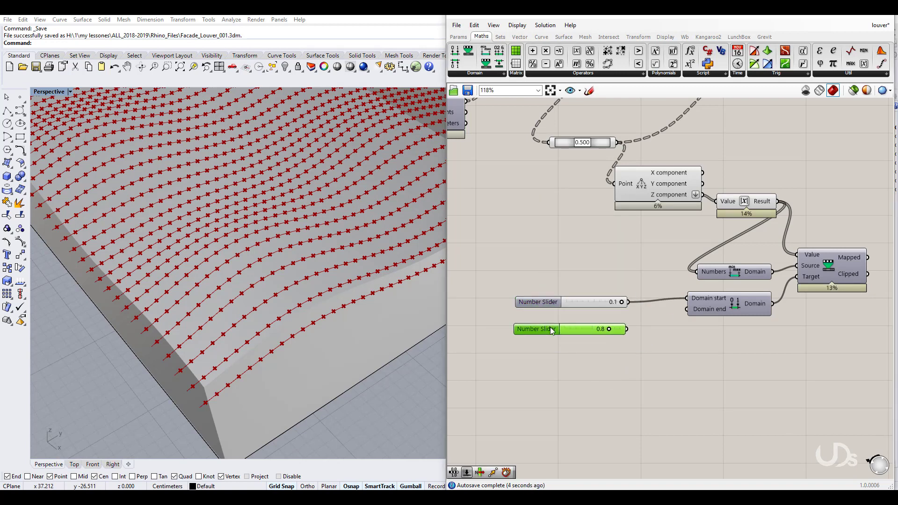
left_click(543, 302)
double_click(543, 302)
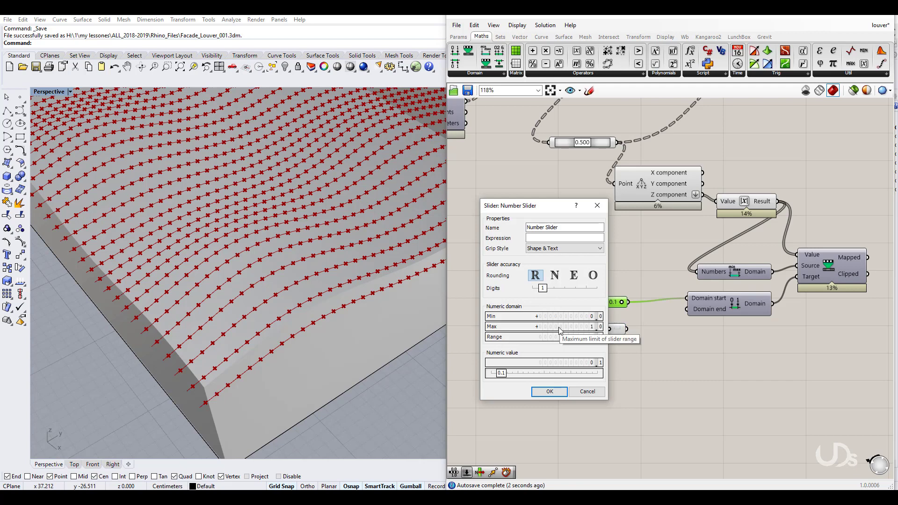
left_click(551, 393)
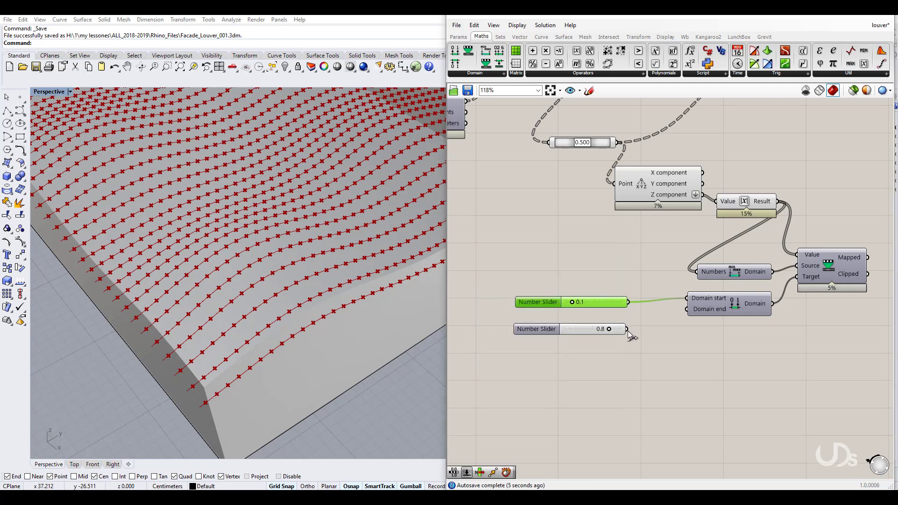
left_click_drag(679, 319, 686, 309)
double_click(547, 328)
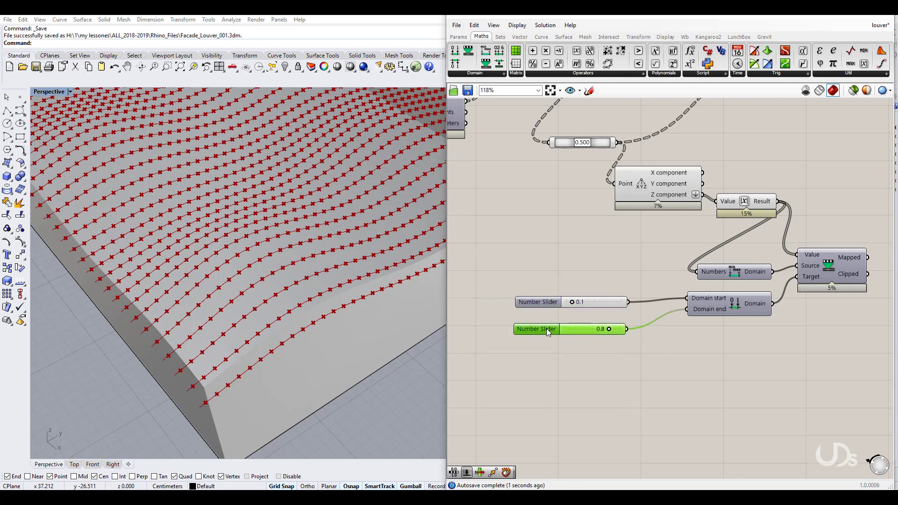
left_click(552, 418)
Step: Nudge the 0.8 slider into place and select the Line, 0.500 and point components
right_click_drag(635, 409, 633, 401)
left_click_drag(541, 325, 540, 320)
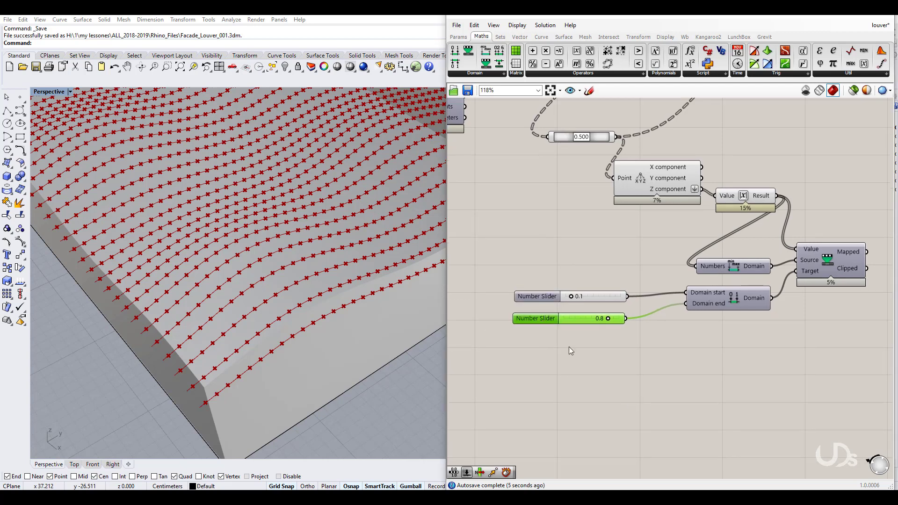
right_click_drag(598, 388, 595, 447)
right_click_drag(630, 291, 638, 352)
left_click_drag(641, 354, 526, 168)
Step: Turn off preview for the selected Line, 0.500 slider and point components
middle_click(544, 172)
left_click(573, 139)
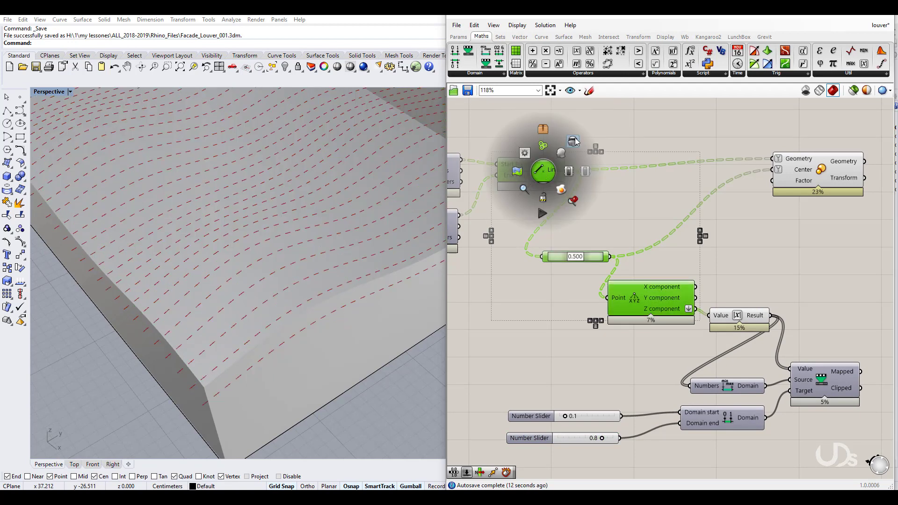
left_click(772, 167)
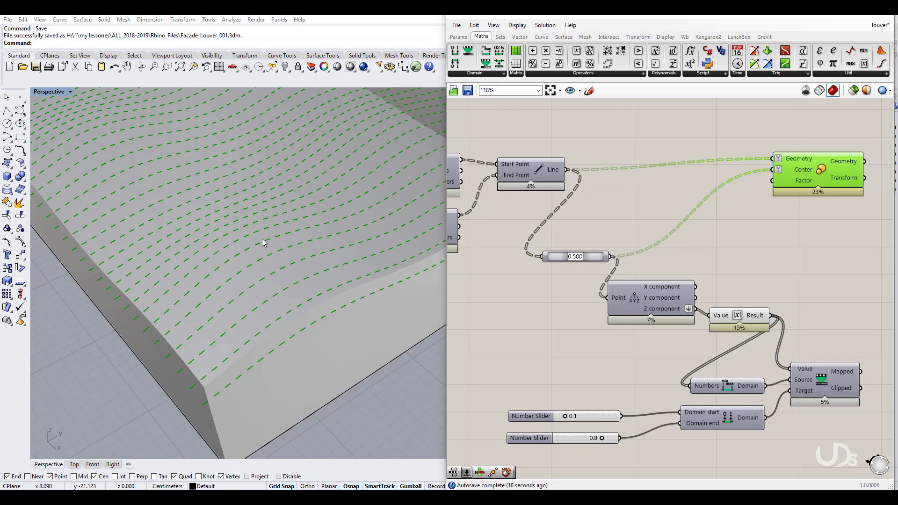
left_click(694, 396)
right_click_drag(782, 431, 738, 377)
left_click(779, 325)
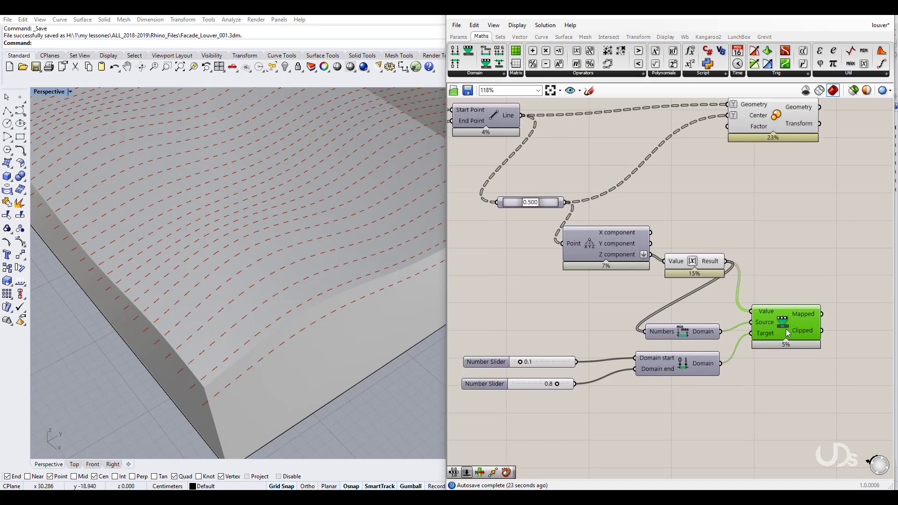
scroll(688, 320, "up", 3)
Step: Add a Partition List beside Remap Numbers and feed its chunks into Scale's Factor
mouse_move(673, 313)
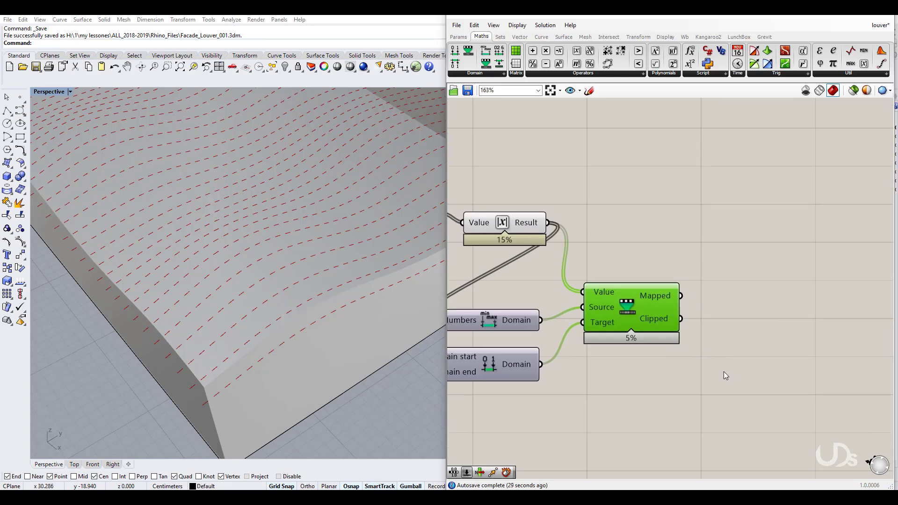
double_click(762, 400)
type("pat")
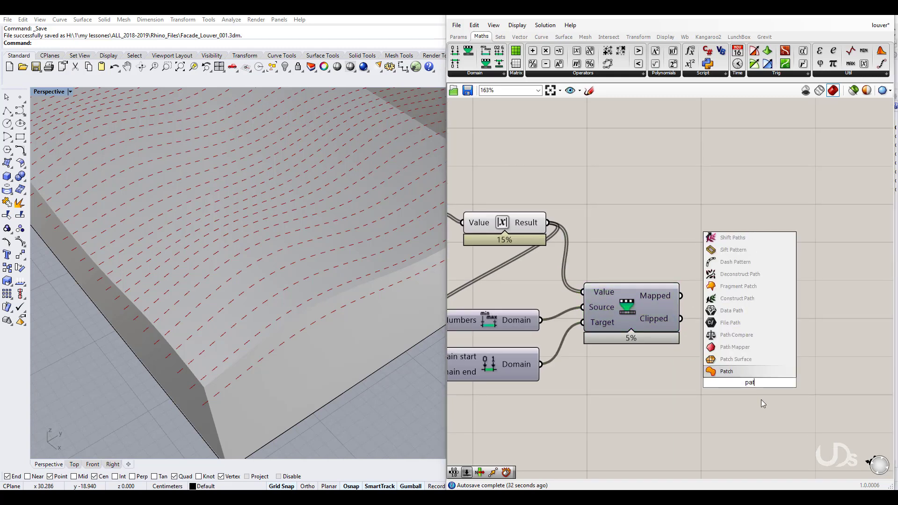
key("BackSpace")
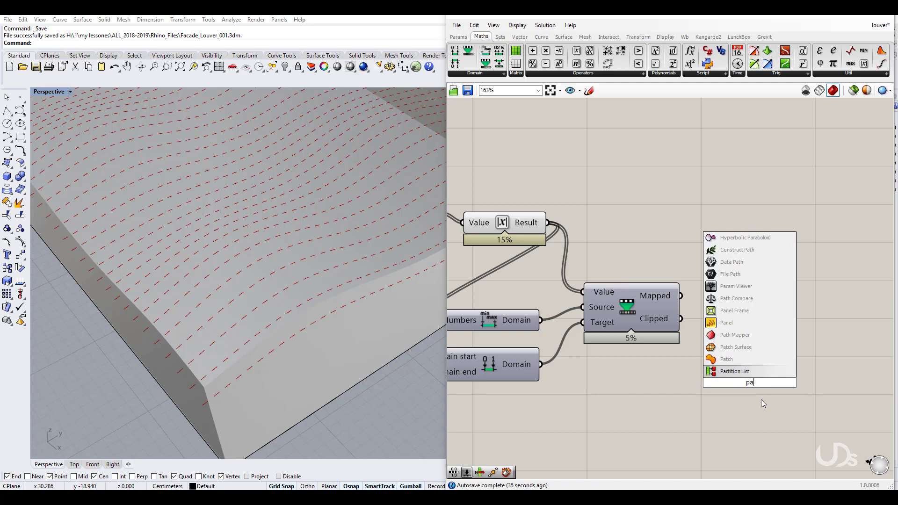
type("rt")
left_click(733, 371)
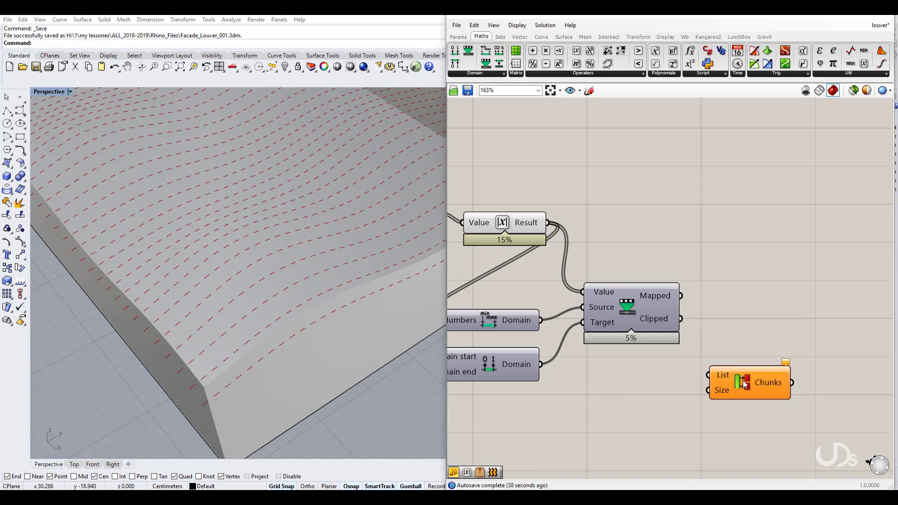
left_click_drag(745, 383, 719, 313)
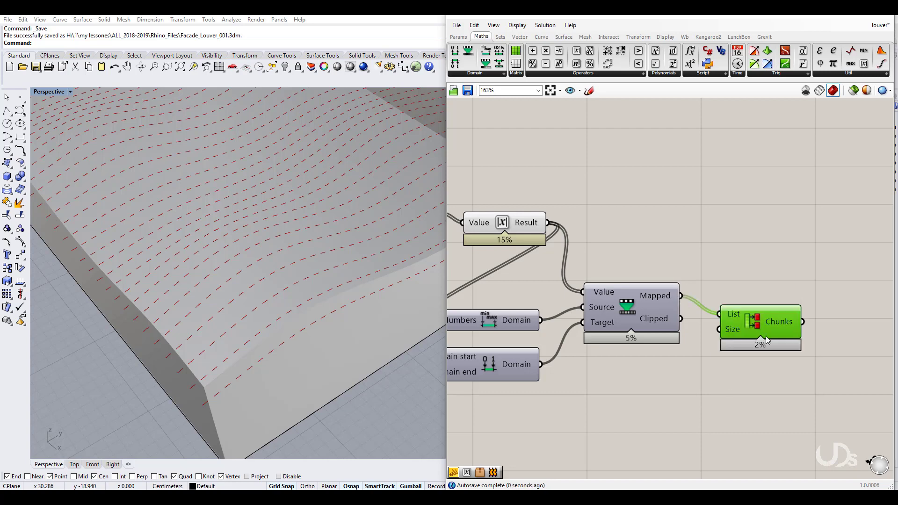
scroll(765, 321, "down", 1)
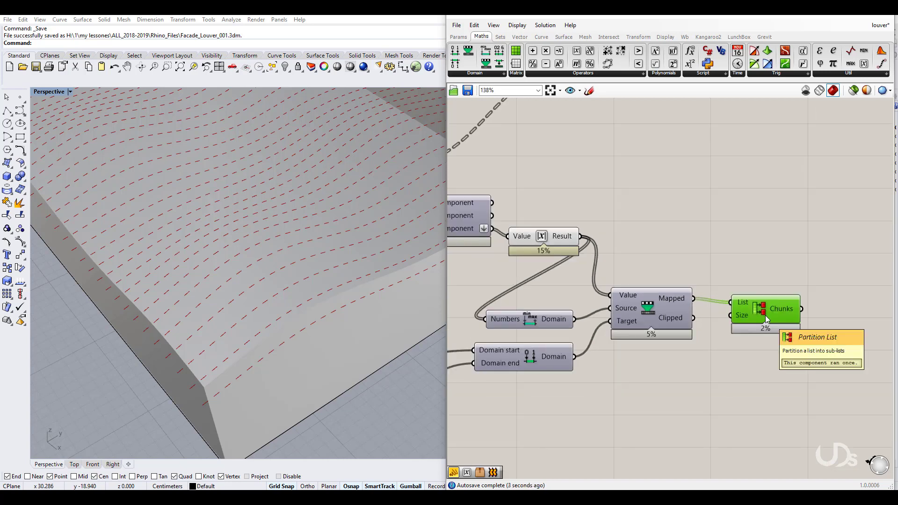
scroll(767, 320, "down", 3)
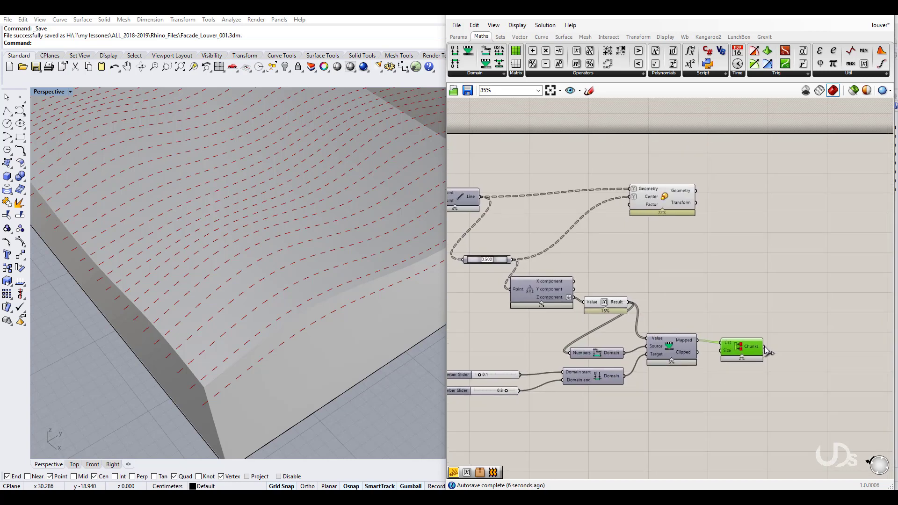
left_click_drag(765, 347, 629, 204)
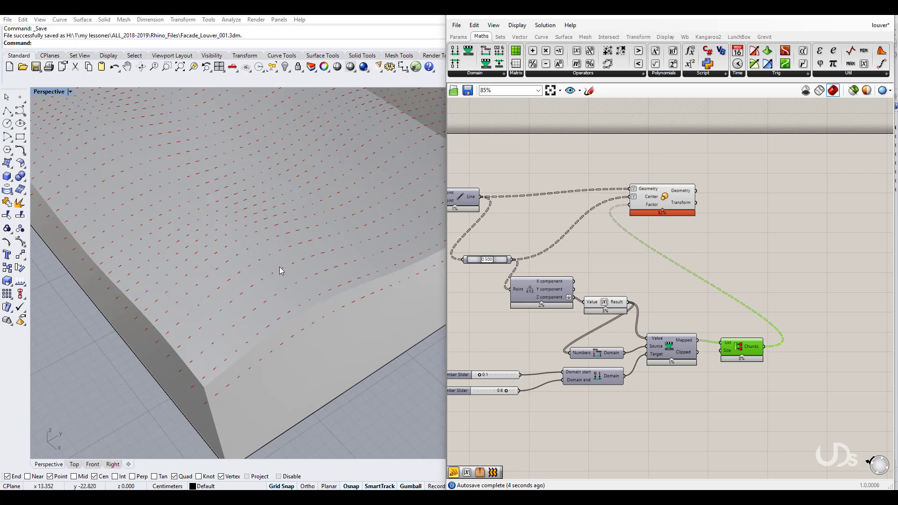
Step: Move the Scale component to the right and save the Grasshopper definition
left_click_drag(691, 195, 780, 186)
left_click(713, 305)
right_click_drag(711, 307, 767, 266)
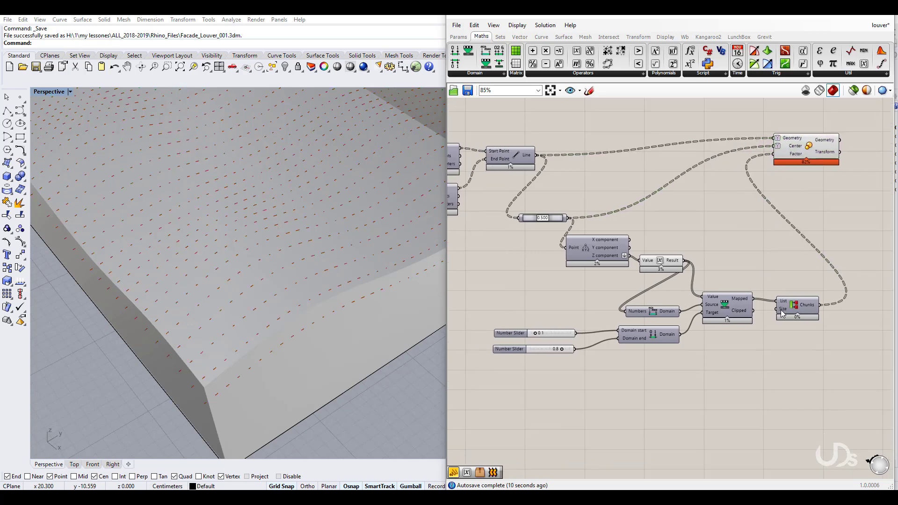
mouse_move(780, 314)
left_mouse_down()
mouse_move(807, 361)
mouse_move(689, 357)
mouse_move(525, 276)
mouse_move(531, 244)
left_mouse_up()
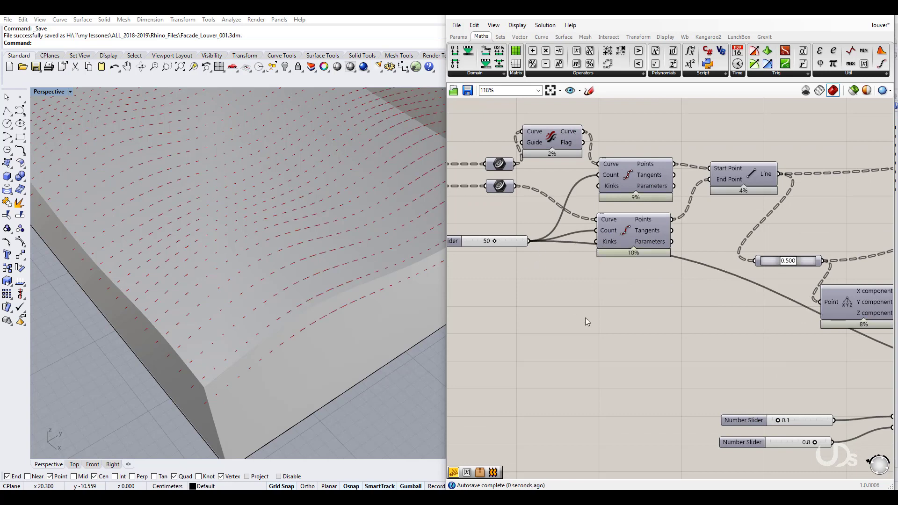
scroll(575, 342, "up", 3)
scroll(242, 278, "down", 6)
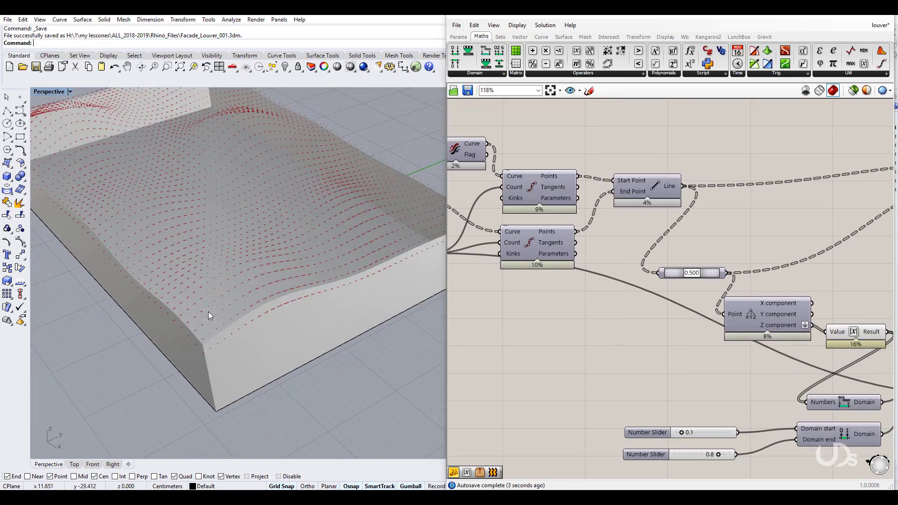
scroll(229, 195, "up", 5)
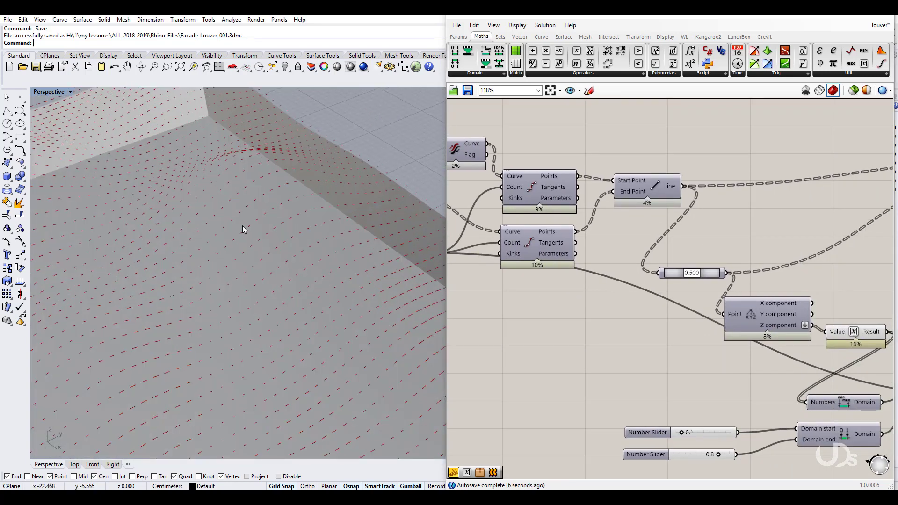
right_click_drag(687, 362, 518, 341)
right_click_drag(775, 285, 661, 274)
key("ctrl+s")
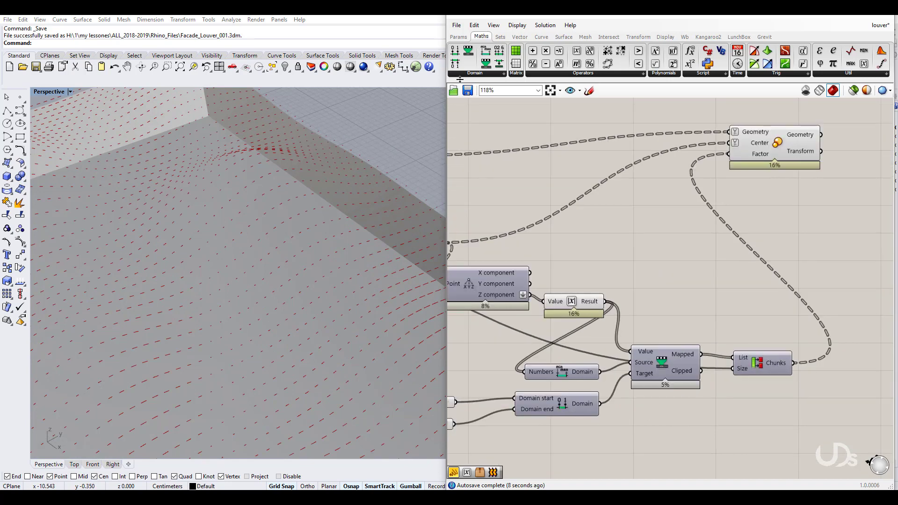
Step: Add a Loft component beside Scale and wire Scale's Geometry into its Curves input
right_click_drag(791, 251, 611, 257)
left_click_drag(595, 139, 647, 159)
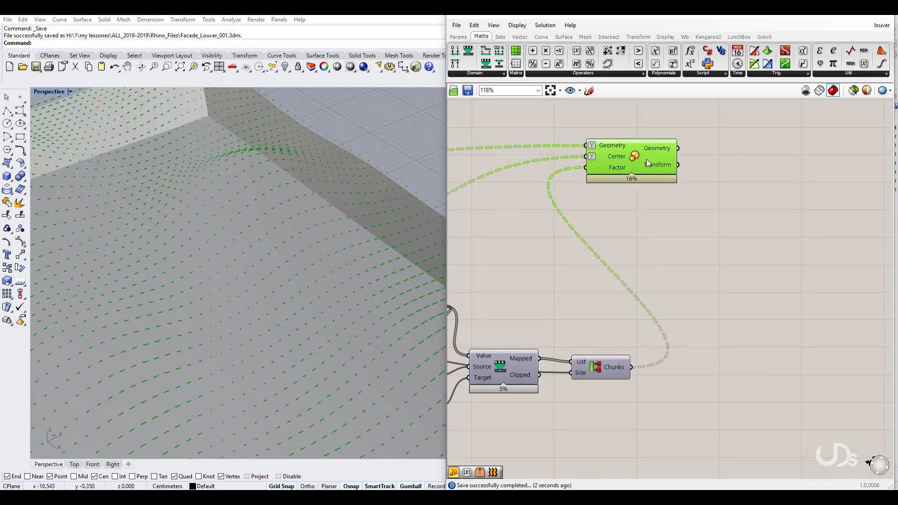
left_click(778, 262)
double_click(778, 261)
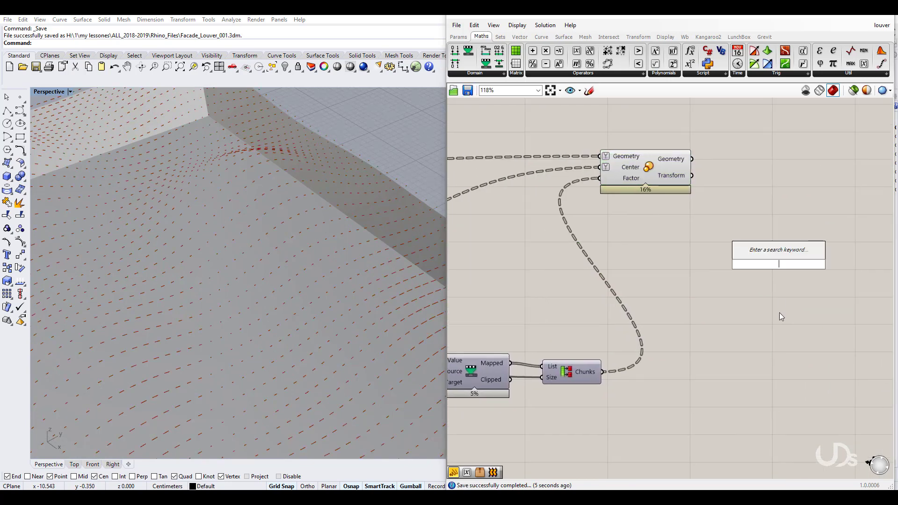
type("loft")
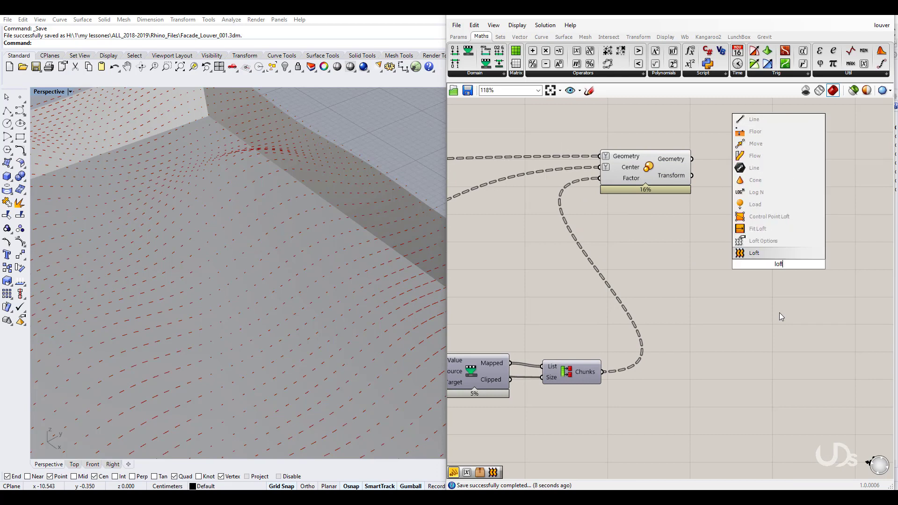
left_click(772, 253)
left_click_drag(774, 262, 782, 177)
left_click_drag(692, 160, 755, 174)
Step: Turn off the Scale component's preview and orbit to inspect the lofted louver strips
scroll(245, 347, "down", 6)
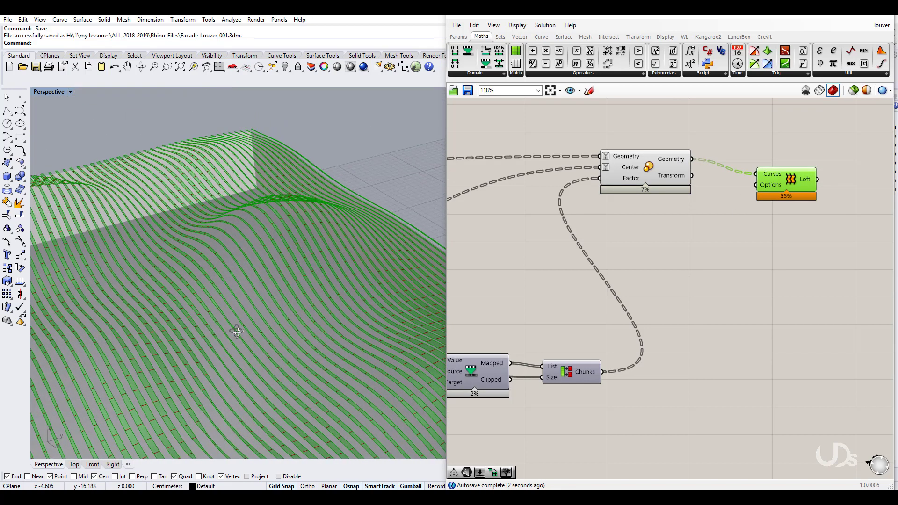
left_click(645, 173)
middle_click(646, 170)
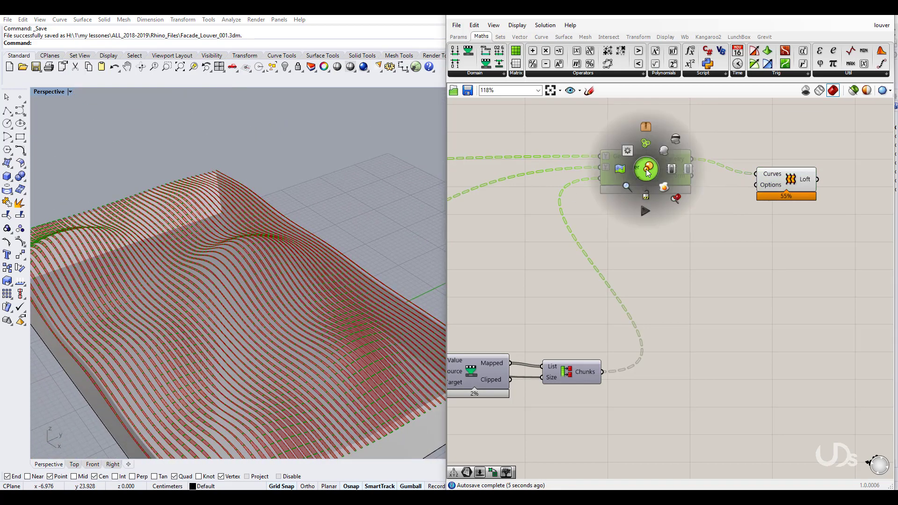
left_click(676, 142)
right_click_drag(245, 279, 256, 340)
left_click(786, 178)
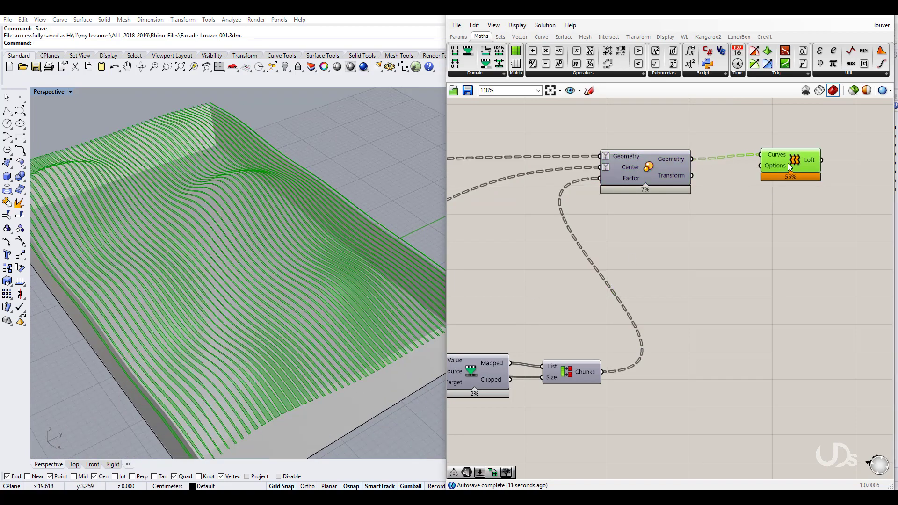
left_click(614, 400)
right_click_drag(614, 400, 649, 367)
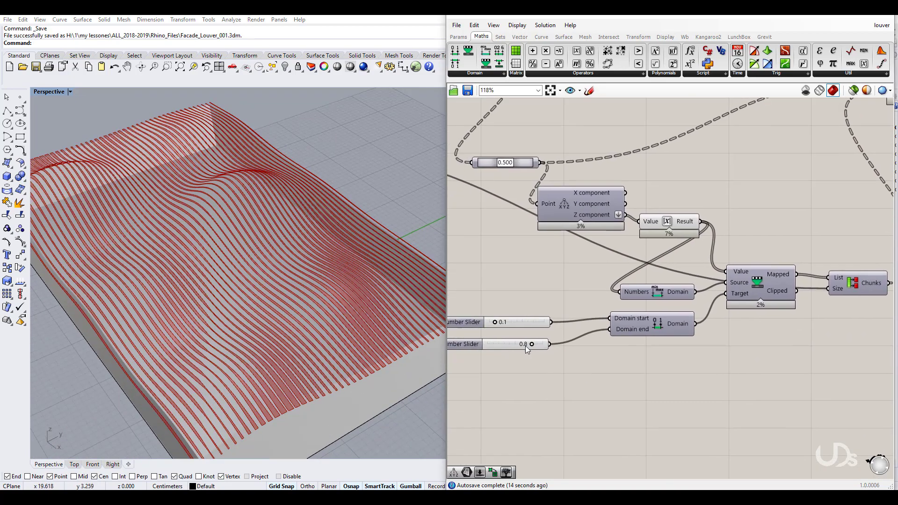
scroll(526, 346, "up", 2)
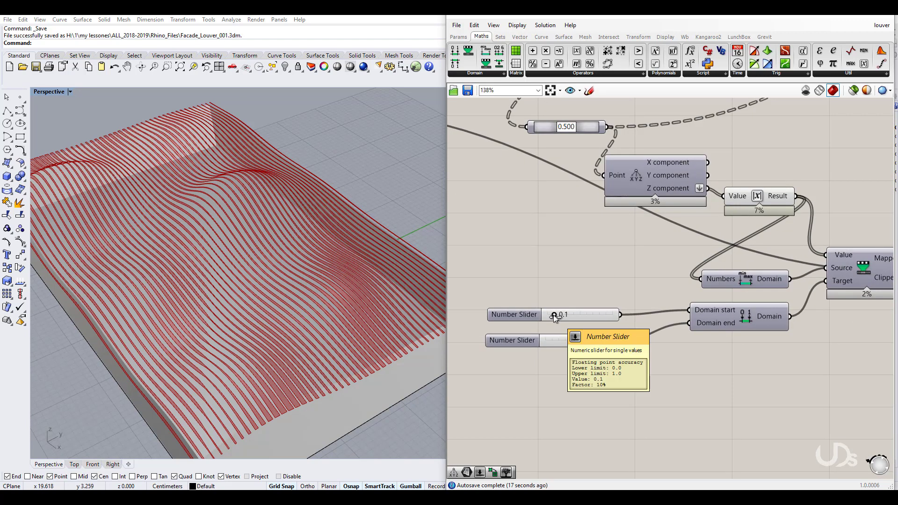
left_click_drag(554, 315, 562, 316)
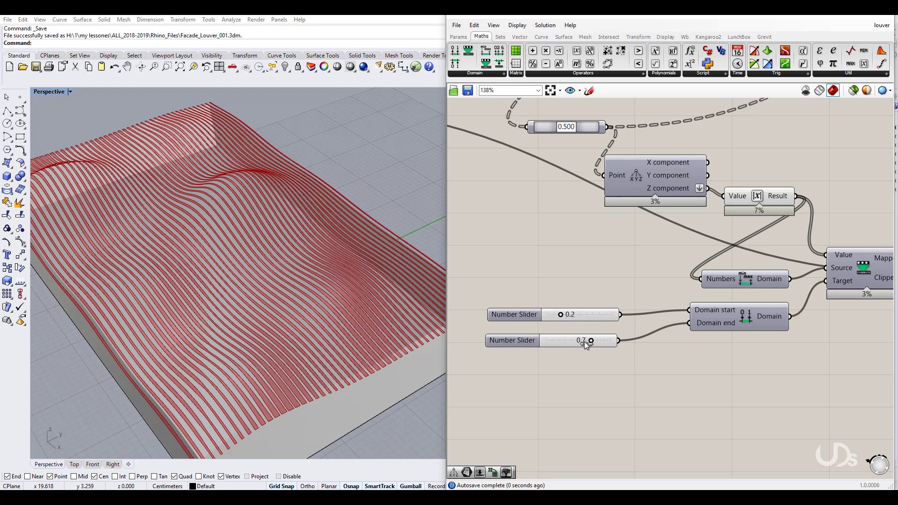
left_click_drag(590, 341, 690, 310)
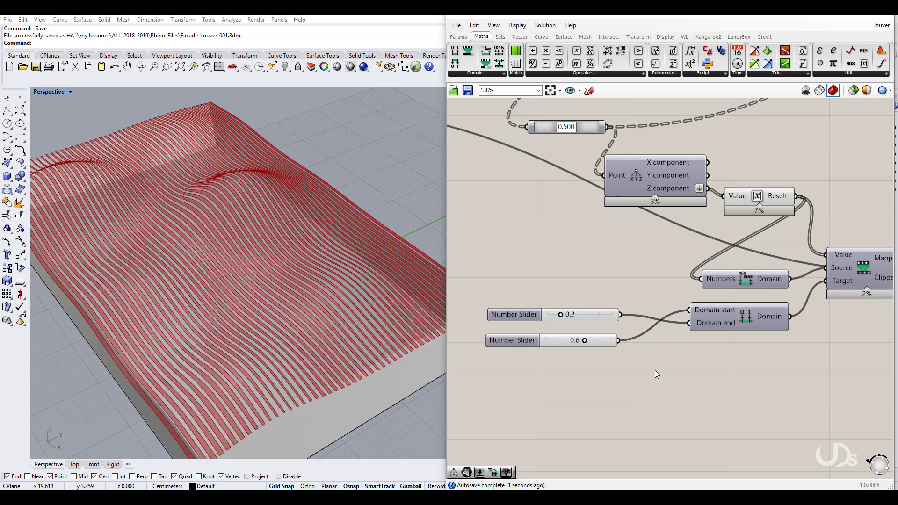
mouse_move(292, 315)
right_mouse_down()
mouse_move(286, 286)
mouse_move(285, 316)
right_mouse_up()
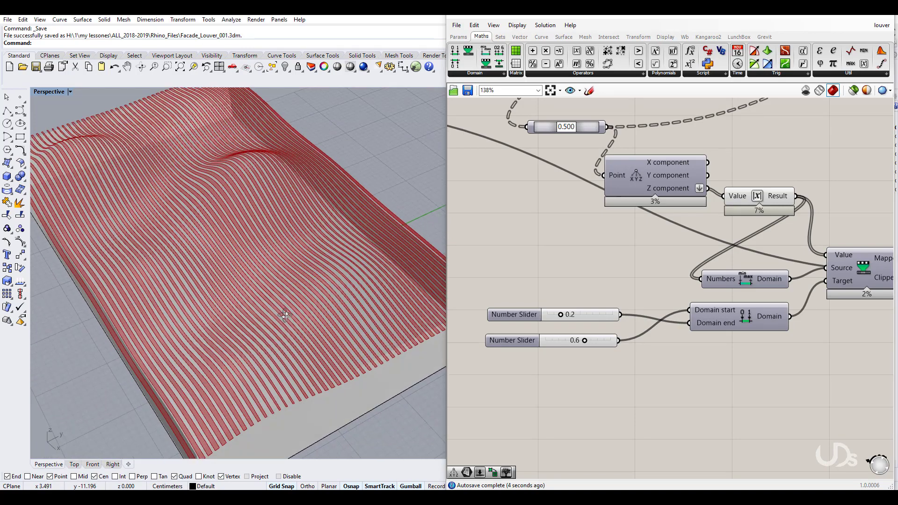
left_click_drag(560, 314, 554, 314)
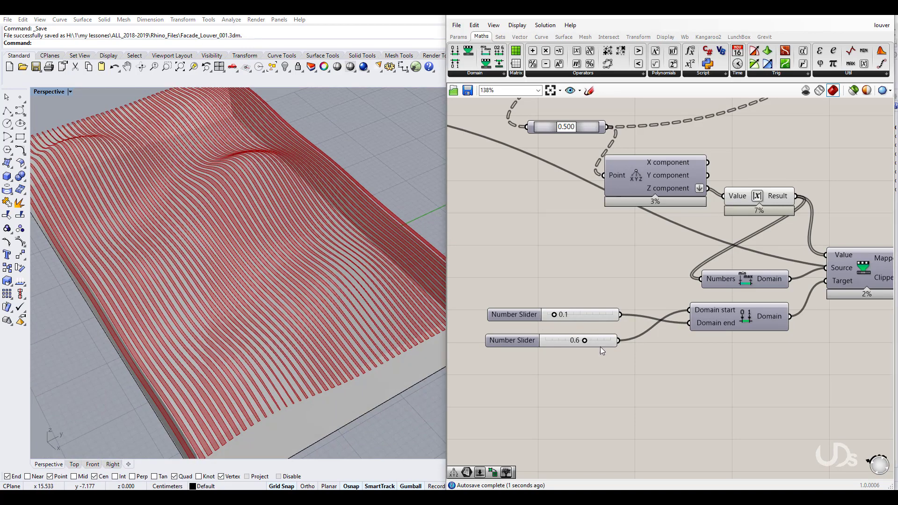
left_click_drag(585, 340, 598, 341)
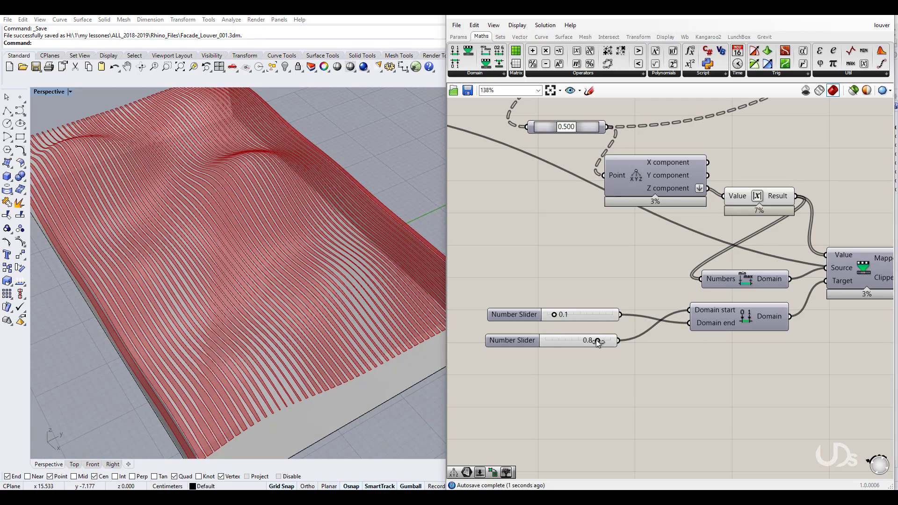
right_click_drag(682, 373, 673, 367)
scroll(673, 367, "down", 2)
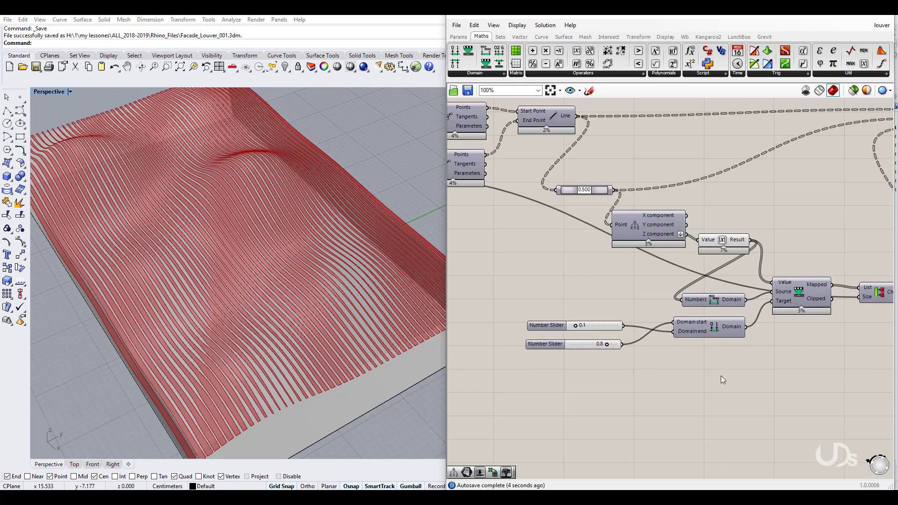
right_click_drag(813, 362, 677, 392)
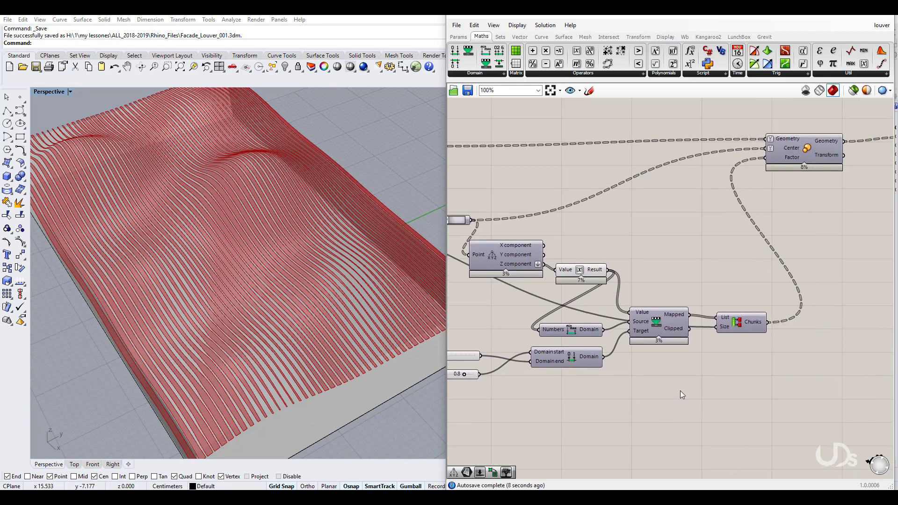
right_click_drag(631, 389, 662, 360)
scroll(693, 357, "down", 2)
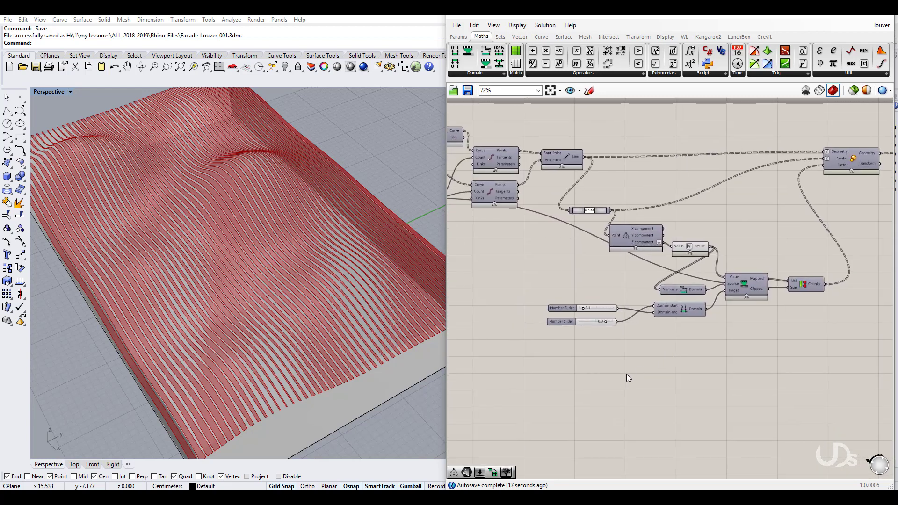
right_click_drag(569, 374, 623, 357)
scroll(664, 332, "up", 1)
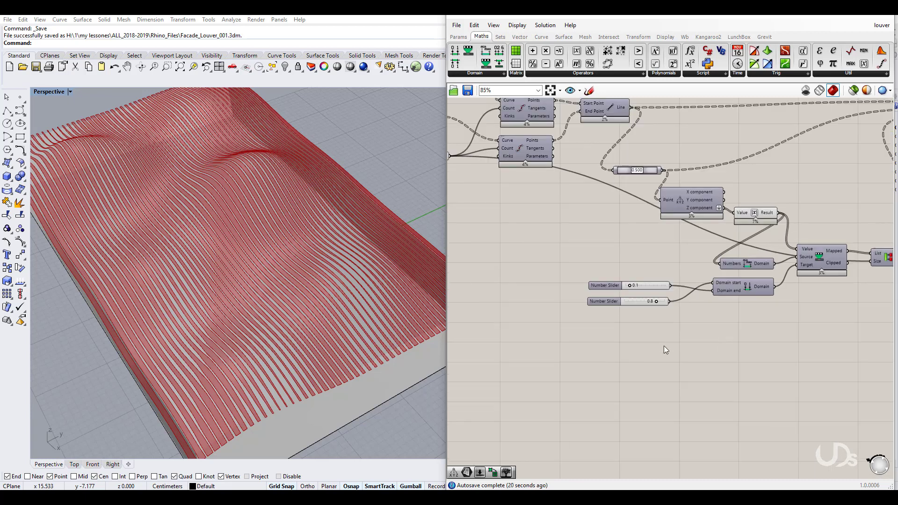
right_click_drag(672, 335, 662, 320)
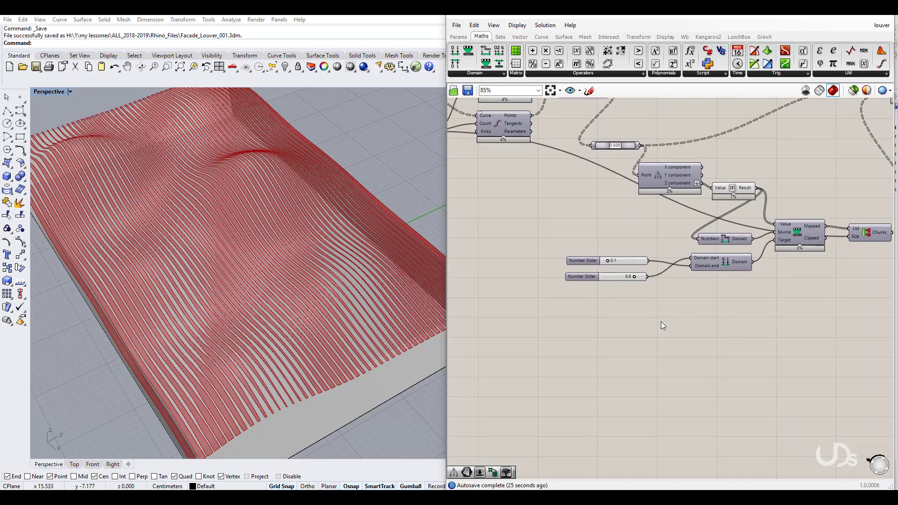
right_click_drag(682, 320, 681, 317)
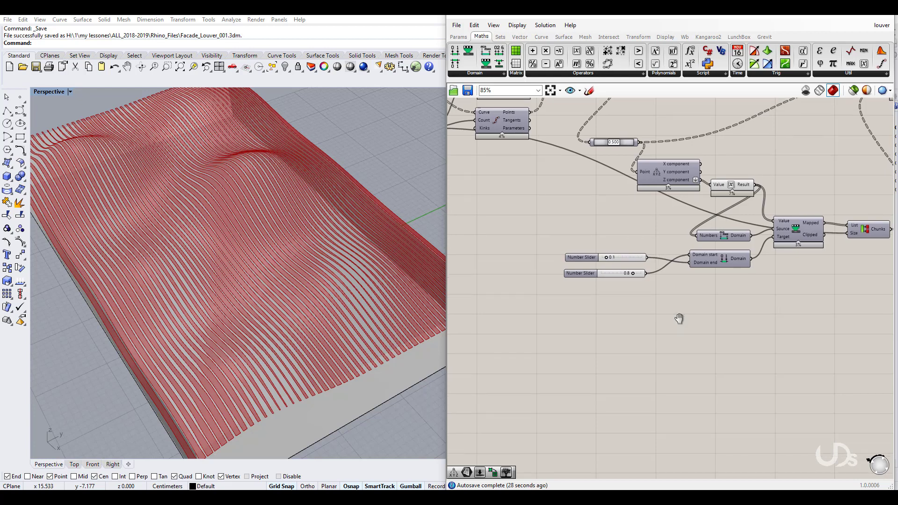
Step: Add Remap Numbers, Bounds and Construct Domain components from the Domain toolbar
left_click_drag(487, 69, 614, 354)
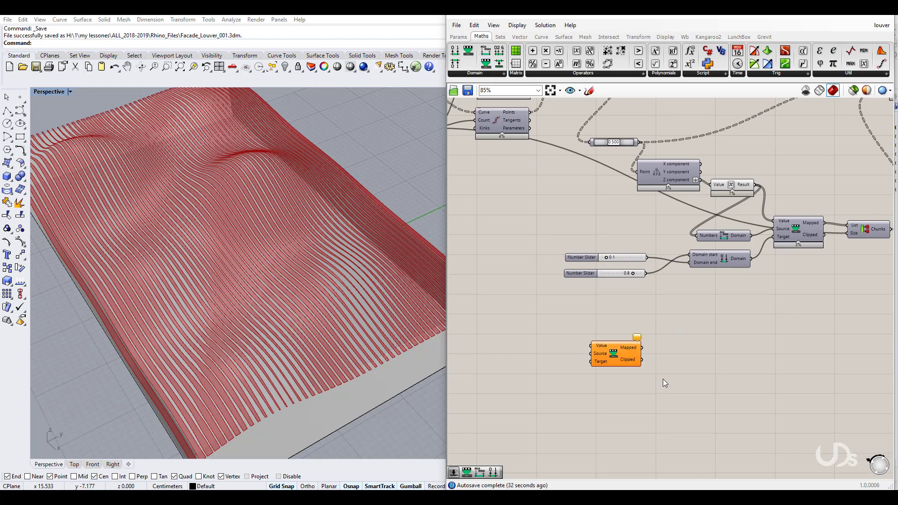
right_click_drag(663, 379, 654, 371)
left_click_drag(584, 331, 573, 323)
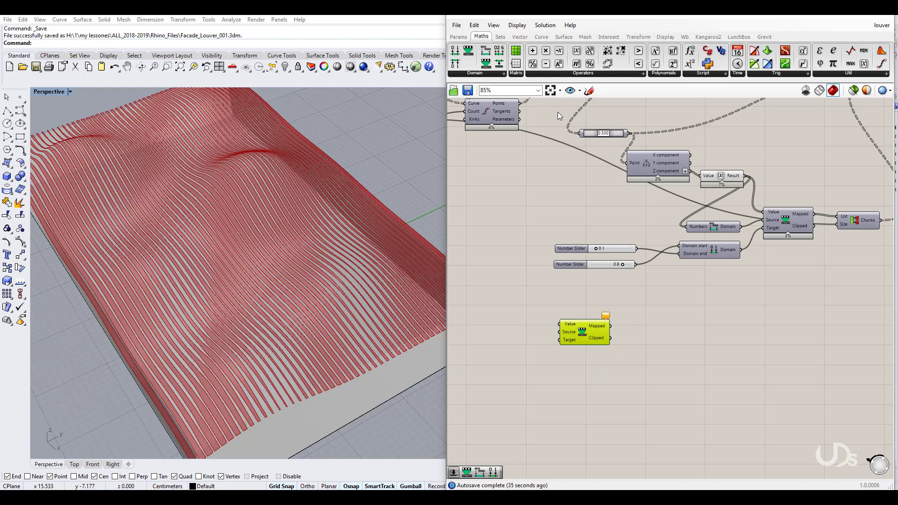
left_click_drag(485, 50, 518, 319)
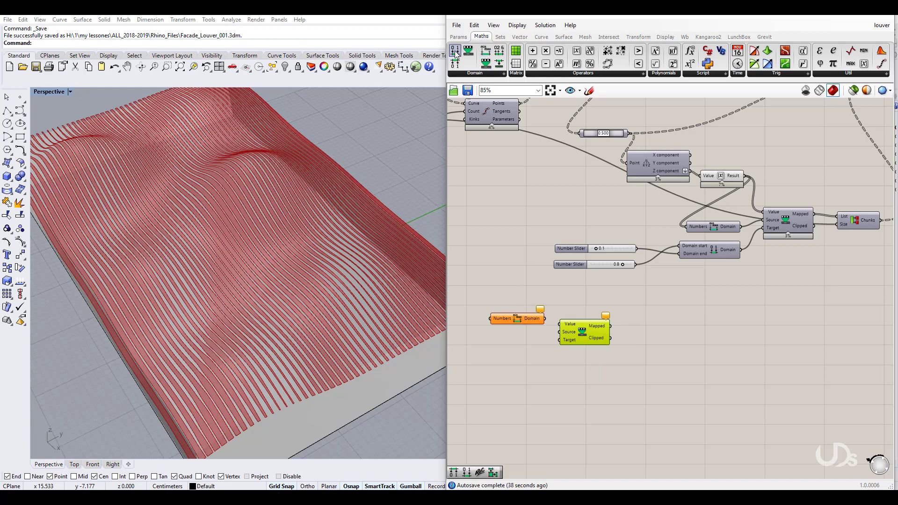
left_click_drag(455, 53, 515, 343)
scroll(577, 325, "up", 2)
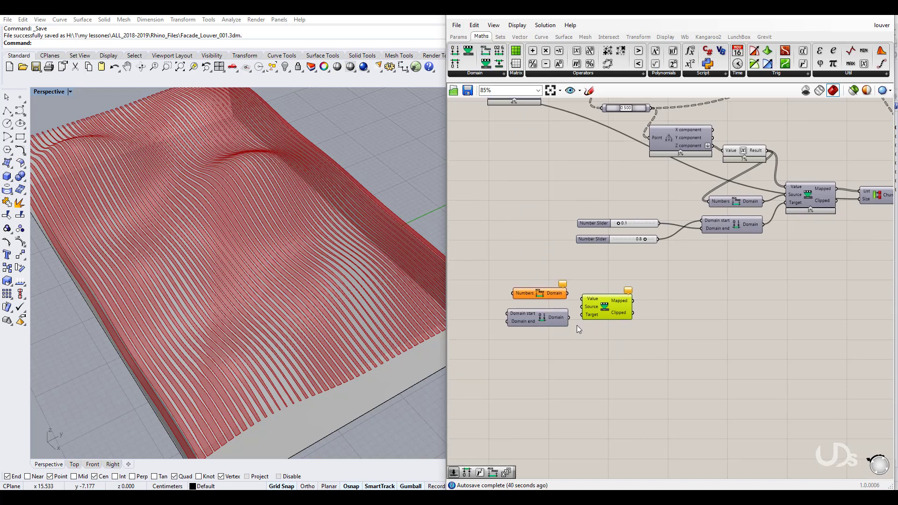
Step: Add a Graph Mapper fed by Remap, and connect Bounds' Domain to Remap's Source
double_click(636, 368)
type("gra")
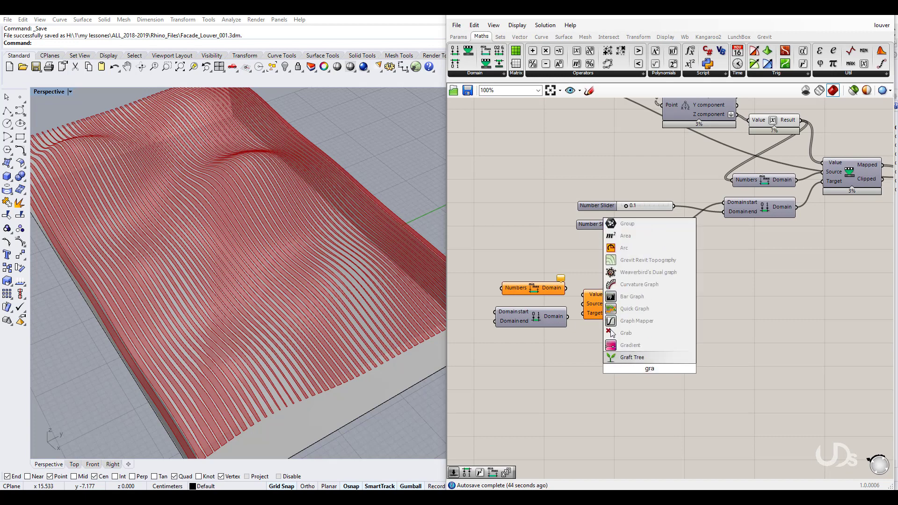
left_click(636, 321)
left_click_drag(633, 358, 699, 304)
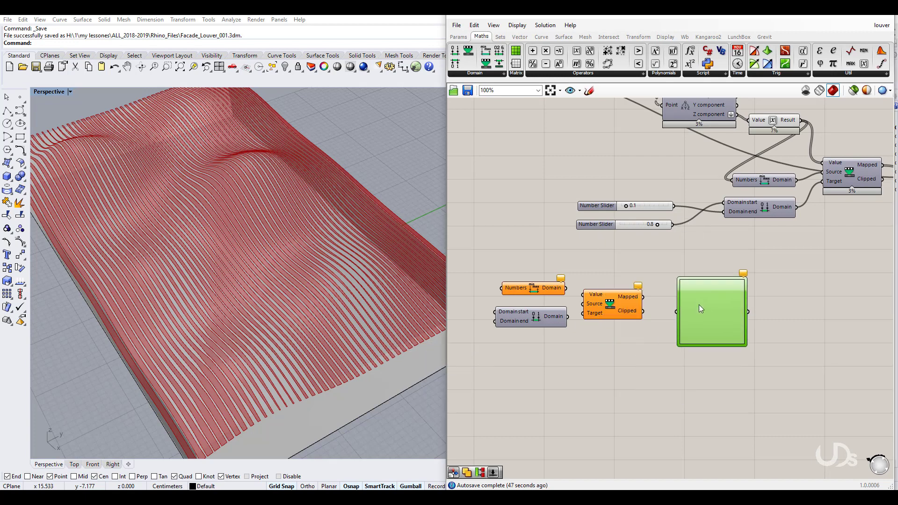
left_click_drag(643, 296, 677, 312)
left_click_drag(552, 289, 583, 304)
Step: Feed Expression Result into Bounds and Remap Value, and Graph Mapper output into the louver scaling
scroll(607, 370, "down", 2)
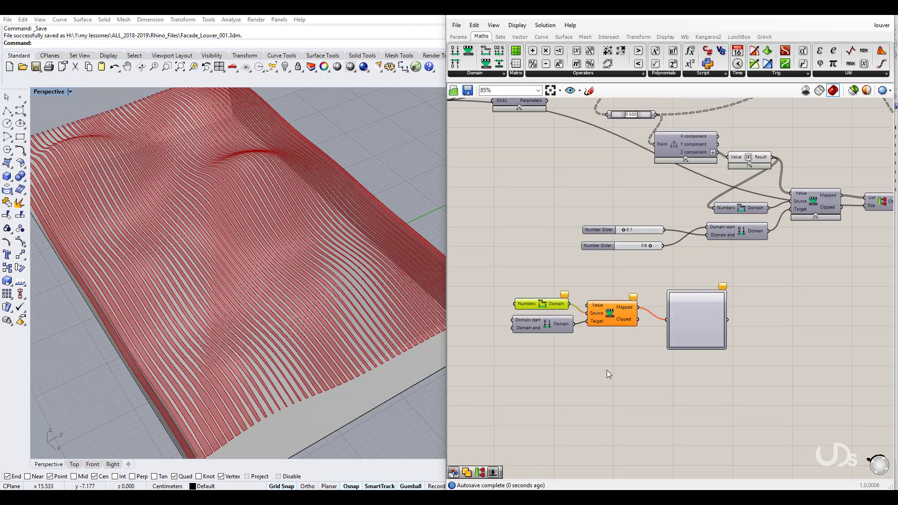
right_click_drag(621, 355, 612, 369)
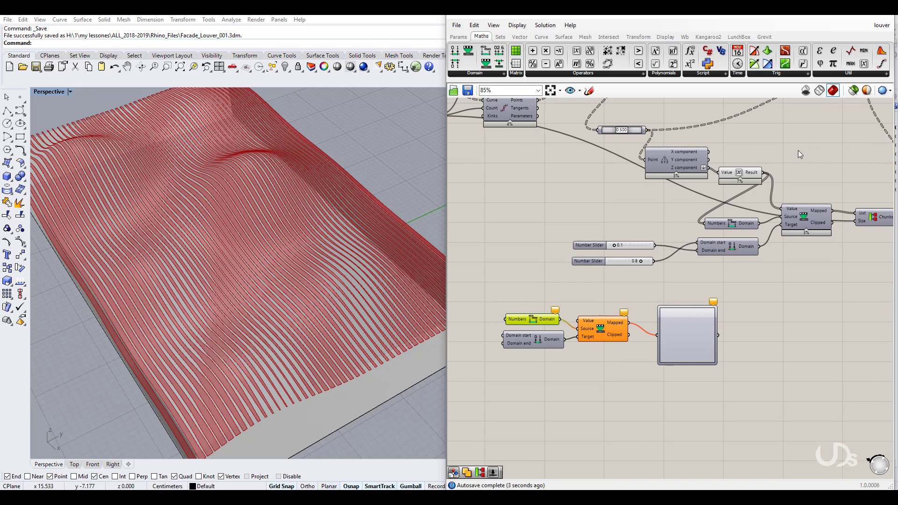
left_click_drag(765, 175, 505, 320)
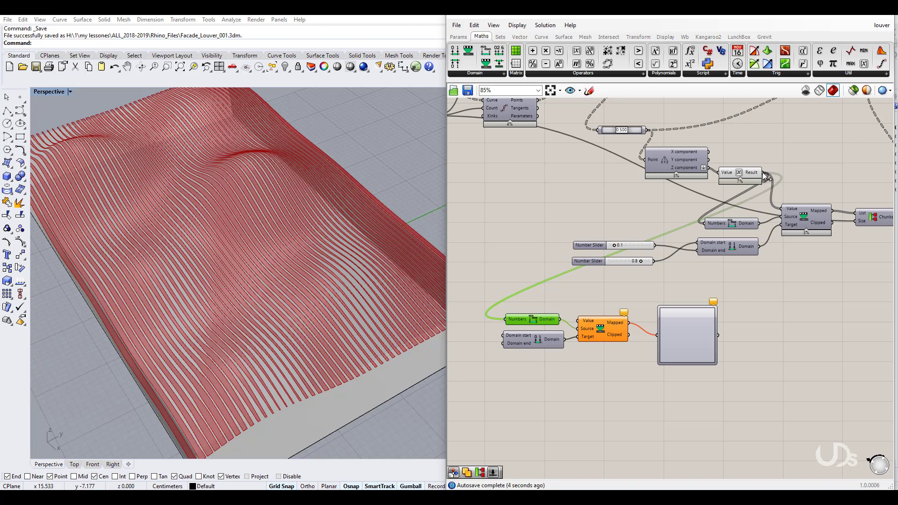
left_click_drag(765, 175, 578, 321)
right_click_drag(751, 325, 713, 316)
left_click_drag(680, 328, 744, 206)
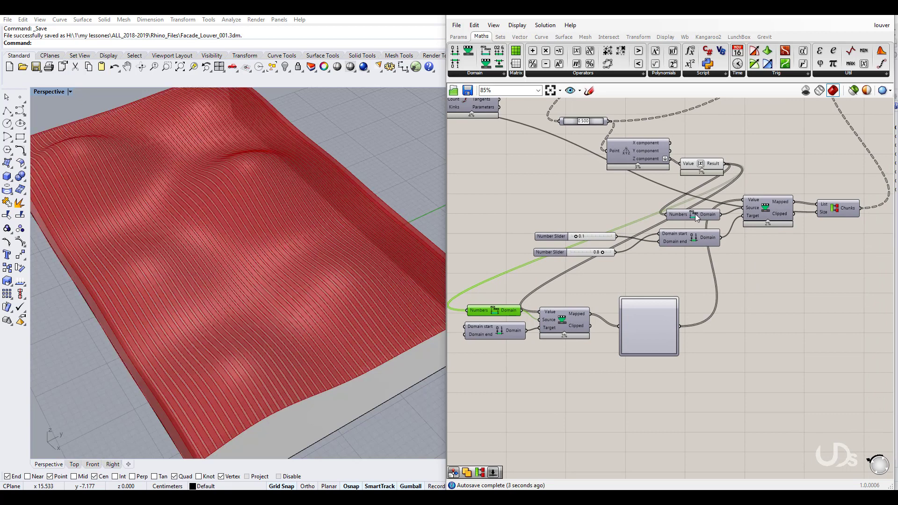
left_click_drag(690, 216, 695, 215)
right_click_drag(698, 294, 710, 293)
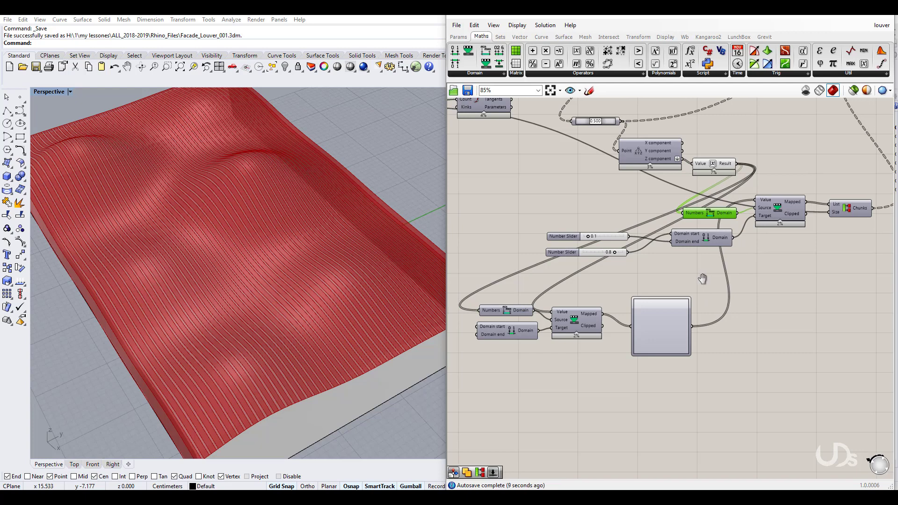
left_click_drag(579, 324, 587, 314)
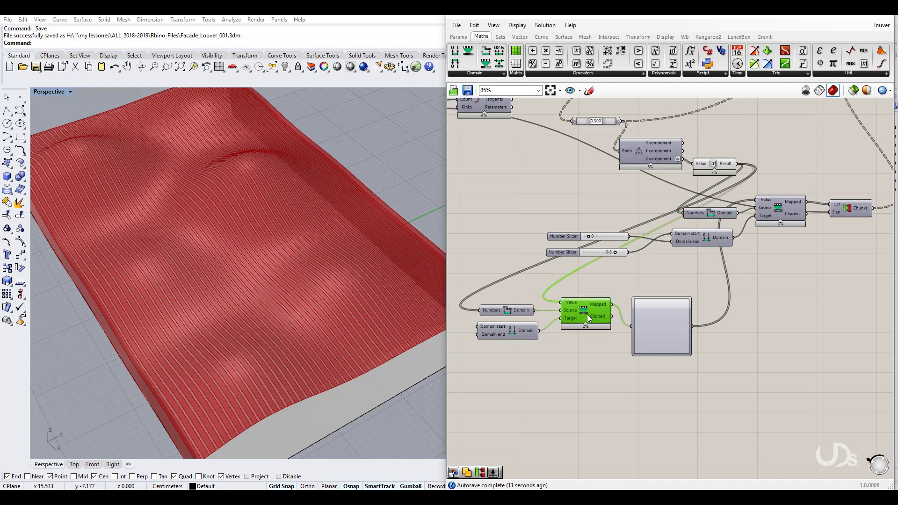
Step: Make the Graph Mapper a Bezier curve and drag its handles into a full S-curve
right_click(661, 330)
mouse_move(694, 442)
left_click(762, 381)
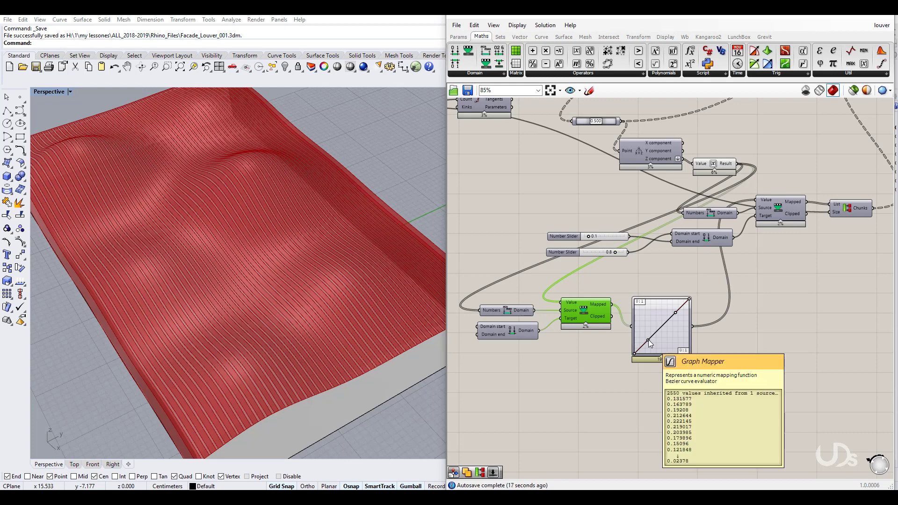
left_click_drag(652, 347, 653, 355)
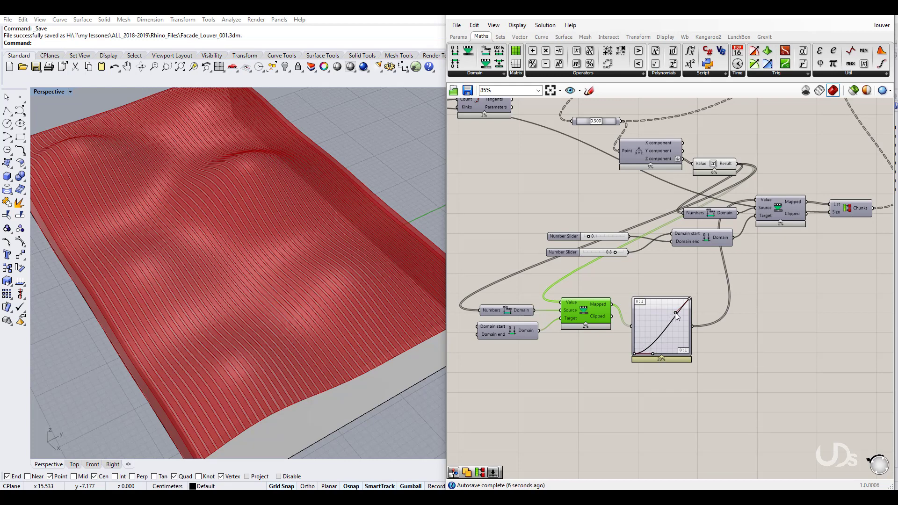
left_click_drag(659, 302, 657, 299)
Step: Rewire Bounds so it takes the Graph Mapper output instead of the Expression Result
left_click(674, 285)
right_click_drag(675, 285, 681, 303)
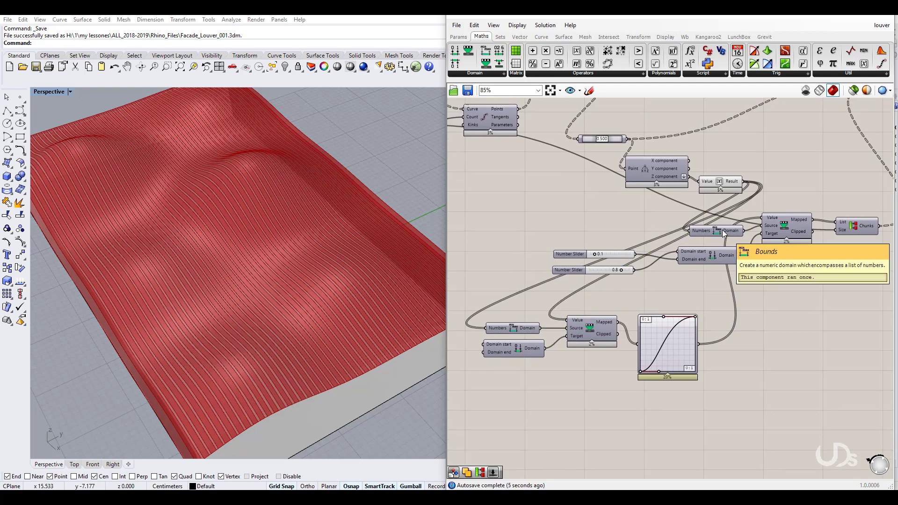
left_click_drag(719, 232, 719, 234)
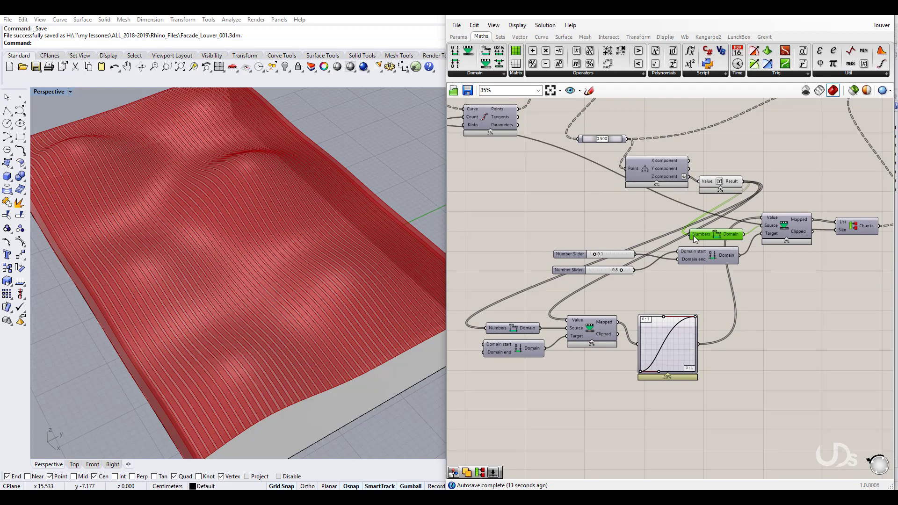
left_click_drag(689, 235, 743, 182, "ctrl")
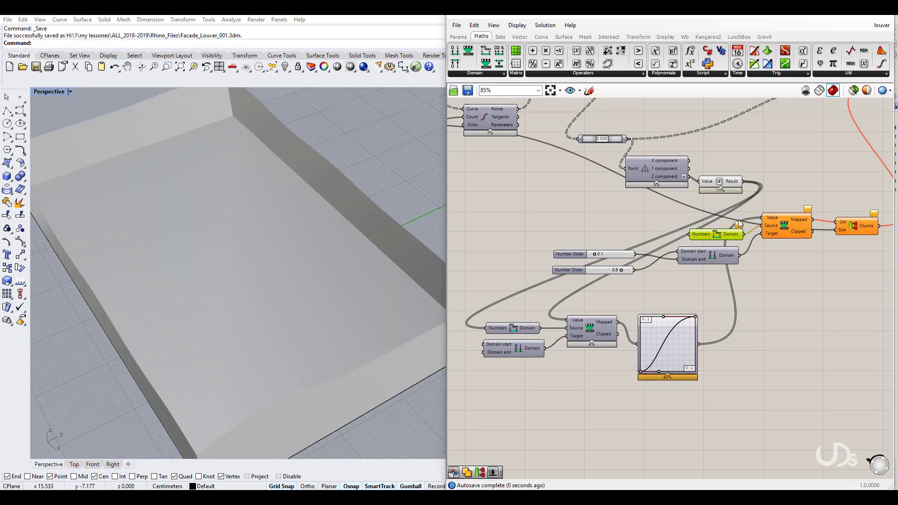
left_click_drag(719, 239, 721, 233)
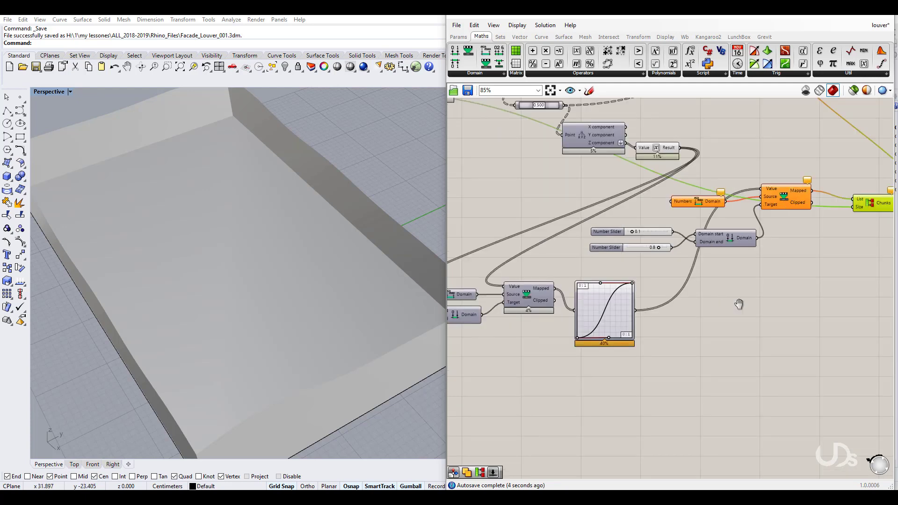
right_click_drag(739, 304, 790, 311)
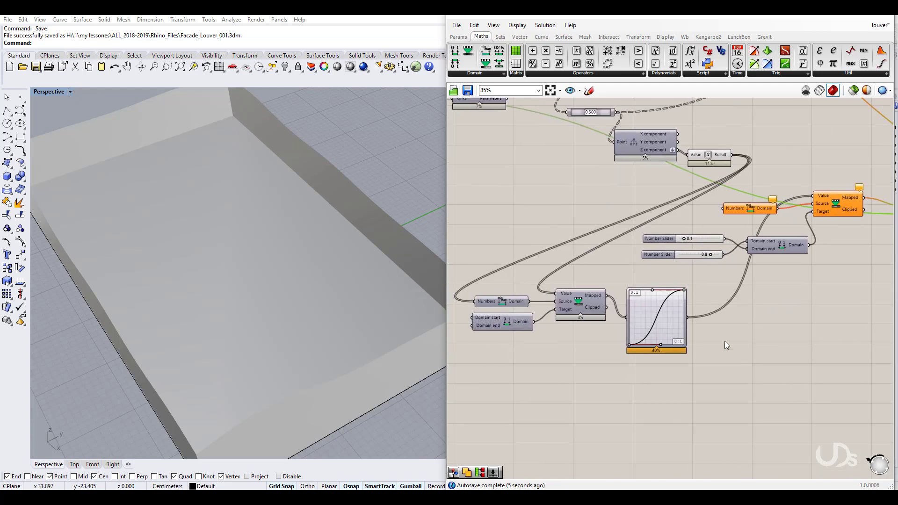
left_click_drag(658, 395, 491, 281)
left_click_drag(575, 322, 575, 364)
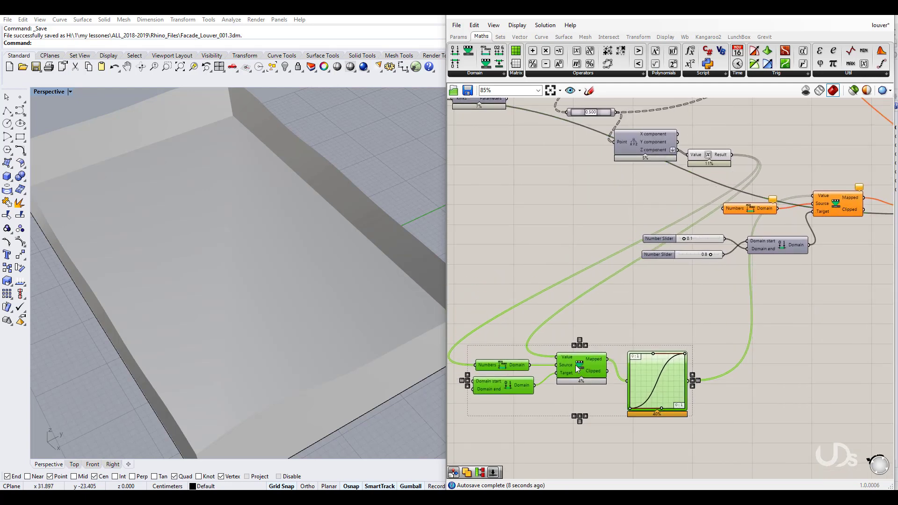
left_click(761, 403)
right_click_drag(774, 268, 759, 247)
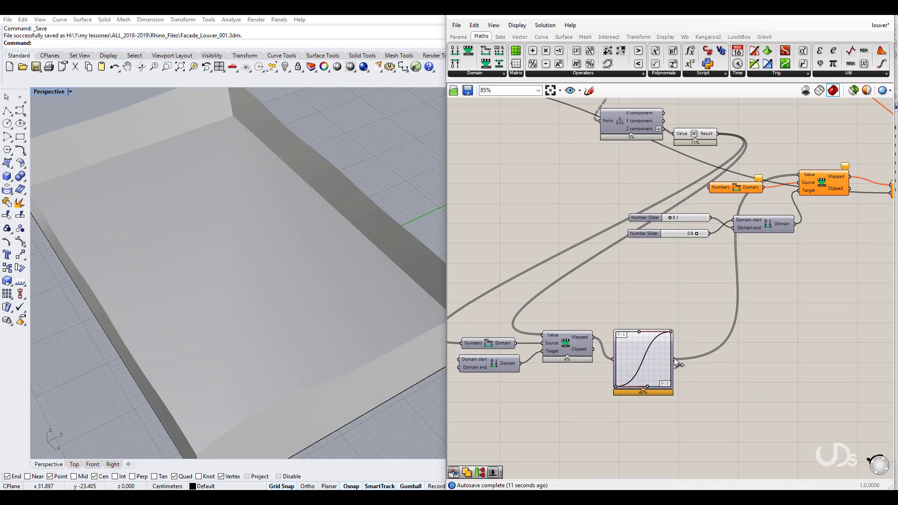
left_click_drag(674, 358, 709, 187)
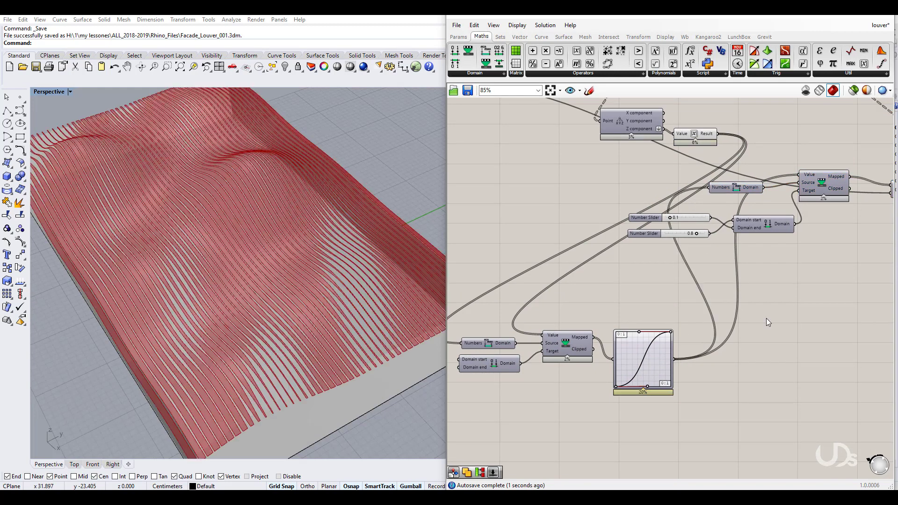
Step: Tidy the component layout and orbit the model to a lower viewing angle
scroll(655, 295, "down", 3)
left_click_drag(842, 269, 723, 225)
left_click_drag(629, 267, 658, 254)
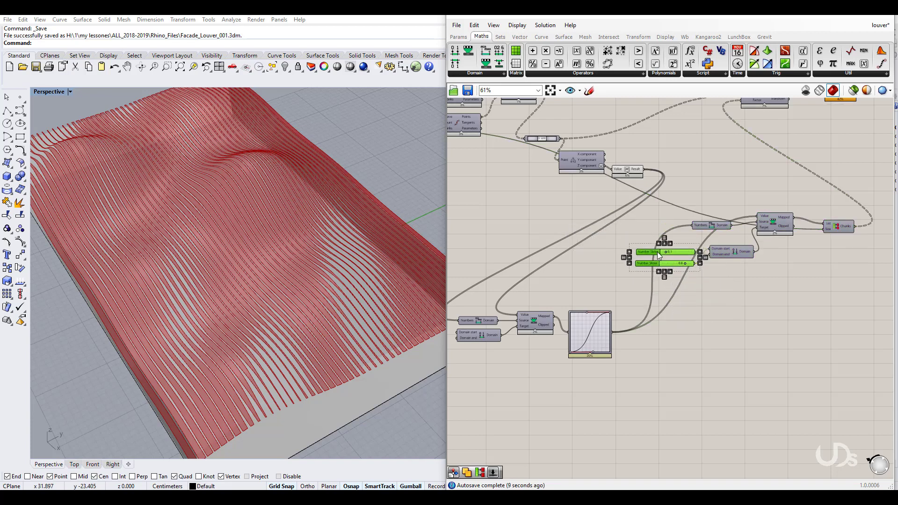
left_click(743, 300)
right_click_drag(743, 300, 777, 287)
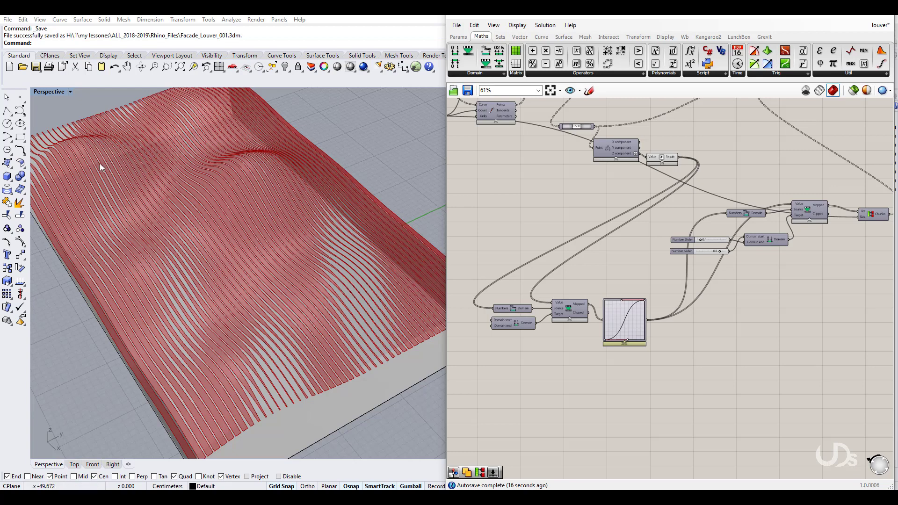
right_click_drag(324, 322, 316, 290)
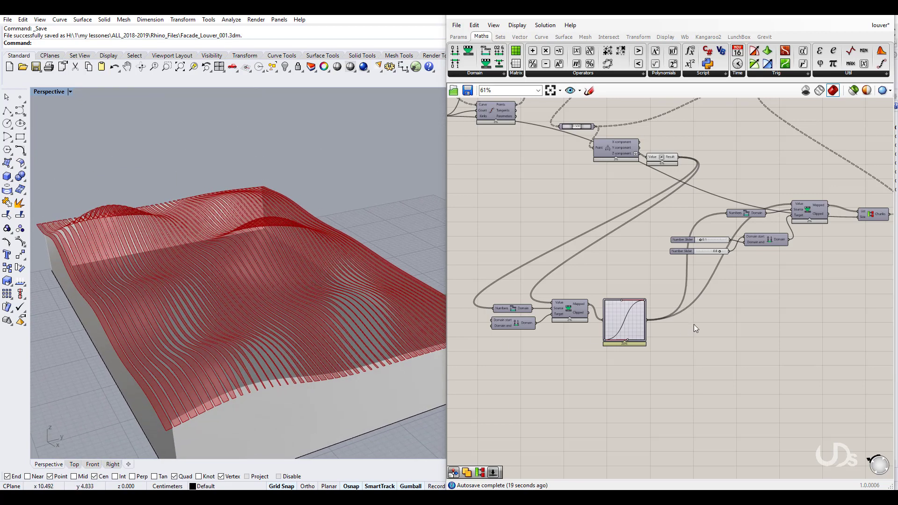
right_click_drag(694, 324, 680, 324)
Step: Open an expression on Partition List's chunk Size input to enter x+1
scroll(599, 339, "up", 2)
right_click_drag(788, 290, 681, 318)
scroll(679, 265, "up", 4)
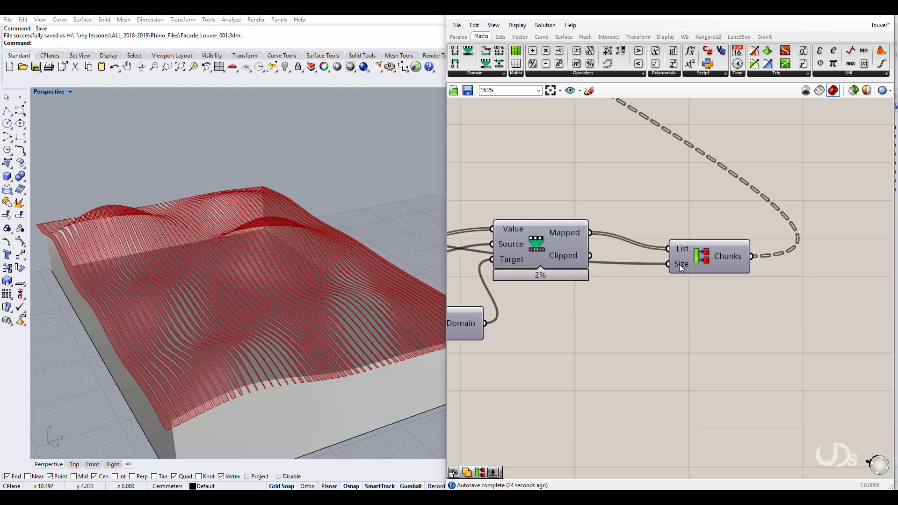
right_click(679, 265)
mouse_move(709, 356)
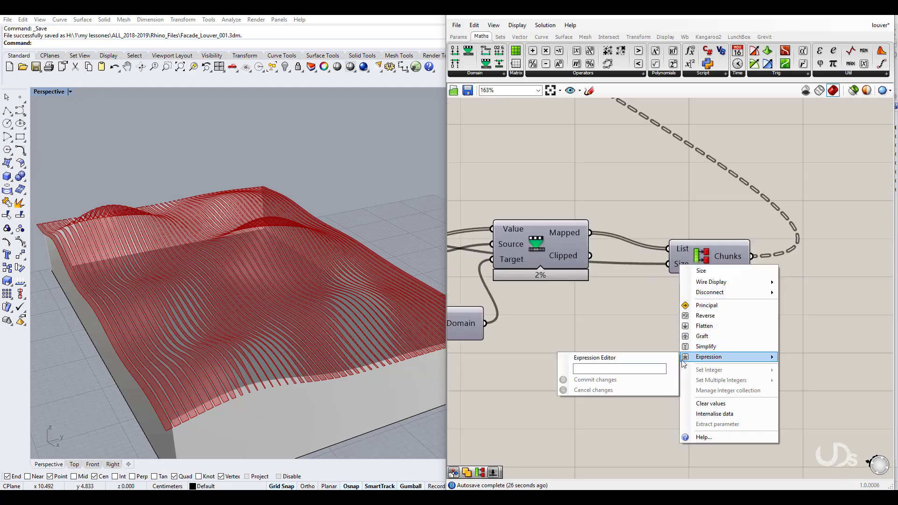
left_click(645, 371)
Step: Apply the x+1 chunk size expression and orbit to inspect the updated louvers
type("x+1")
left_click(608, 379)
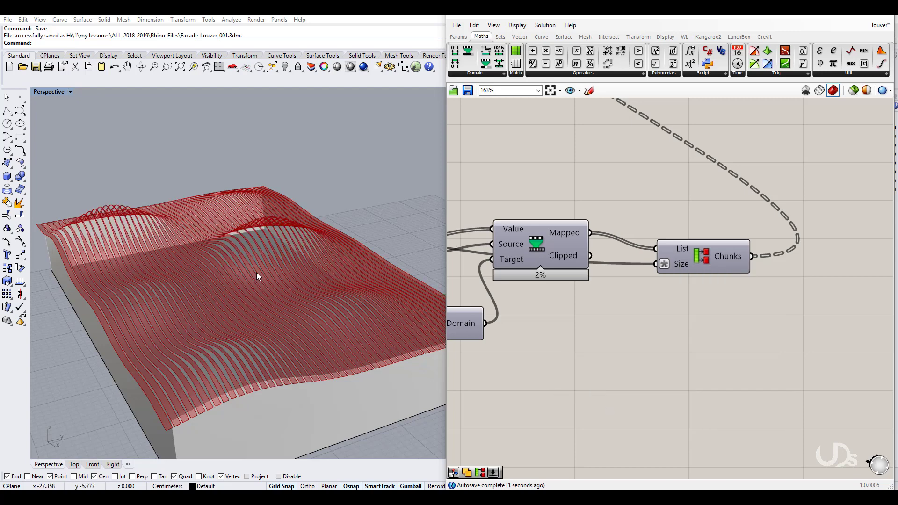
right_click_drag(256, 272, 268, 220)
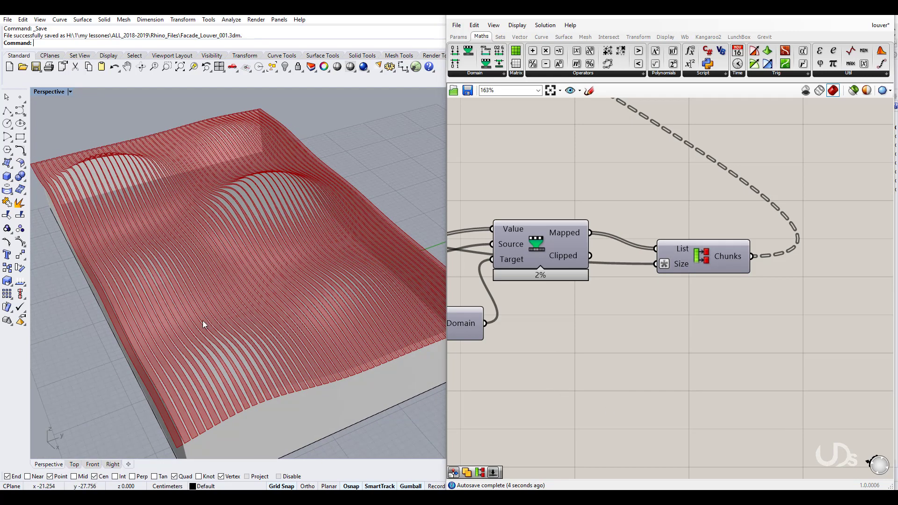
right_click_drag(276, 316, 272, 281)
Step: Raise the upper scaling slider from 0.8 to 0.9, testing the lower at 0.2 before keeping 0.1
right_click_drag(516, 373, 734, 329)
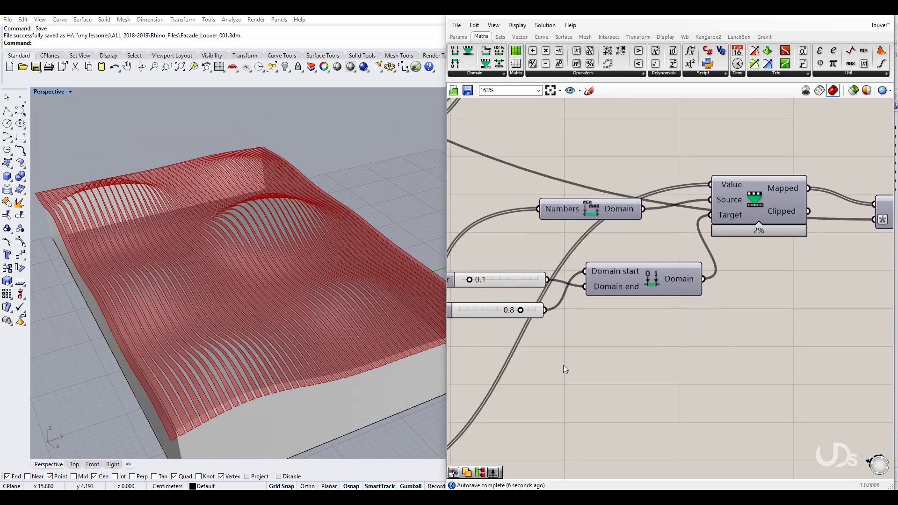
right_click_drag(563, 365, 677, 357)
scroll(591, 274, "up", 2)
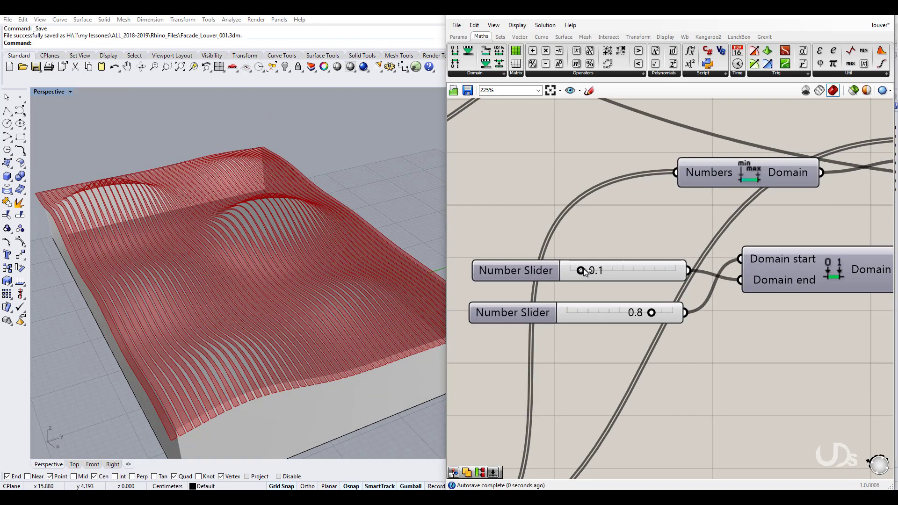
mouse_move(581, 271)
left_mouse_down()
mouse_move(592, 273)
mouse_move(570, 273)
mouse_move(582, 276)
left_mouse_up()
left_click_drag(652, 313, 661, 314)
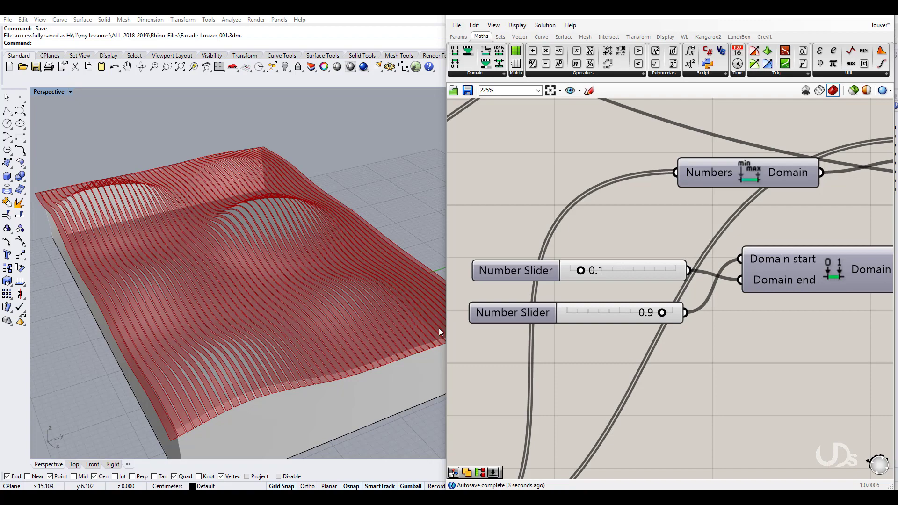
right_click_drag(254, 297, 240, 270)
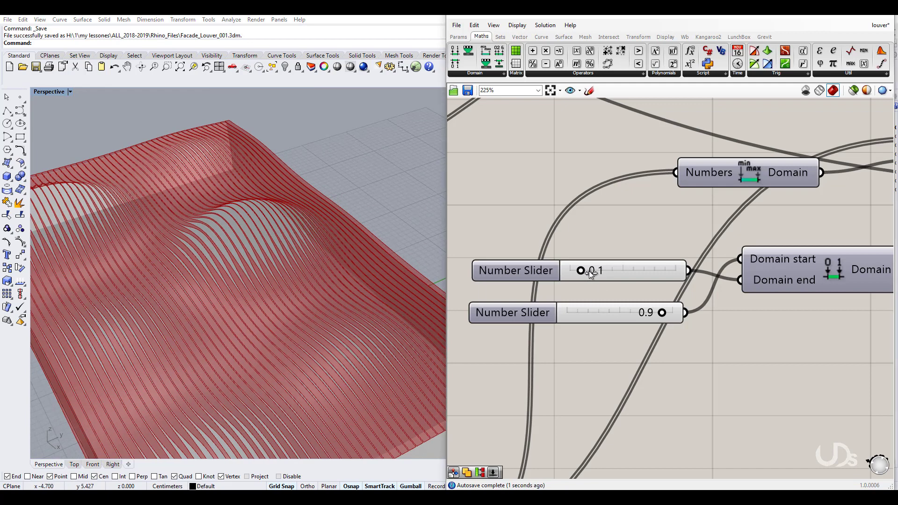
mouse_move(583, 272)
left_mouse_down()
mouse_move(593, 271)
mouse_move(581, 271)
left_mouse_up()
right_click_drag(638, 255, 678, 213)
scroll(678, 214, "down", 1)
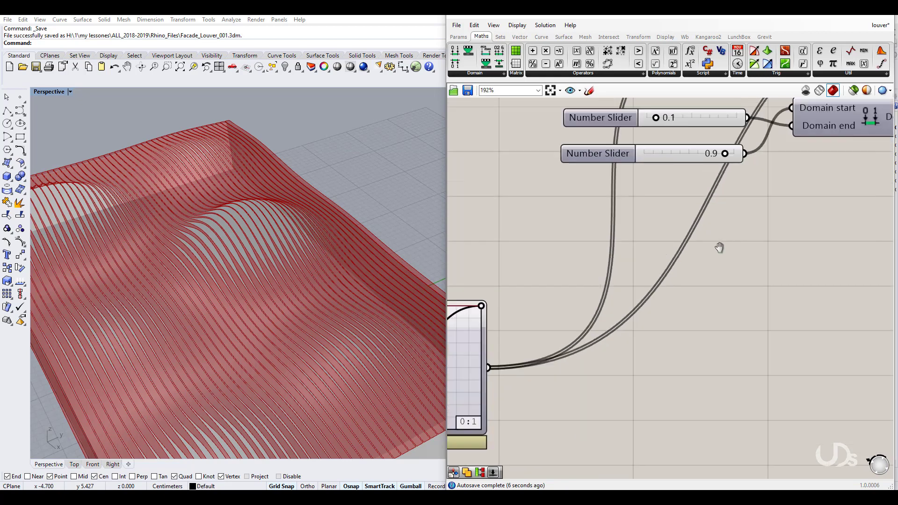
Step: Move the Graph Mapper's top and bottom Bezier handles to make a steeper S-curve, then view the whole model
right_click_drag(720, 246, 886, 174)
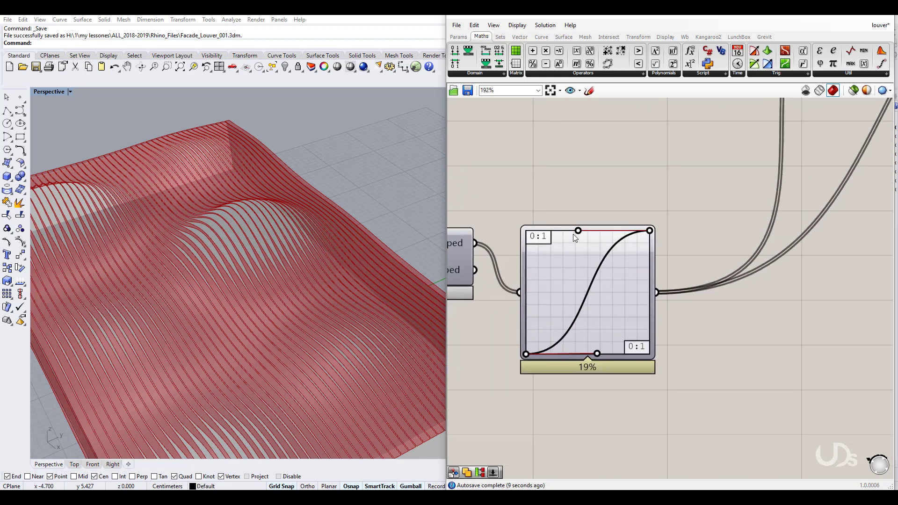
left_click_drag(573, 234, 563, 233)
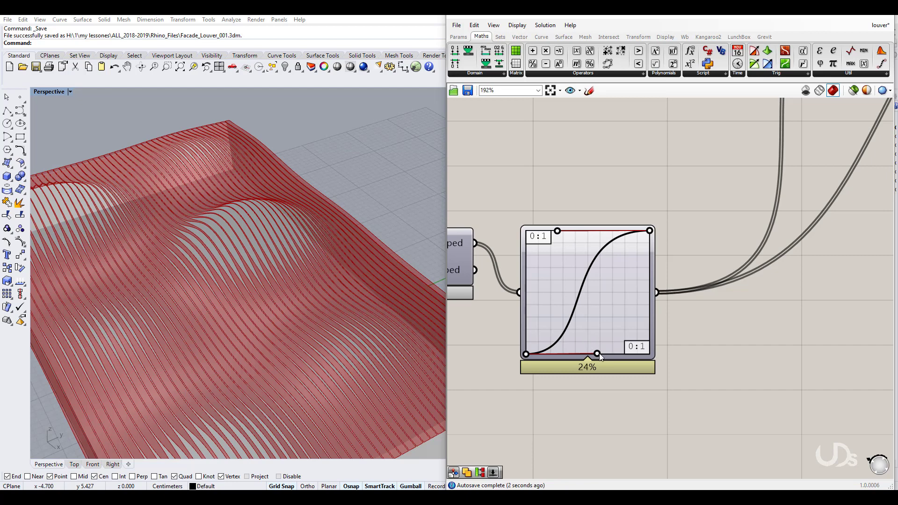
left_click_drag(616, 353, 576, 353)
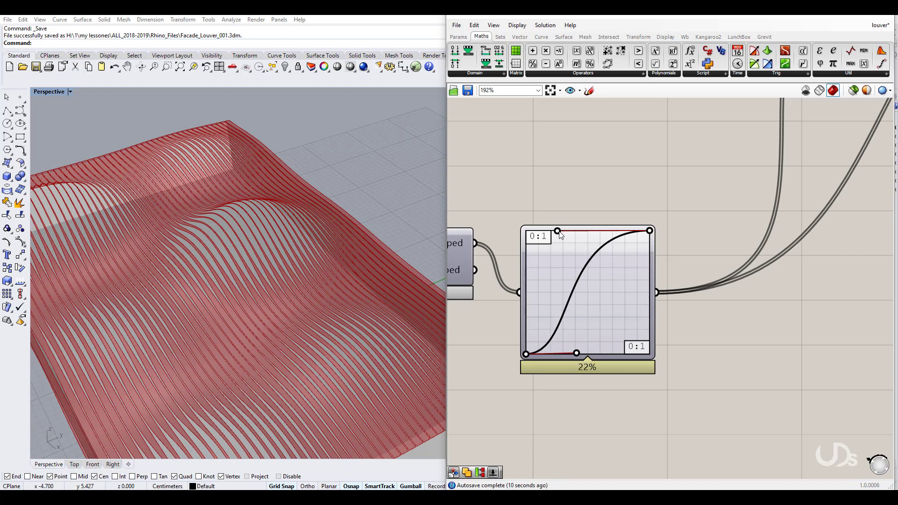
left_click_drag(572, 232, 571, 231)
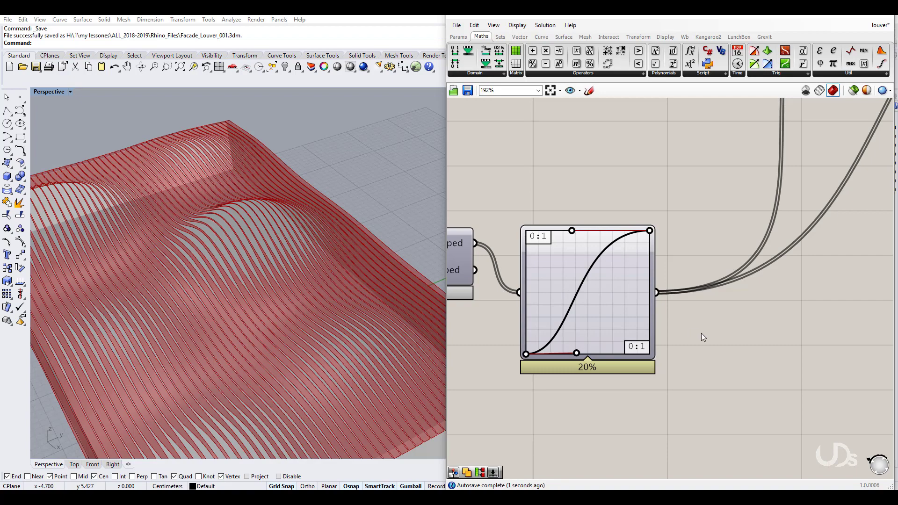
right_click_drag(707, 338, 727, 283)
scroll(257, 312, "up", 1)
scroll(252, 306, "down", 8)
right_click_drag(254, 310, 236, 394)
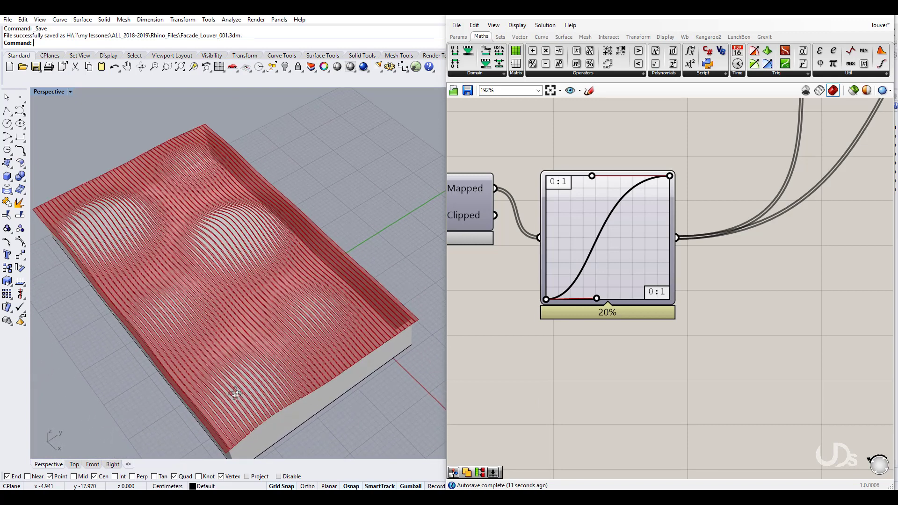
Step: View the louvers from the Top viewport, then return to Perspective and orbit around them
left_click(73, 464)
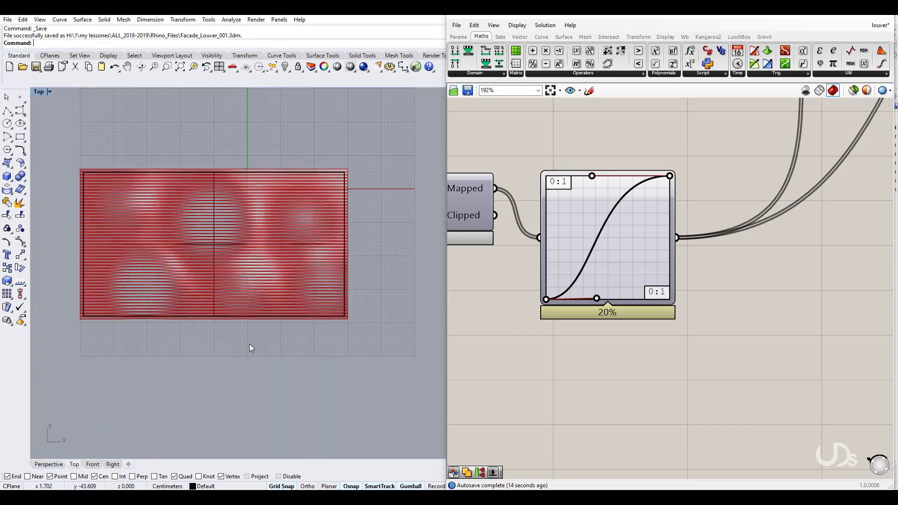
scroll(243, 328, "down", 2)
scroll(224, 236, "up", 8)
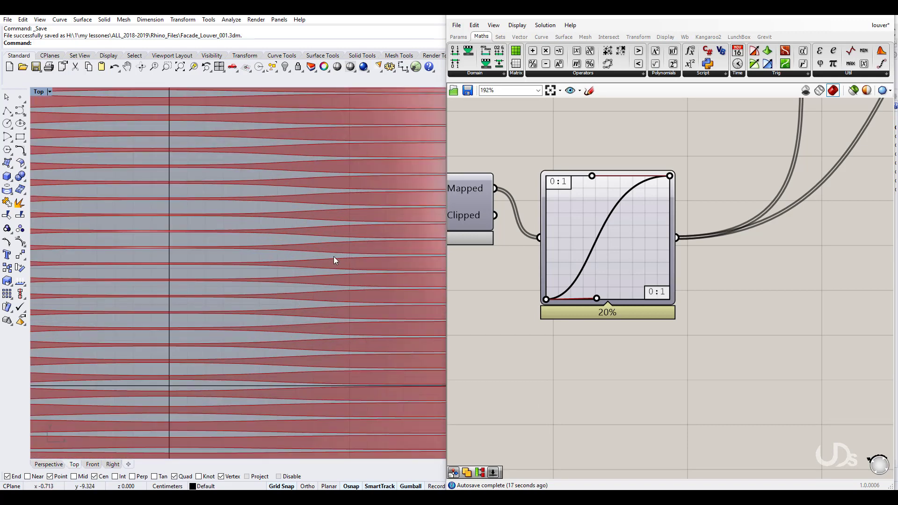
scroll(293, 307, "up", 4)
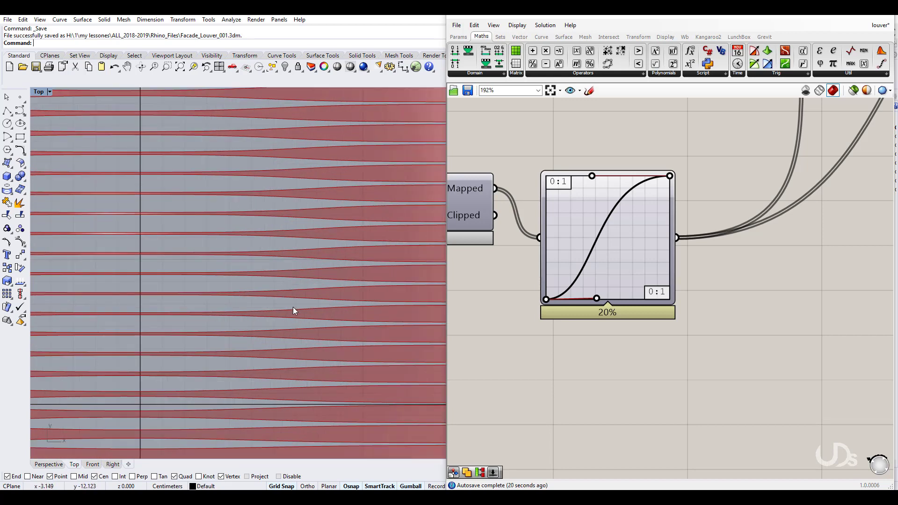
scroll(227, 294, "down", 2)
scroll(191, 285, "down", 8)
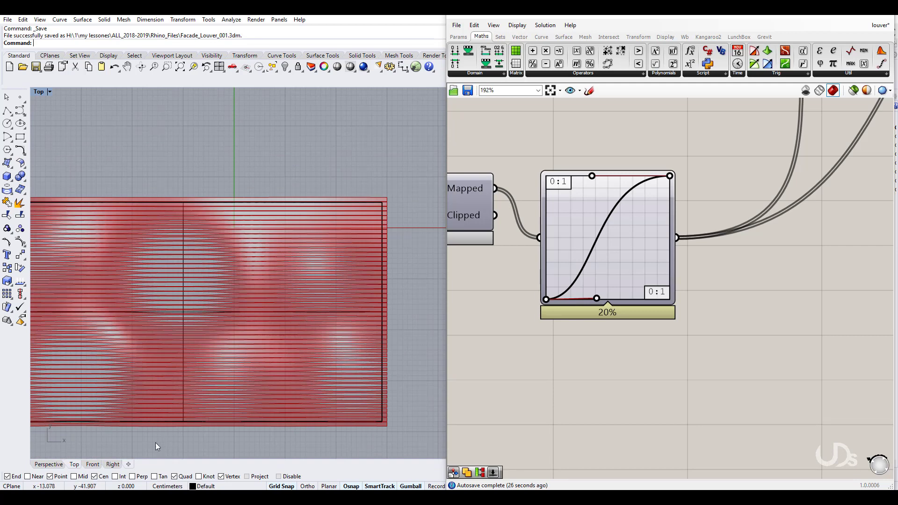
left_click(49, 464)
right_click_drag(201, 416, 203, 360)
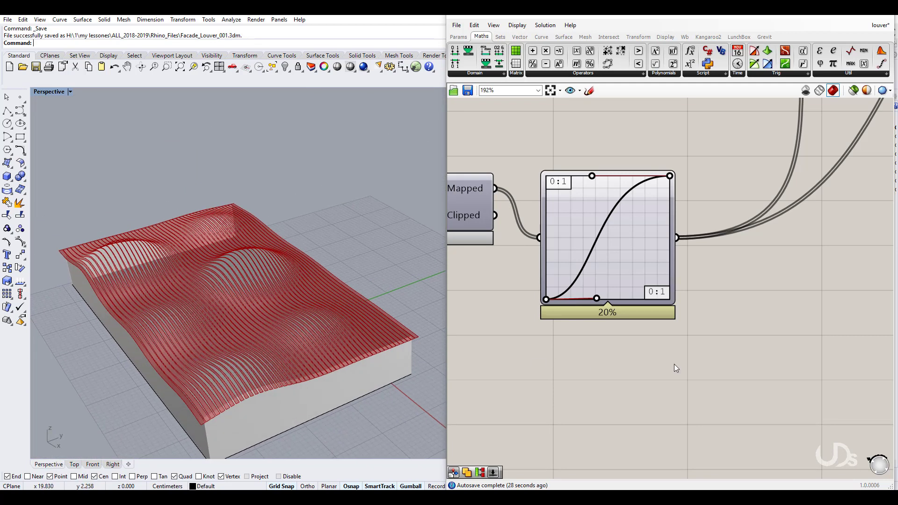
Step: Zoom the Grasshopper canvas from 27% to 118% on the Loft component and select it
scroll(675, 368, "down", 8)
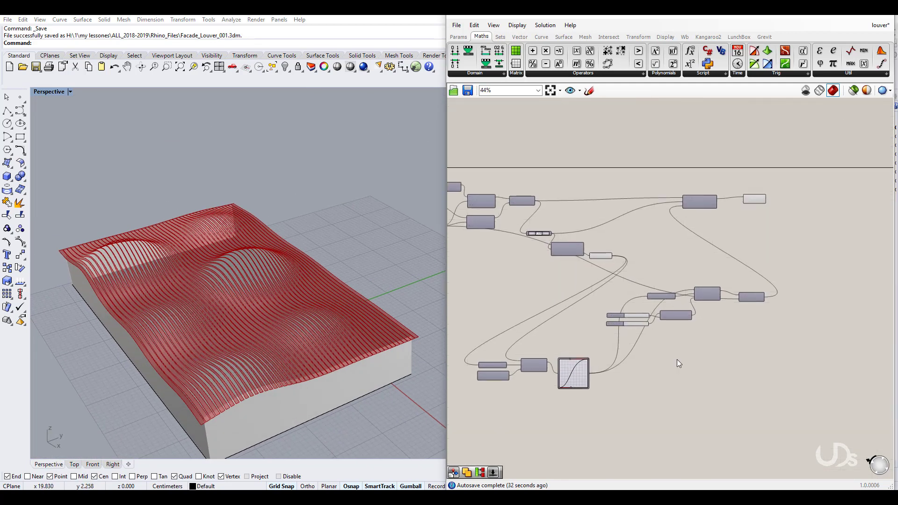
scroll(749, 351, "down", 3)
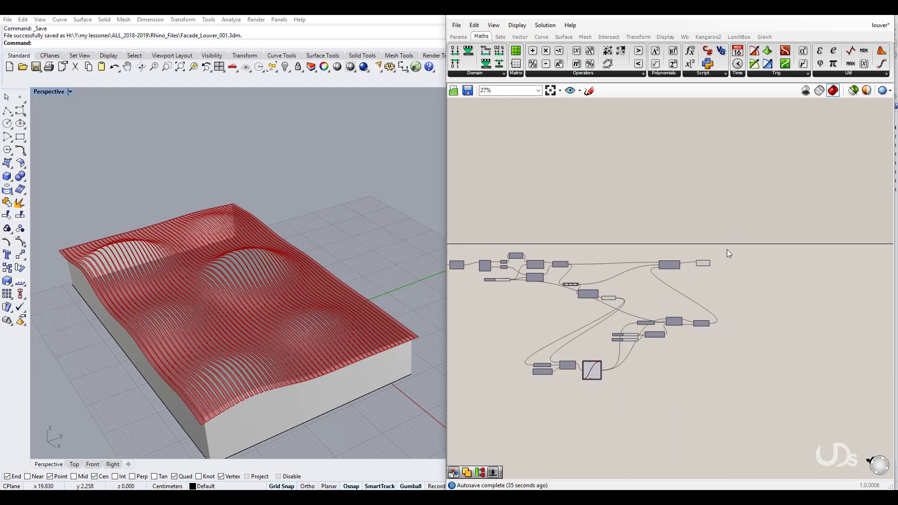
scroll(727, 249, "up", 4)
left_click_drag(673, 274, 736, 268)
scroll(725, 276, "up", 3)
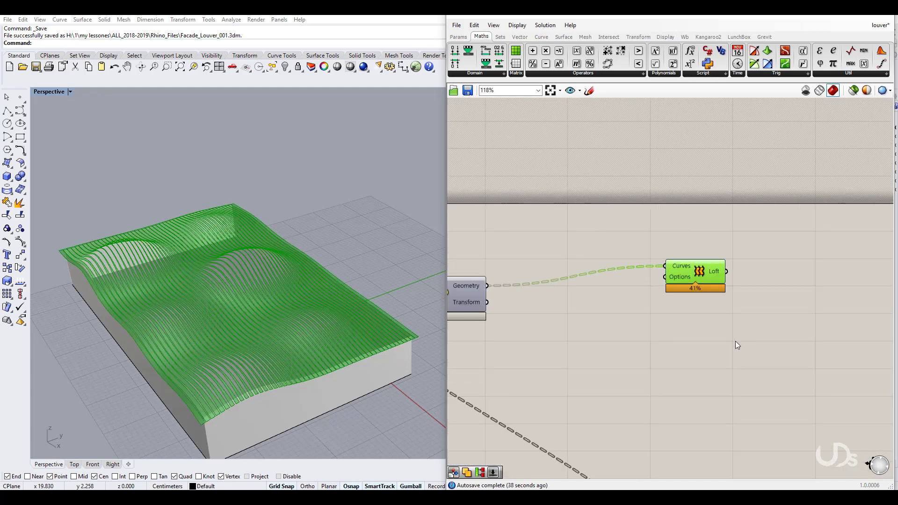
Step: Add an Extrude component fed by the Loft, and hide the Loft preview
right_click_drag(743, 351, 730, 318)
double_click(730, 318)
type("extr")
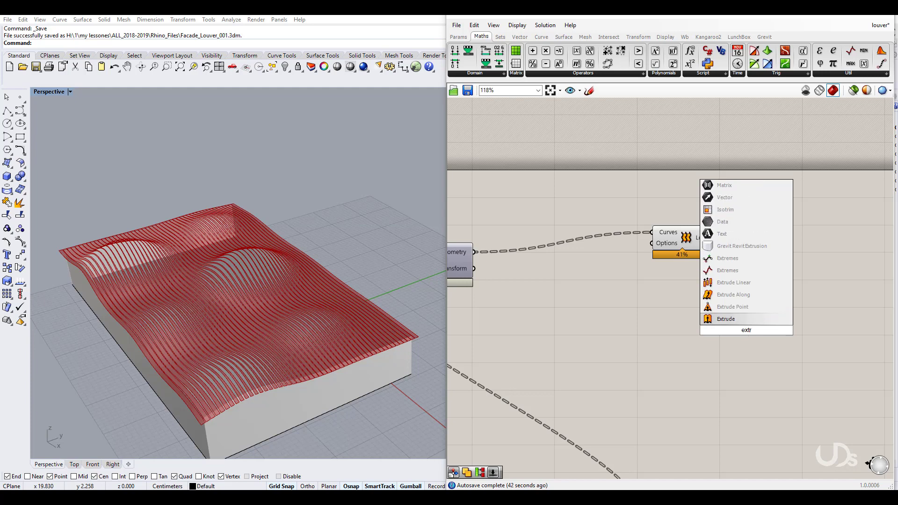
key("Return")
left_click_drag(737, 326, 715, 237)
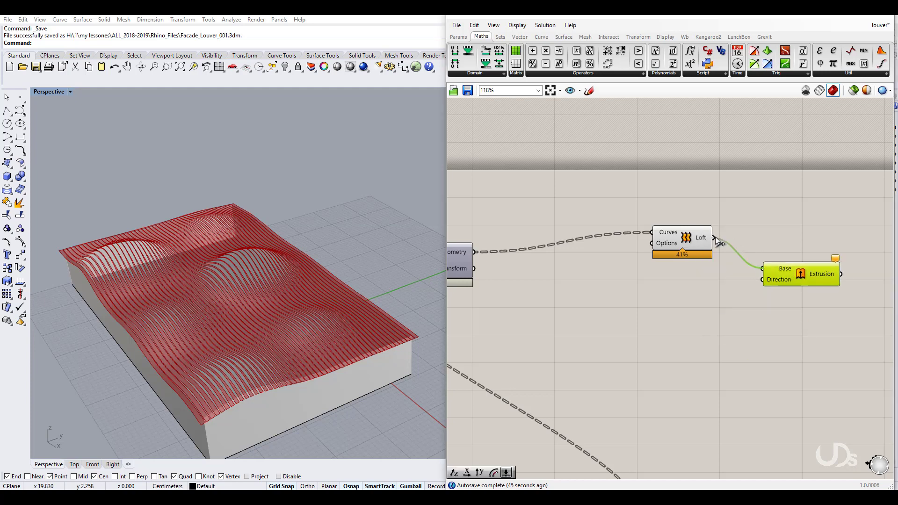
right_click(685, 237)
left_click(694, 254)
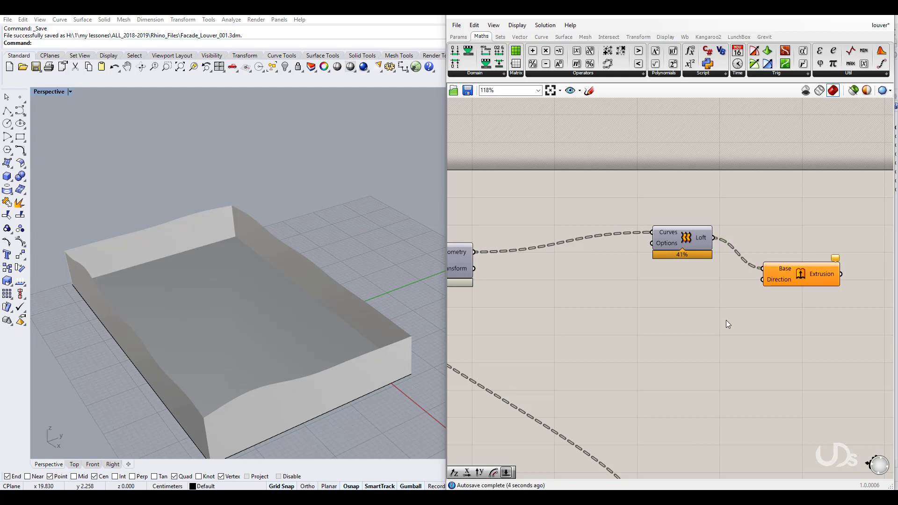
Step: Drive the extrusion Direction with a Unit Z vector set by a 0.2 Number Slider
double_click(728, 324)
type("unit")
key("Return")
left_click_drag(767, 322, 761, 285)
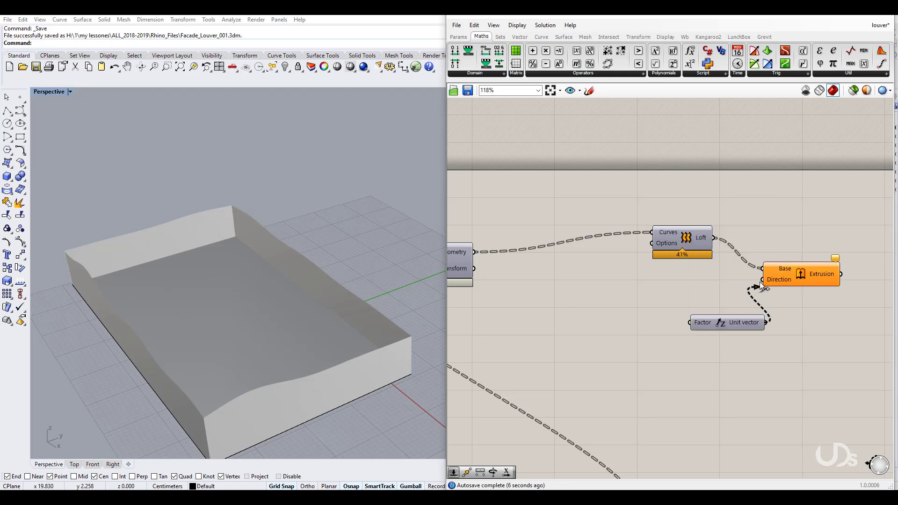
double_click(672, 364)
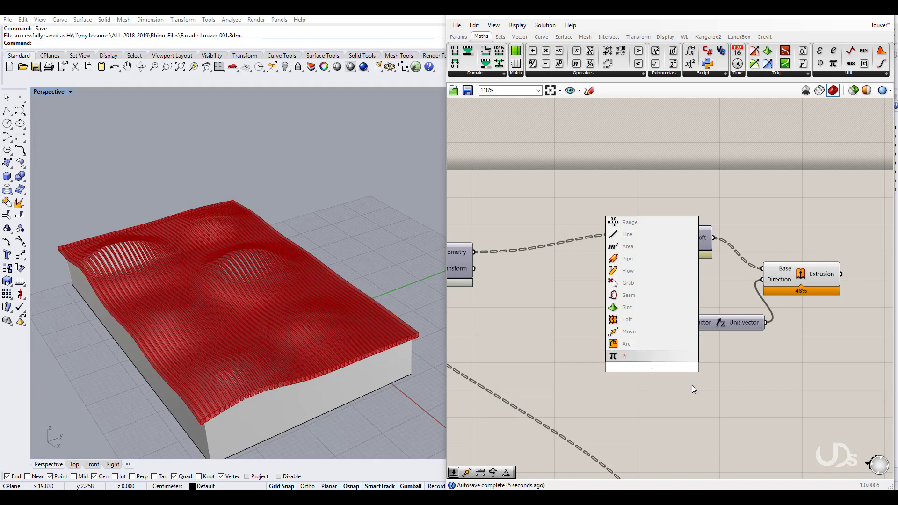
type("0.2")
key("Return")
left_click_drag(613, 366, 565, 329)
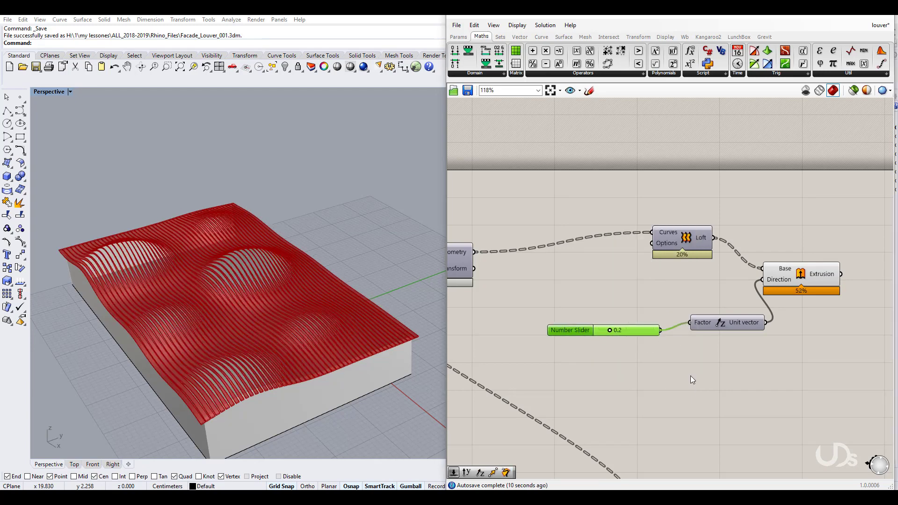
Step: Orbit the view to inspect the thickened louvers and select the Extrusion component
scroll(234, 380, "up", 10)
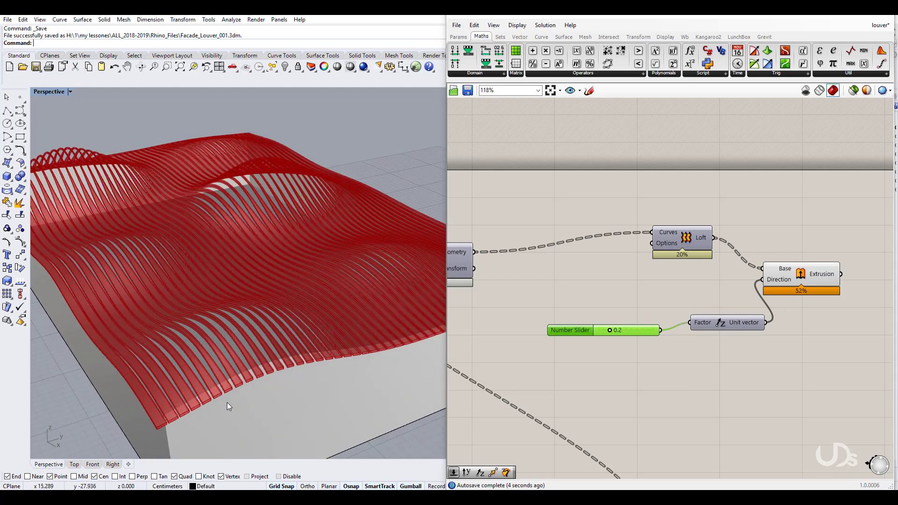
right_click_drag(243, 370, 245, 378)
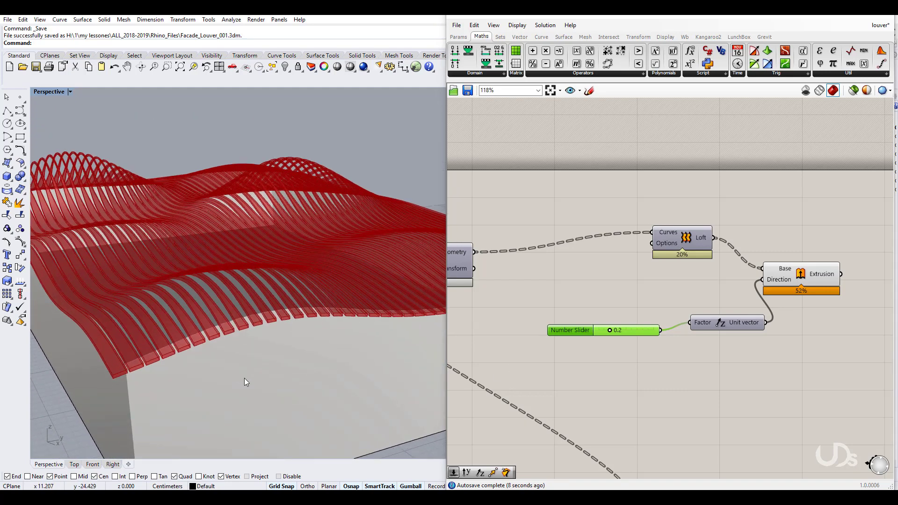
scroll(244, 378, "down", 5)
mouse_move(238, 341)
right_mouse_down()
mouse_move(245, 388)
mouse_move(233, 313)
mouse_move(242, 342)
right_mouse_up()
scroll(232, 313, "down", 4)
left_click(720, 377)
right_click_drag(769, 377, 730, 379)
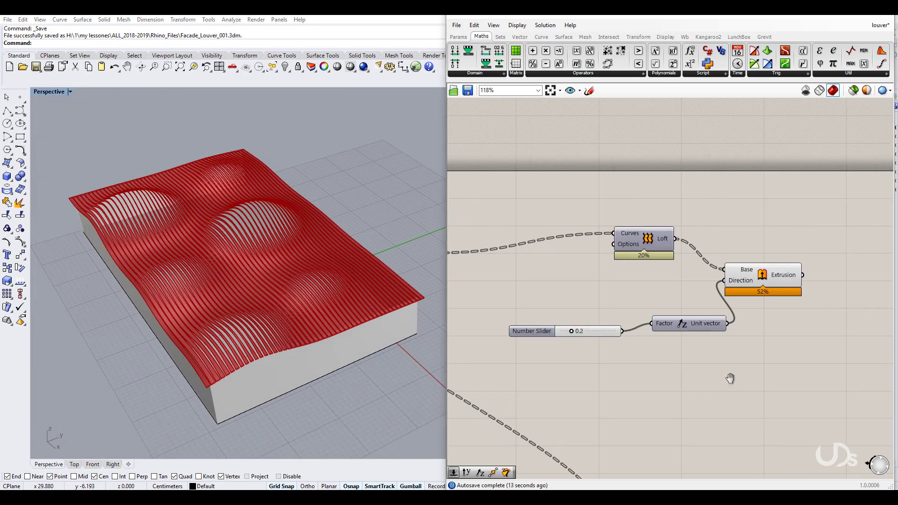
left_click(762, 275)
Step: Bake the extruded louvers into Rhino and move the baked copy beside the preview
right_click(762, 273)
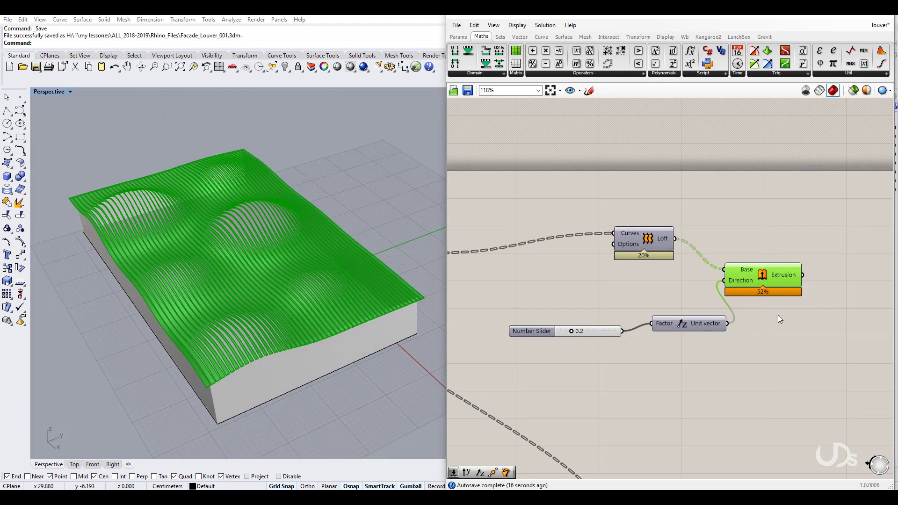
left_click(776, 403)
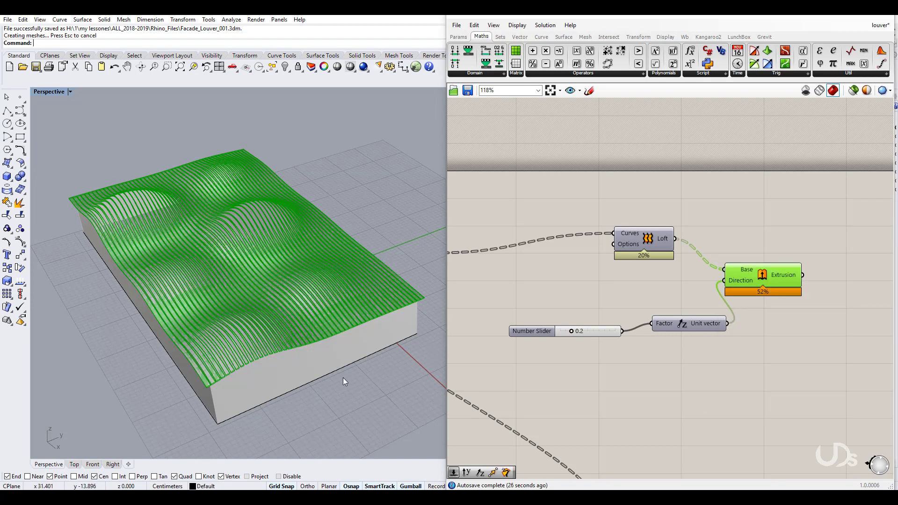
scroll(343, 378, "down", 6)
left_click_drag(192, 212, 342, 331)
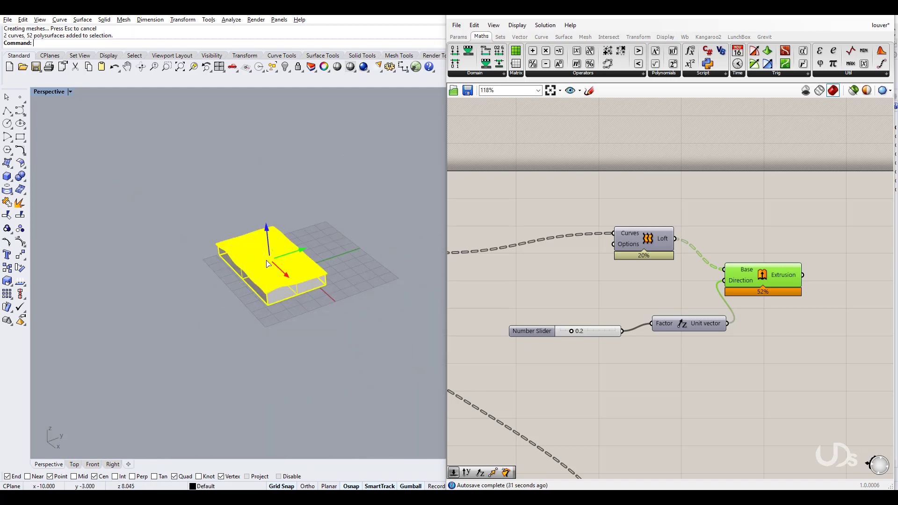
left_click_drag(302, 252, 247, 321)
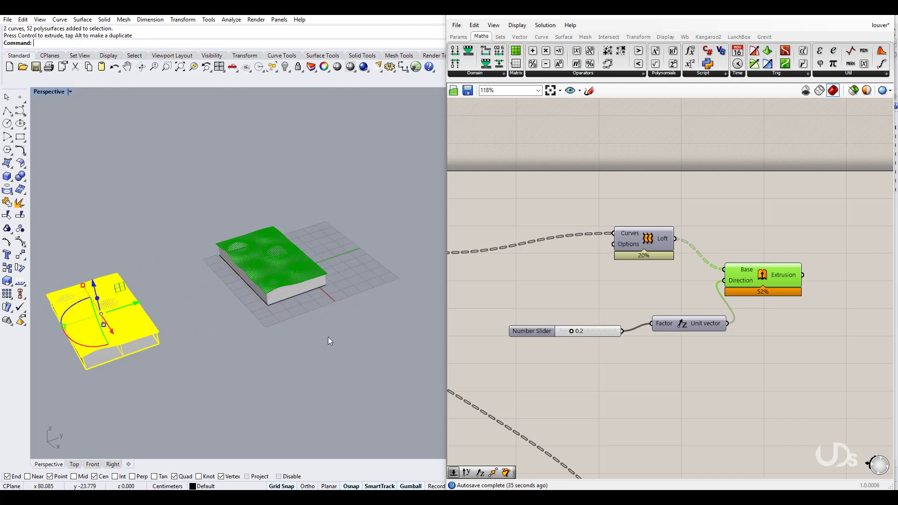
left_click(392, 334)
Step: Save the Grasshopper definition and minimise the Grasshopper window
scroll(393, 334, "down", 6)
scroll(276, 334, "up", 8)
right_click_drag(279, 334, 327, 315)
scroll(126, 330, "down", 5)
scroll(188, 294, "up", 9)
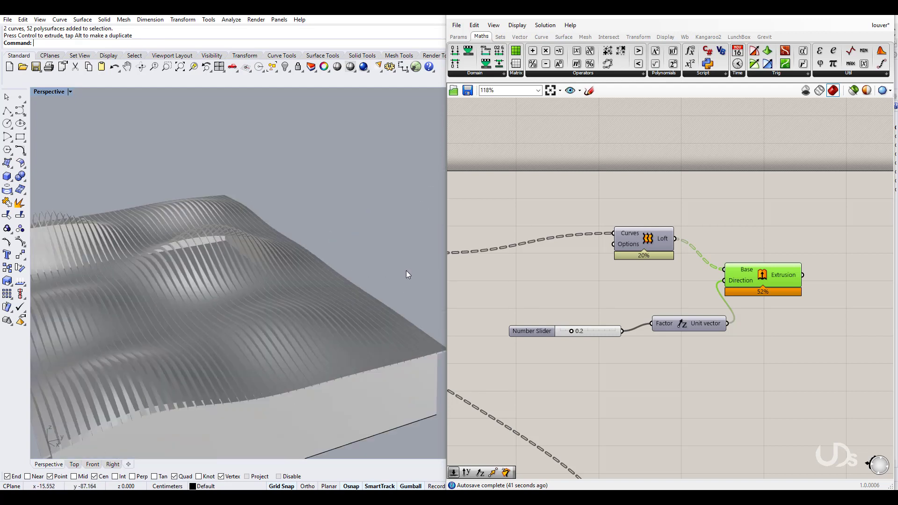
scroll(226, 302, "down", 2)
left_click(467, 90)
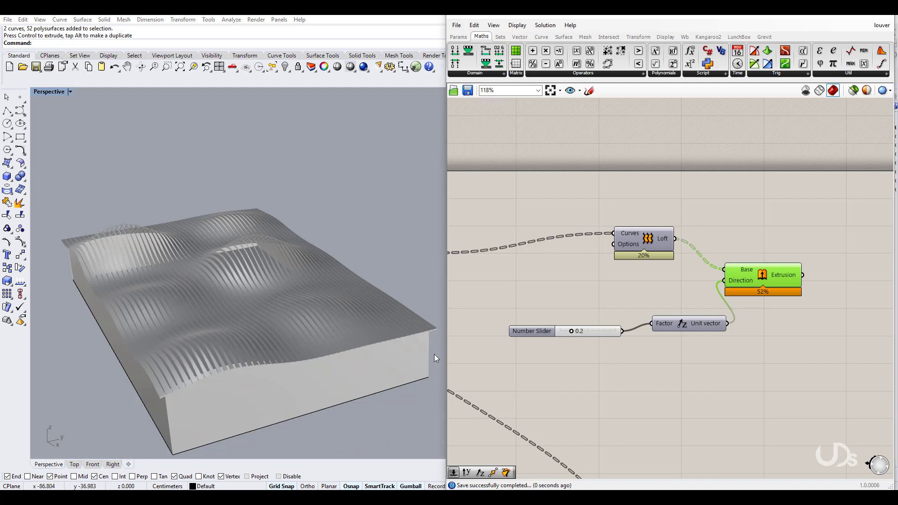
left_click(845, 17)
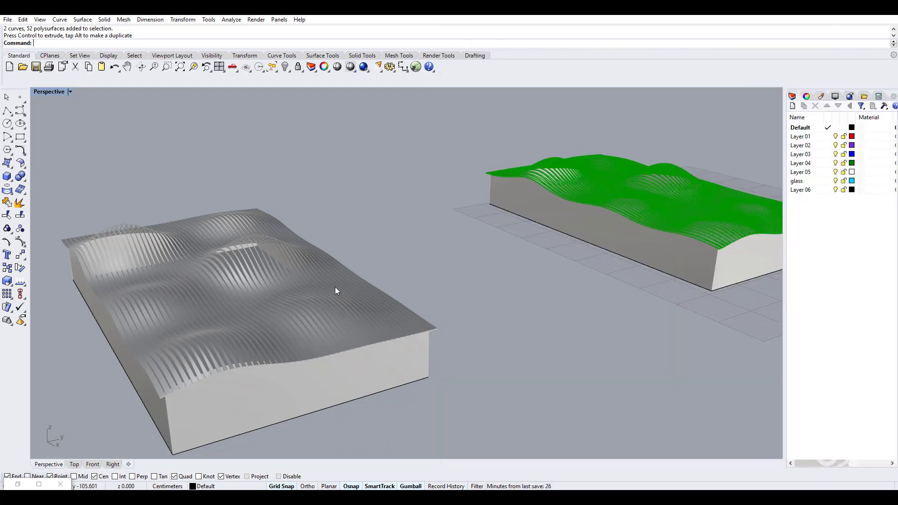
Step: Centre the louvered block in the Perspective viewport and switch it to Technical display
right_click_drag(333, 281, 402, 244)
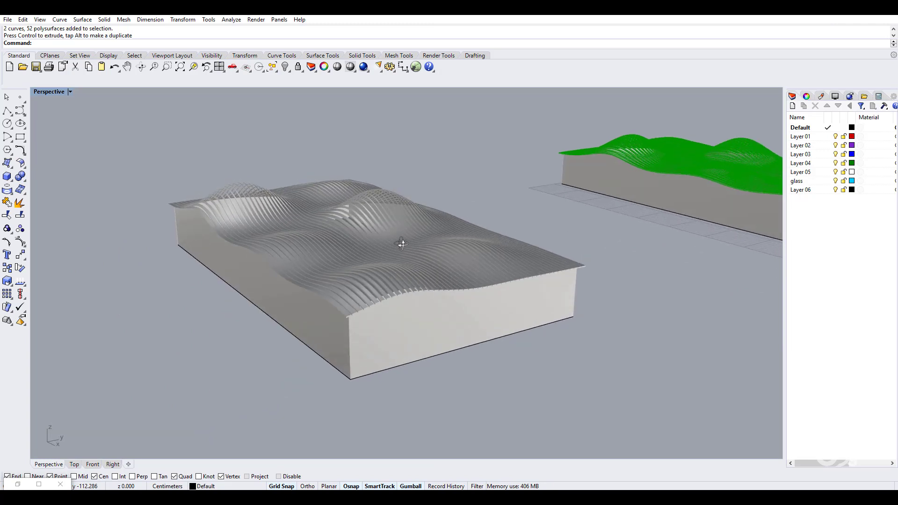
left_click(70, 92)
left_click(83, 167)
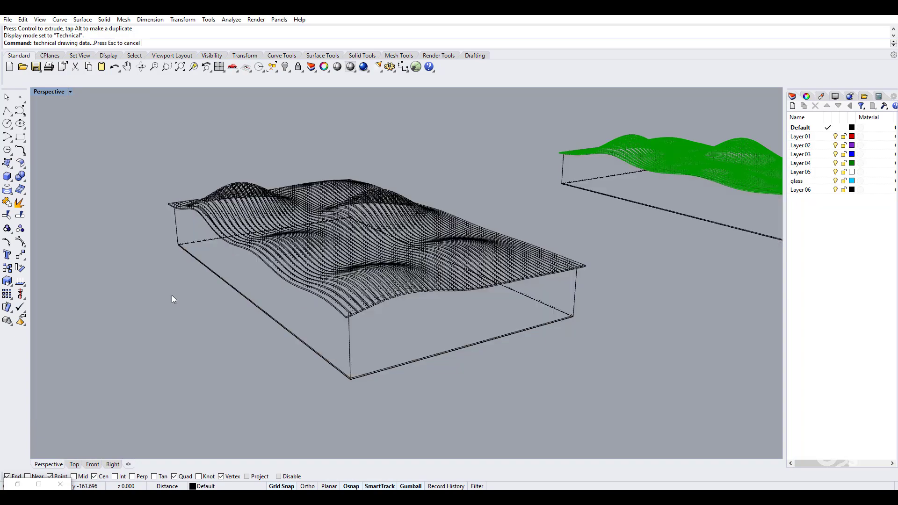
Step: Inspect the slats from several angles, including underneath, in Pen display, then switch back to Shaded
left_click(69, 92)
left_click(96, 187)
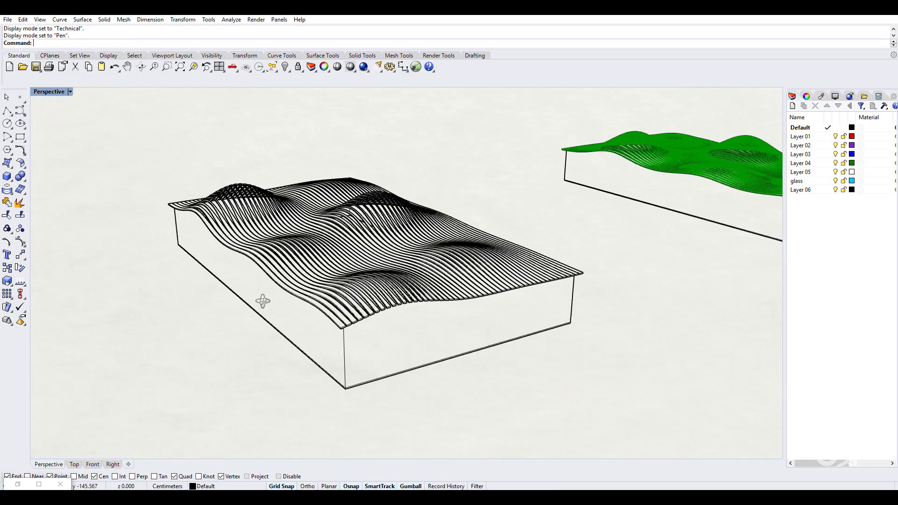
right_click_drag(263, 301, 374, 280)
scroll(304, 318, "up", 4)
scroll(304, 319, "up", 3)
scroll(300, 317, "down", 5)
scroll(363, 233, "up", 5)
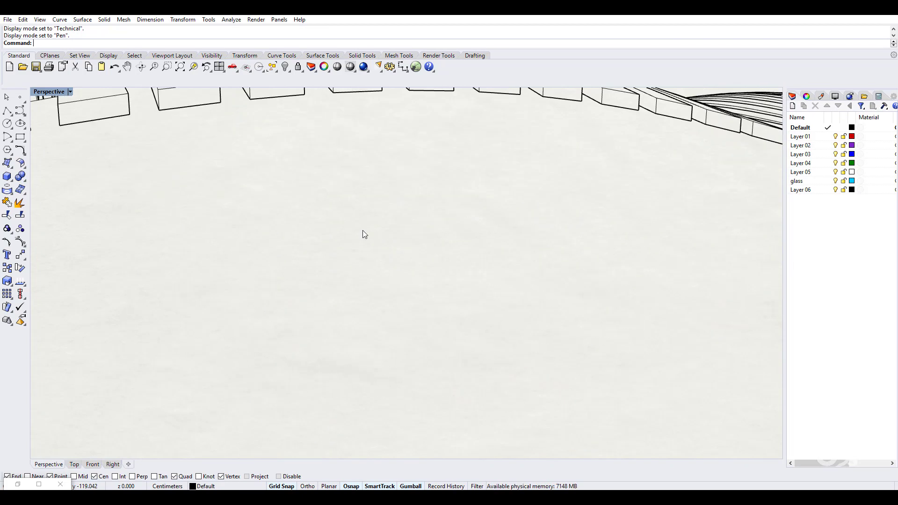
right_click_drag(363, 230, 395, 242)
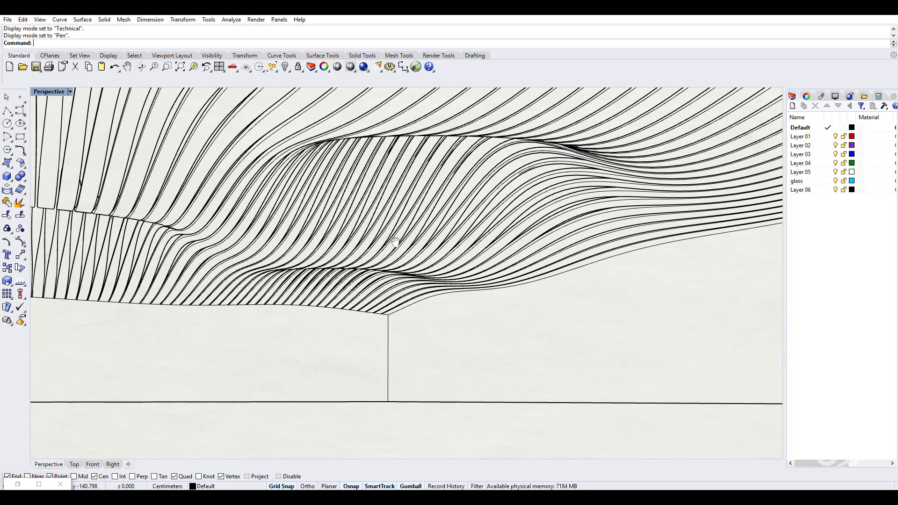
left_click(70, 91)
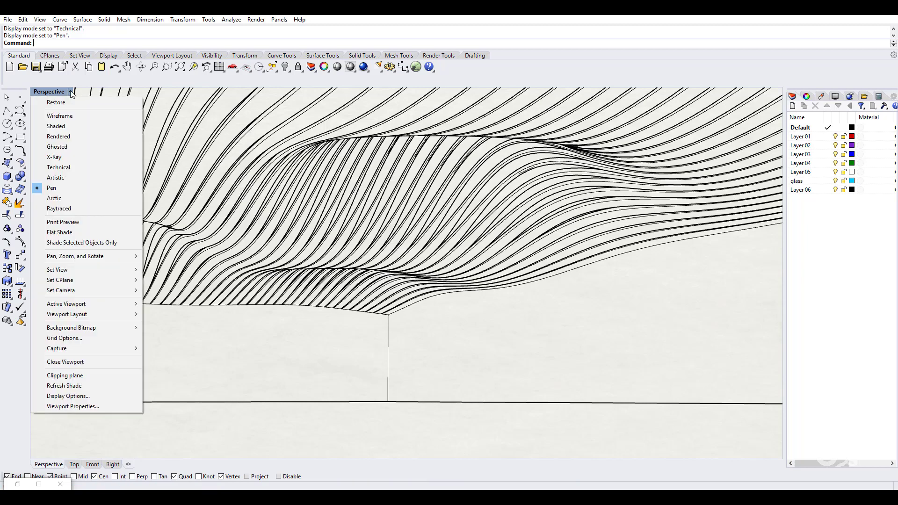
left_click(59, 124)
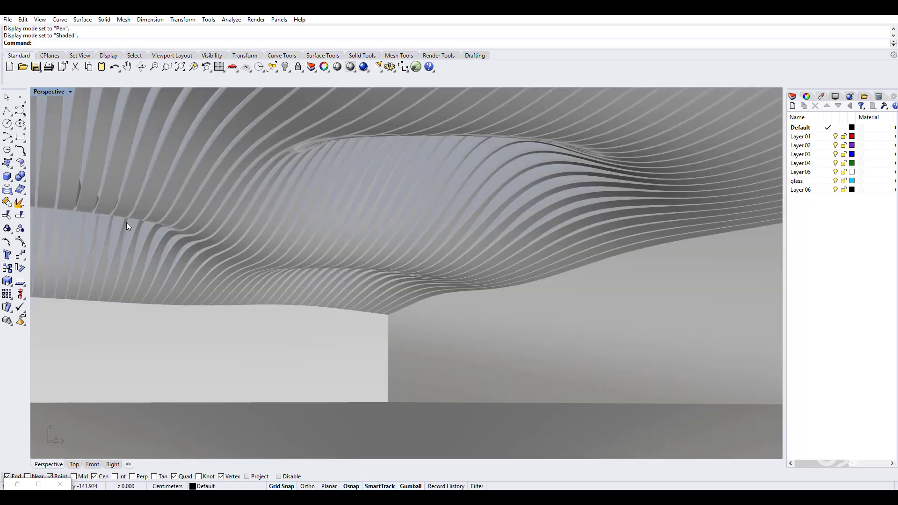